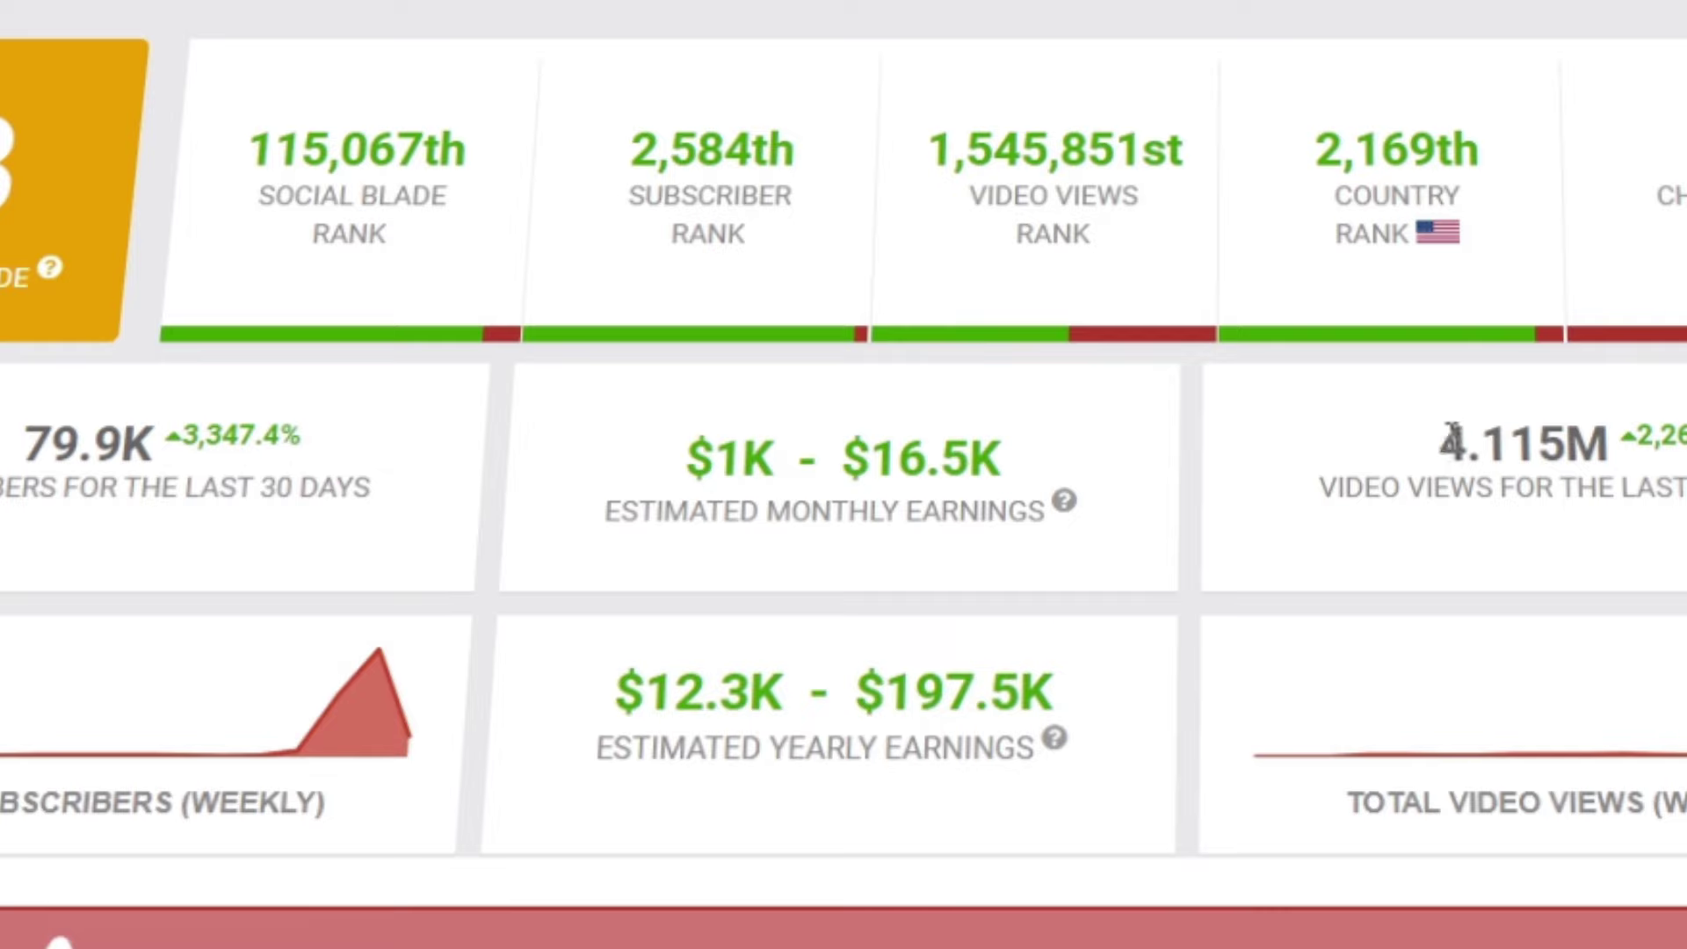
Review the 30-day views and subscriber growth on Social Blade, and the Positiva, Inspired Visions and Wisdom Insights channels on YouTube.
drag(1440, 442, 1613, 442)
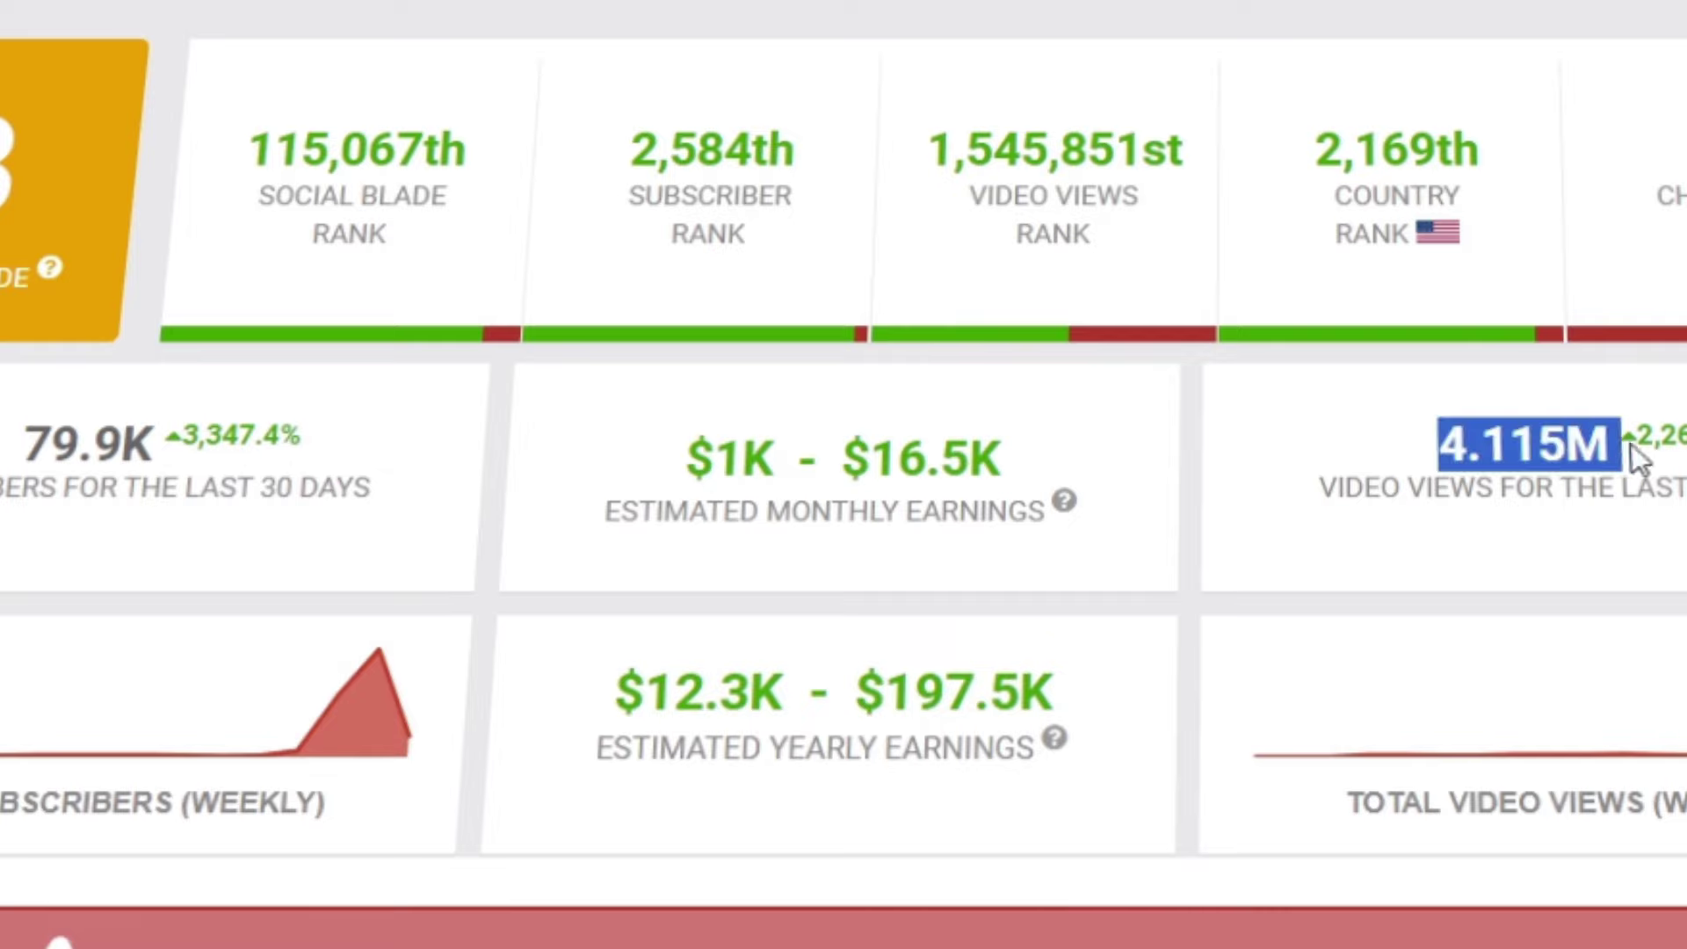
drag(21, 442, 308, 432)
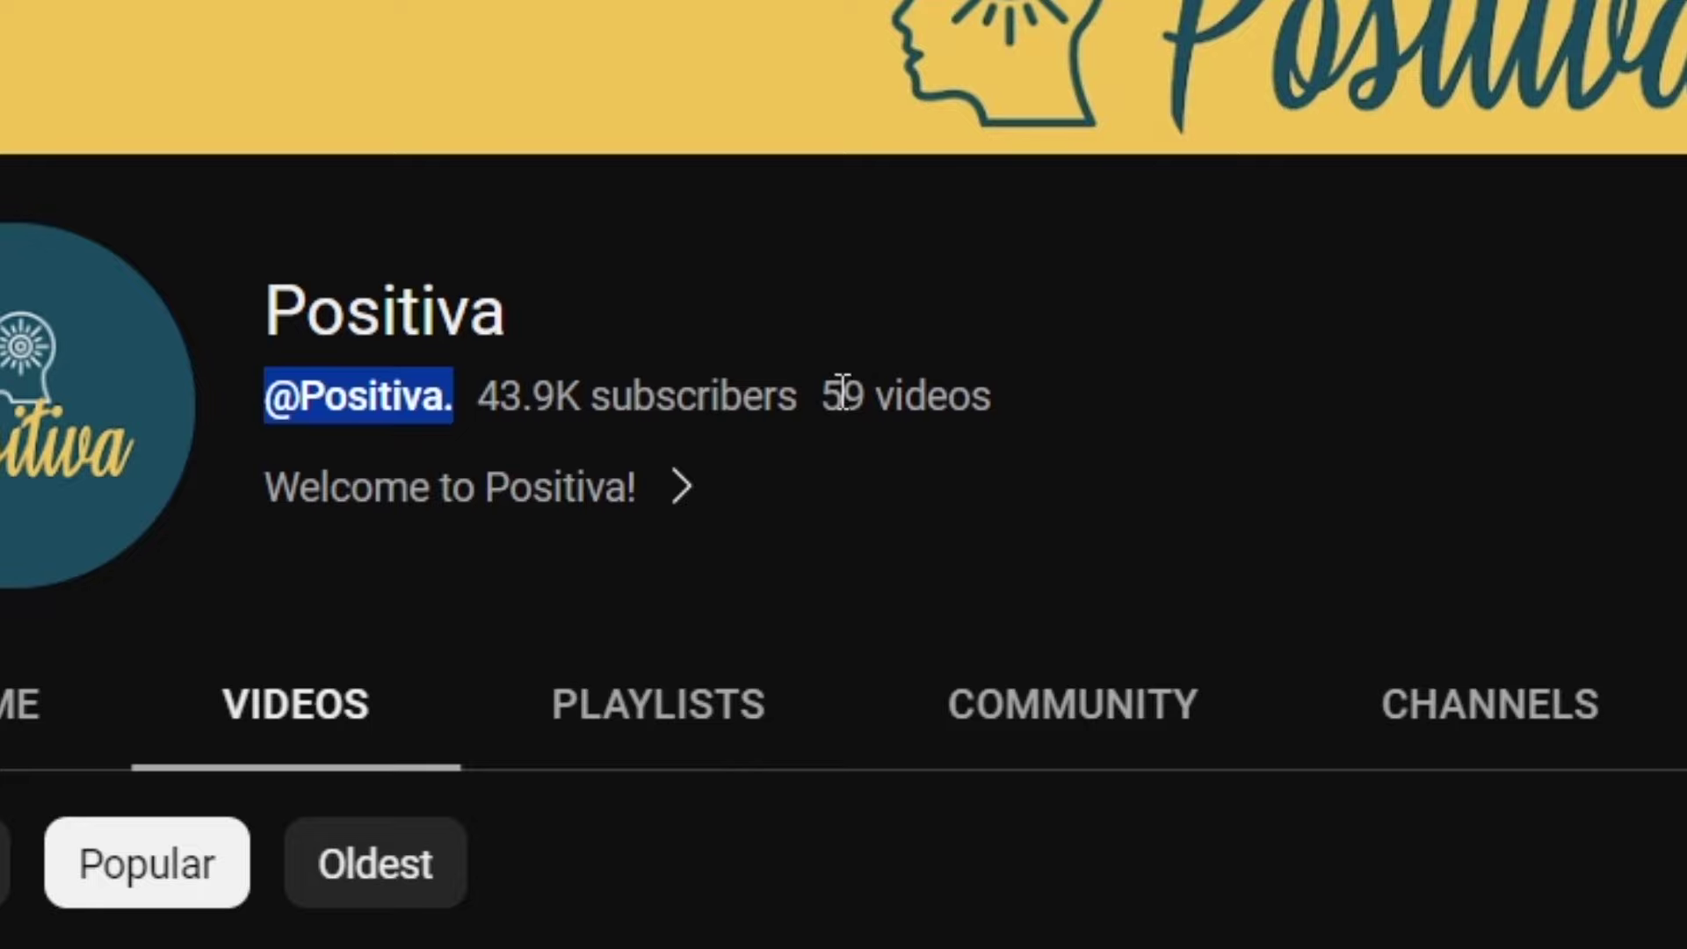
drag(824, 396, 937, 386)
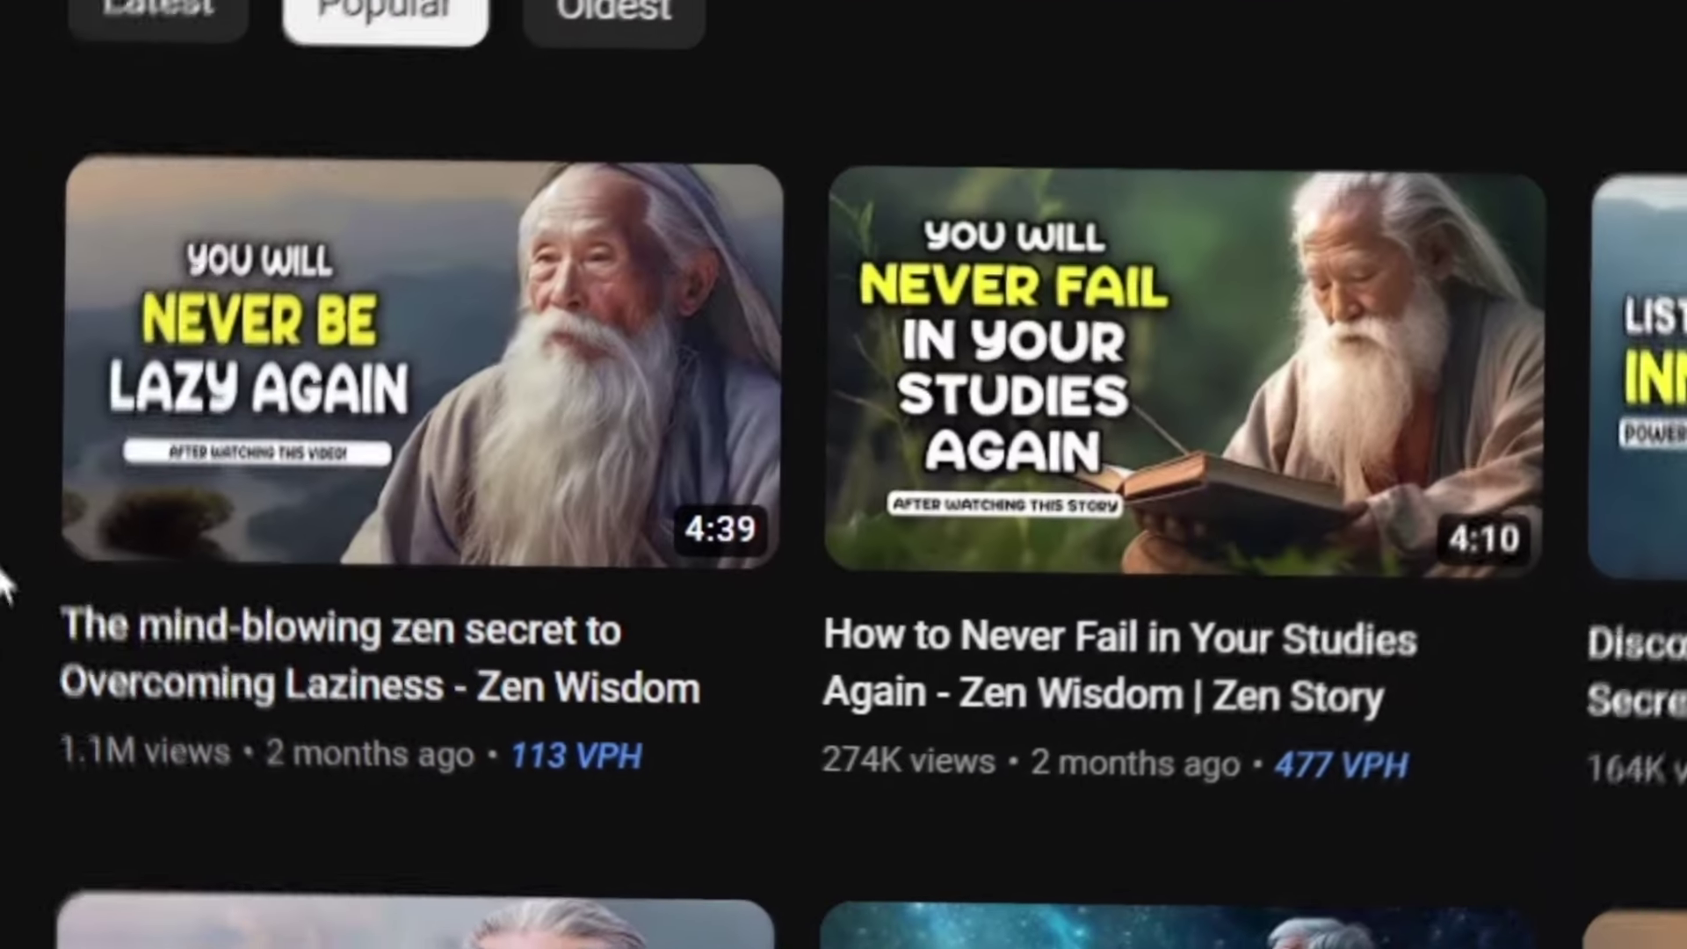
mouse_move(275, 784)
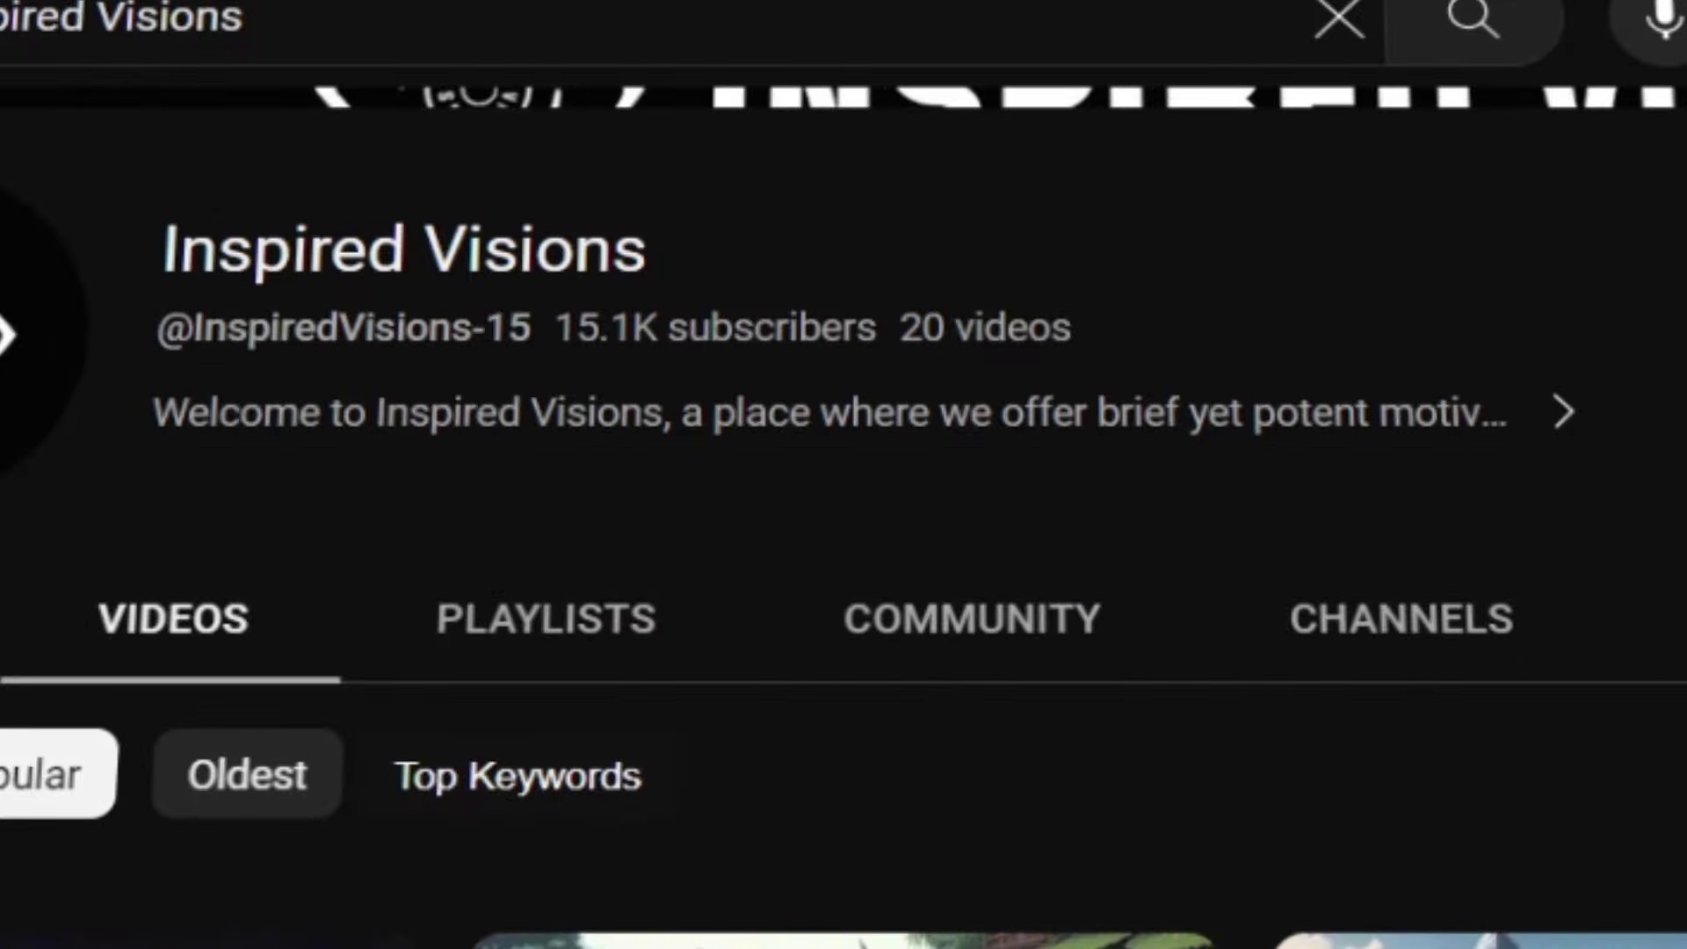
drag(556, 331, 636, 338)
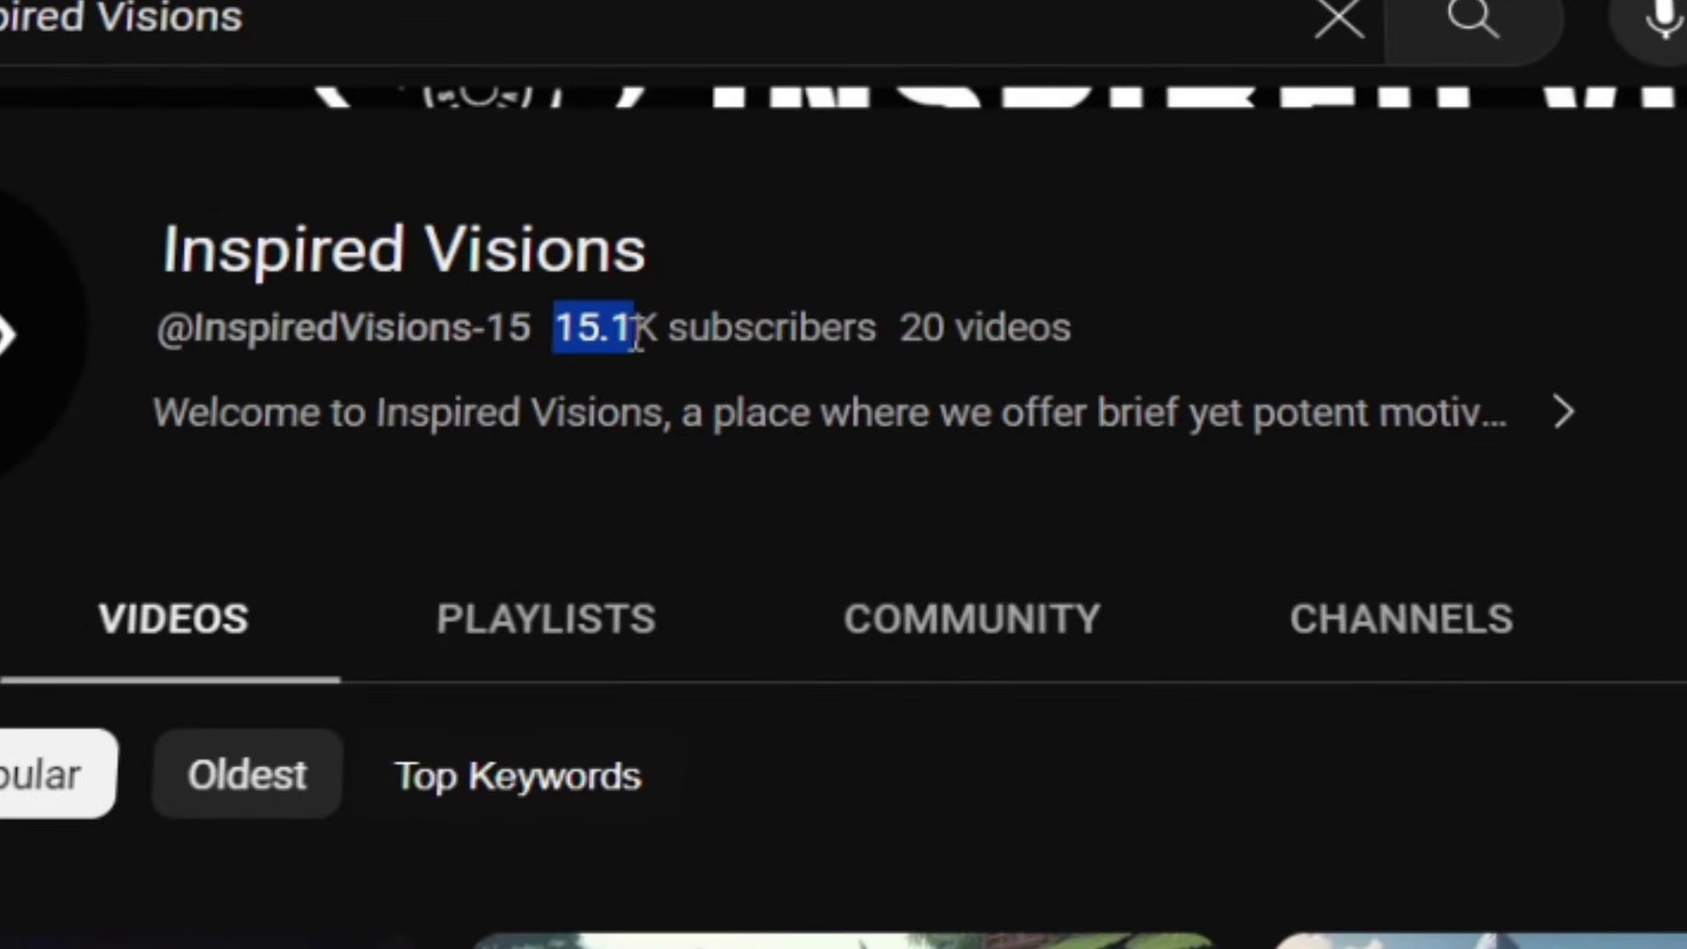
click(894, 316)
scroll(123, 246, down, 4)
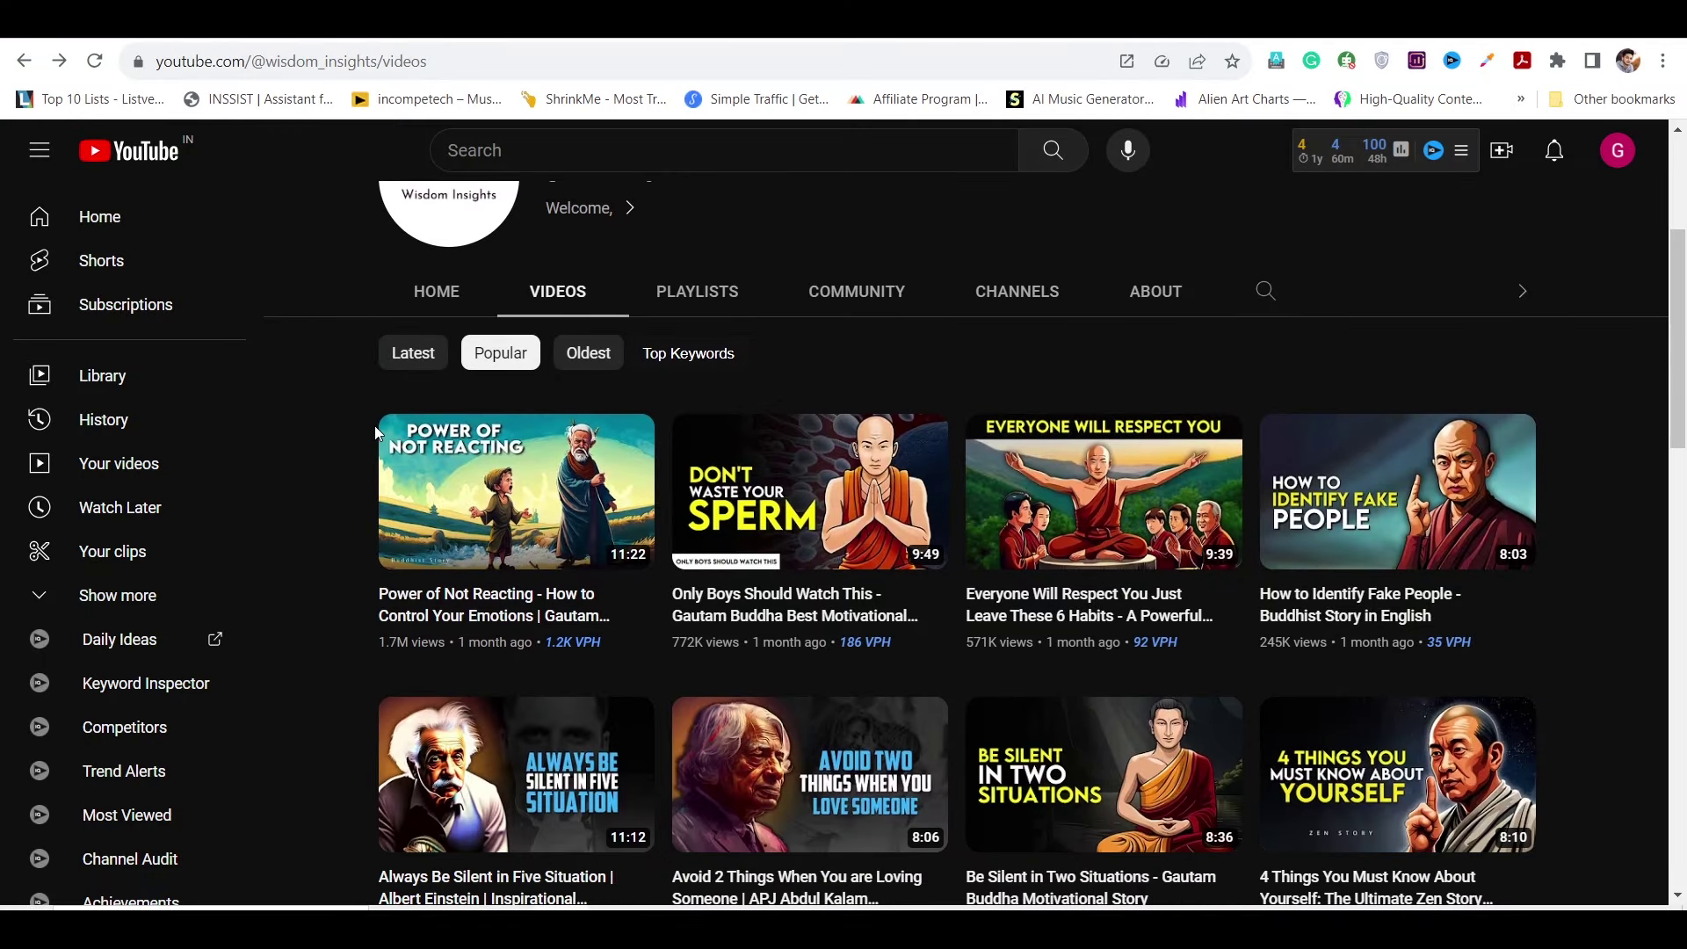
scroll(362, 425, up, 1)
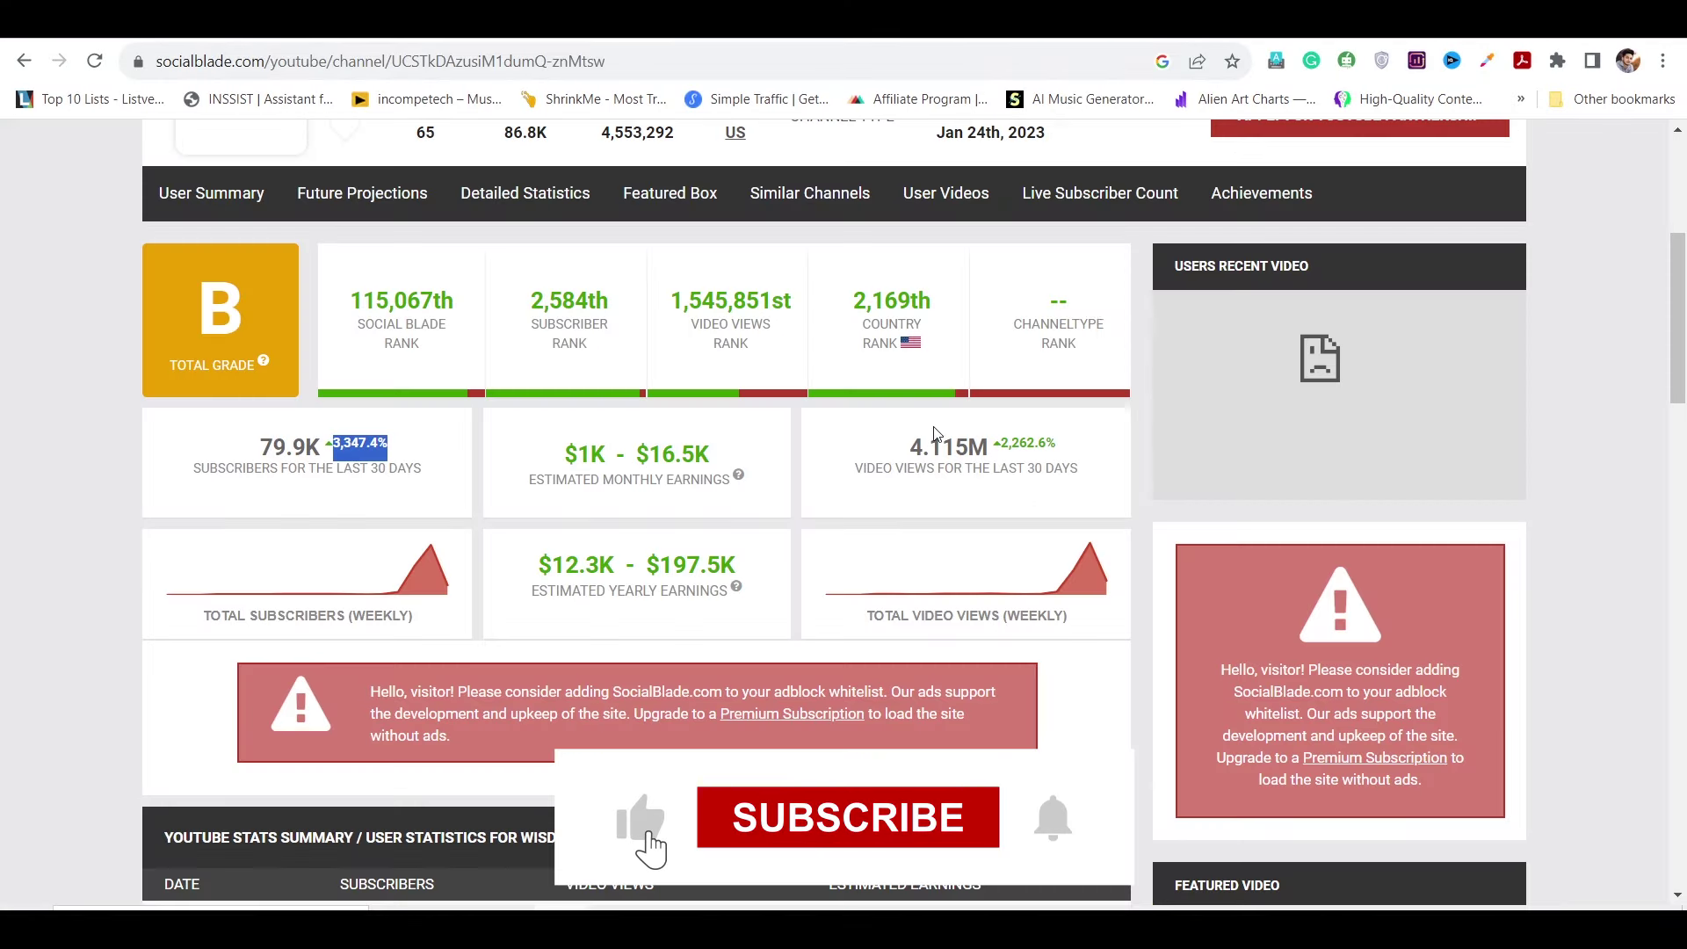
Examine the 30-day video views and estimated earnings of the Wisdom Insights channel on Social Blade.
drag(907, 446, 983, 474)
click(949, 448)
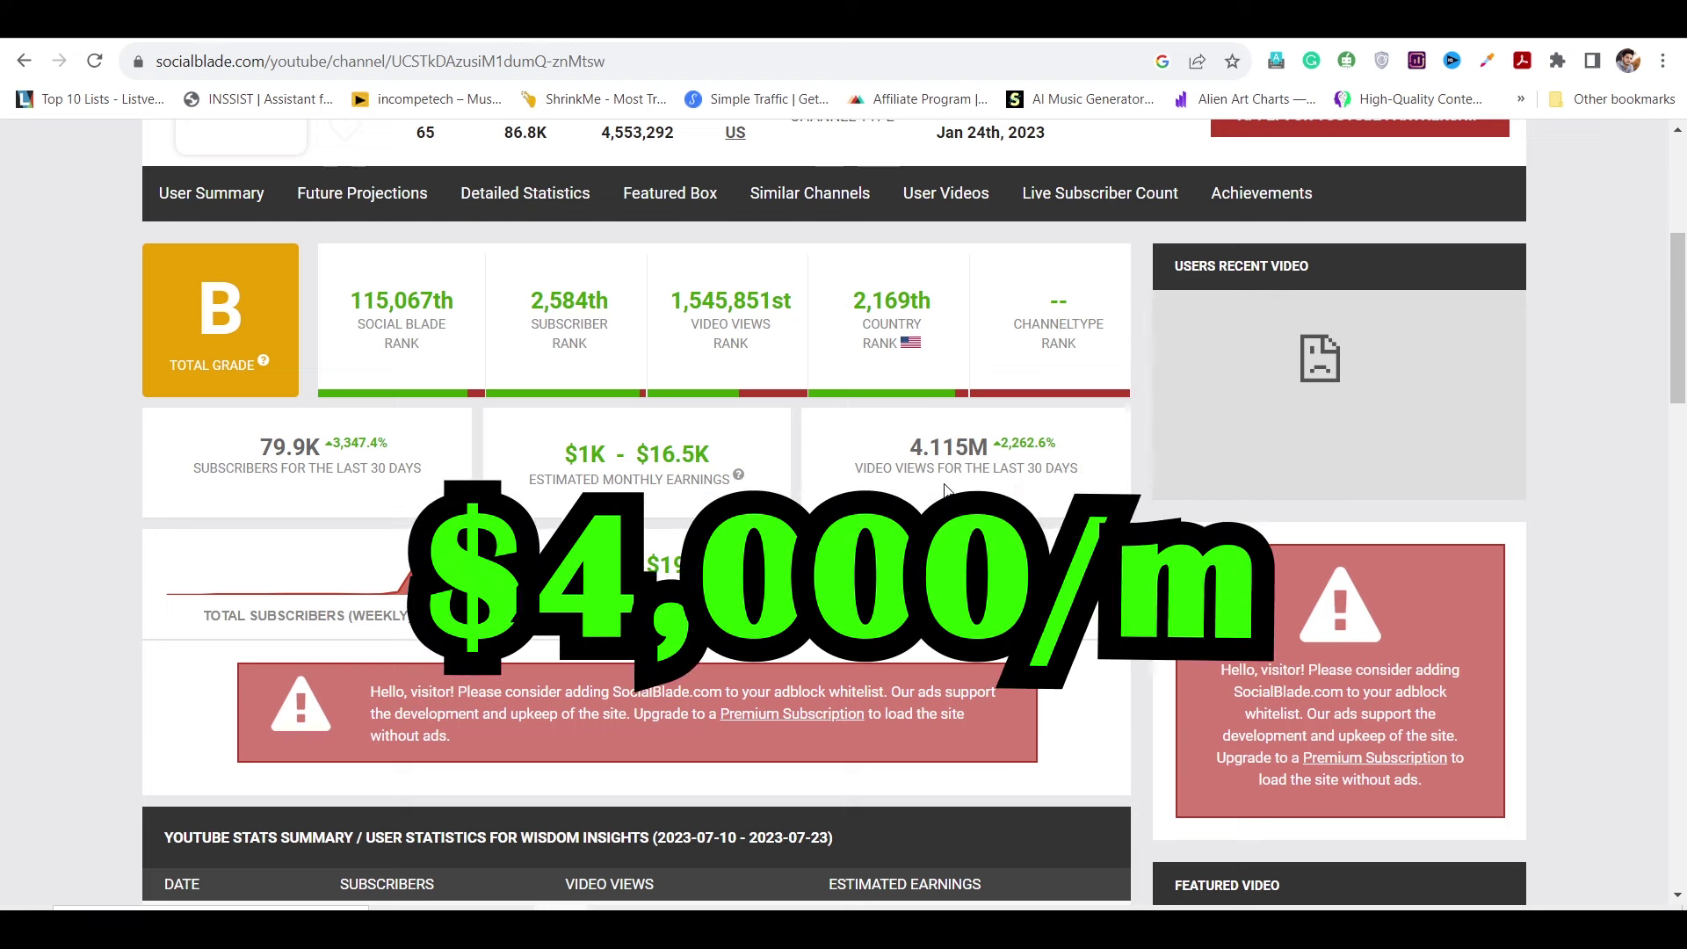
scroll(947, 491, up, 3)
scroll(948, 491, down, 1)
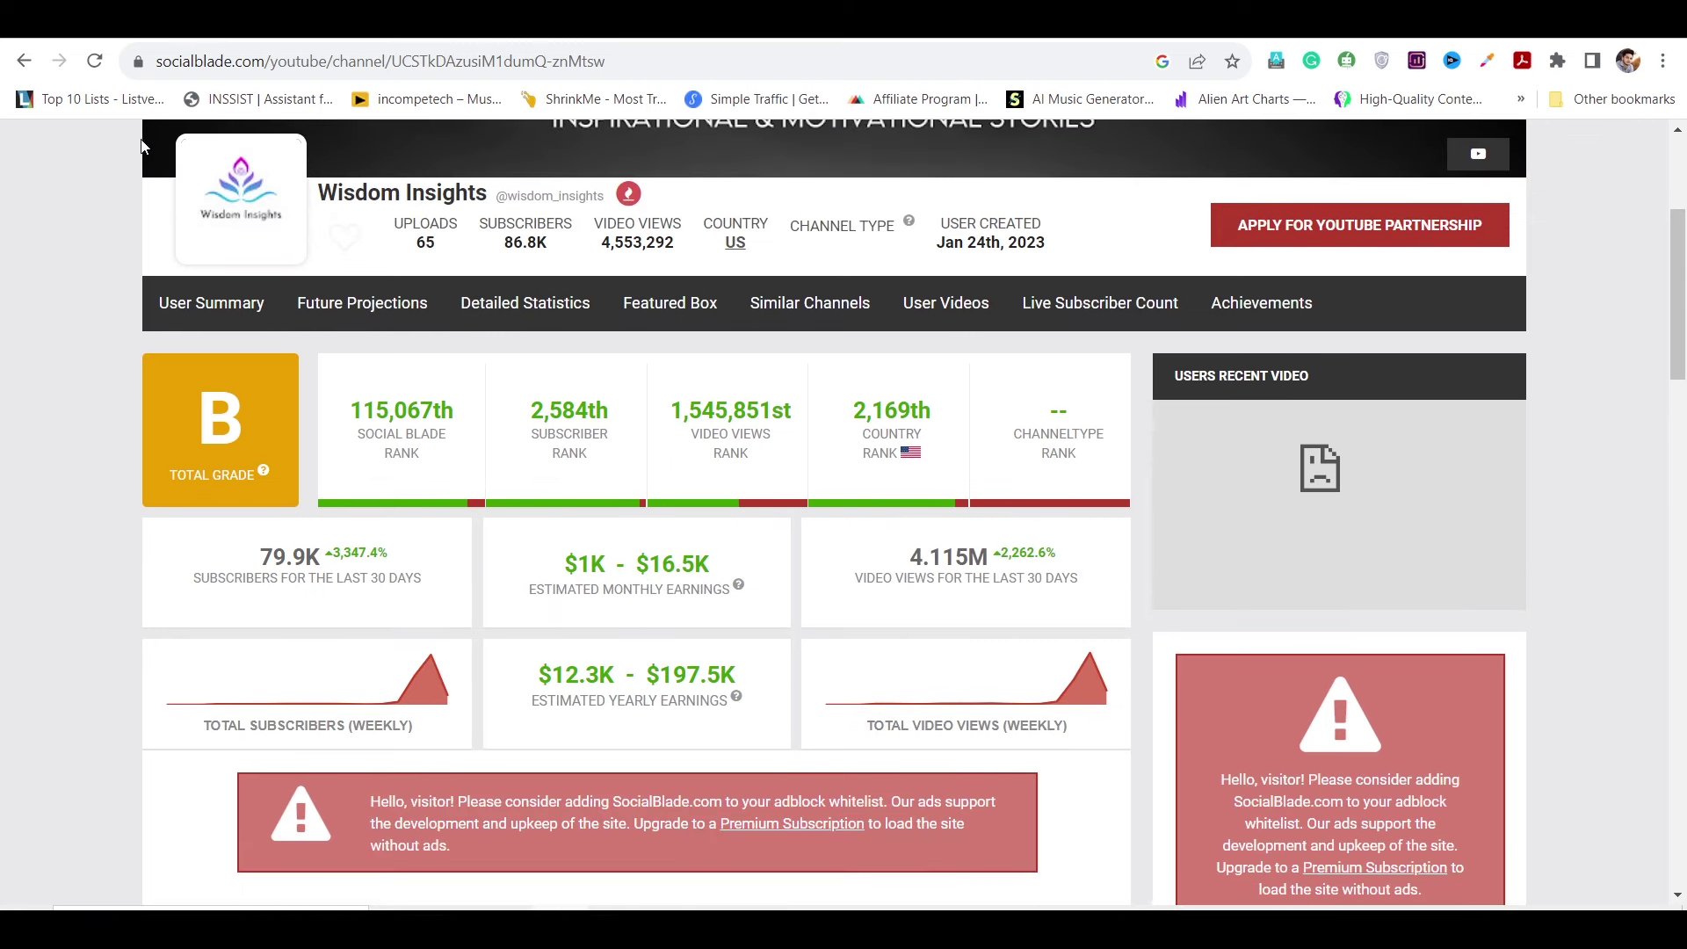
click(180, 36)
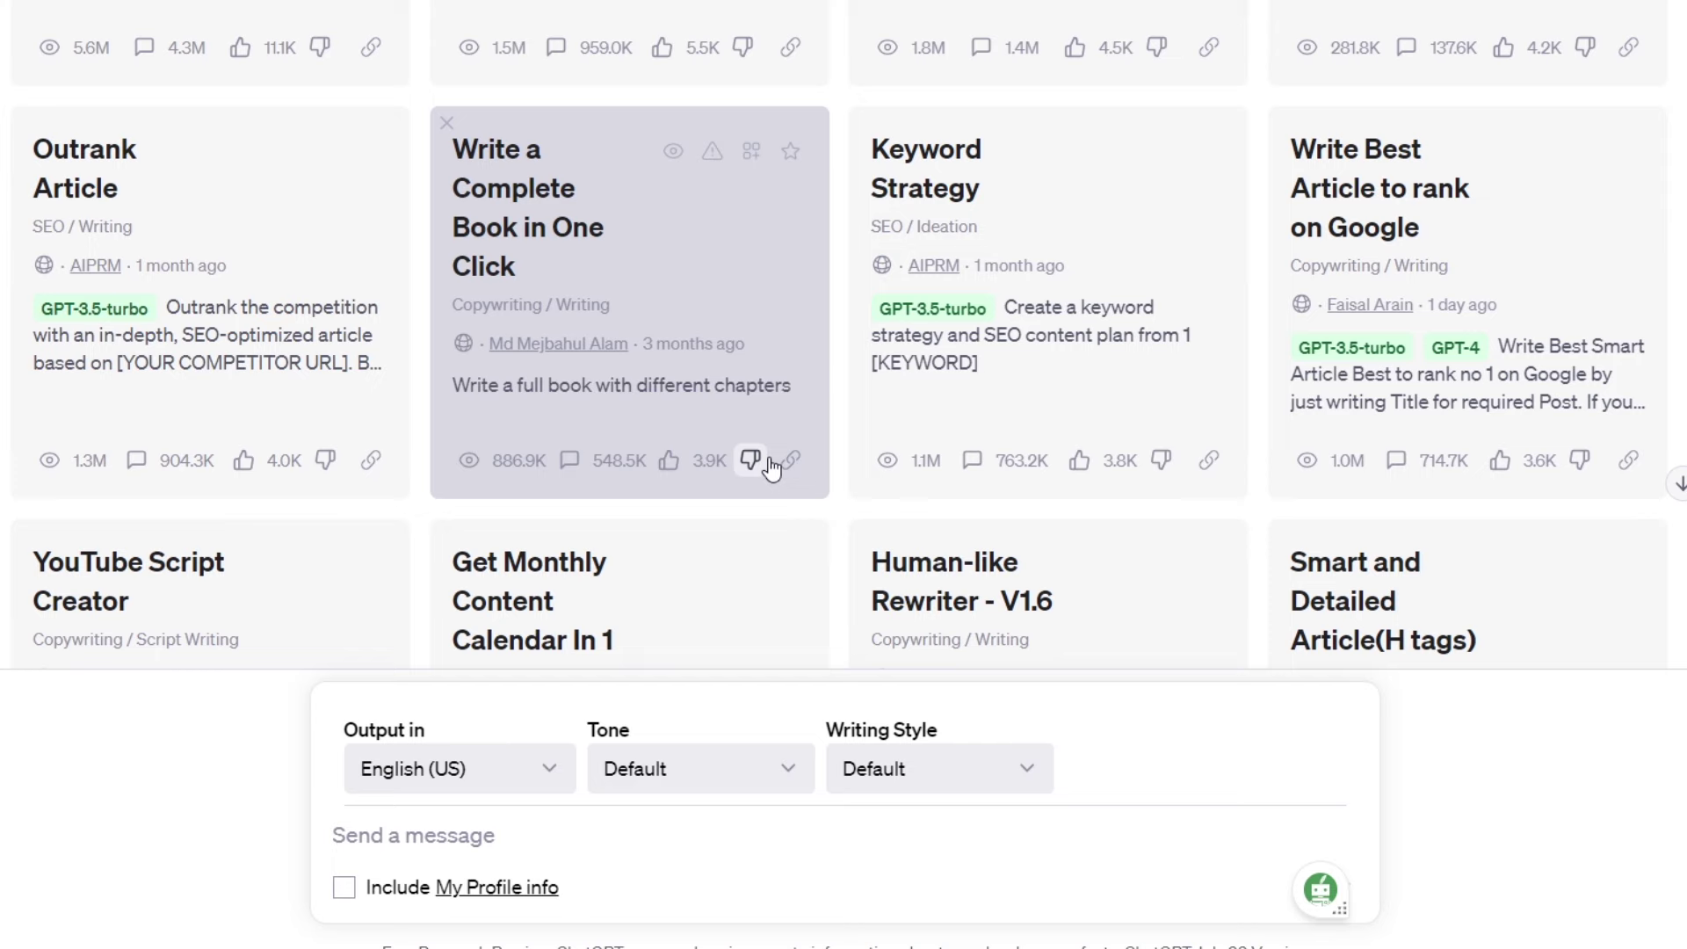
Look through the public AIPRM prompt templates and their filter options in ChatGPT.
scroll(815, 531, up, 3)
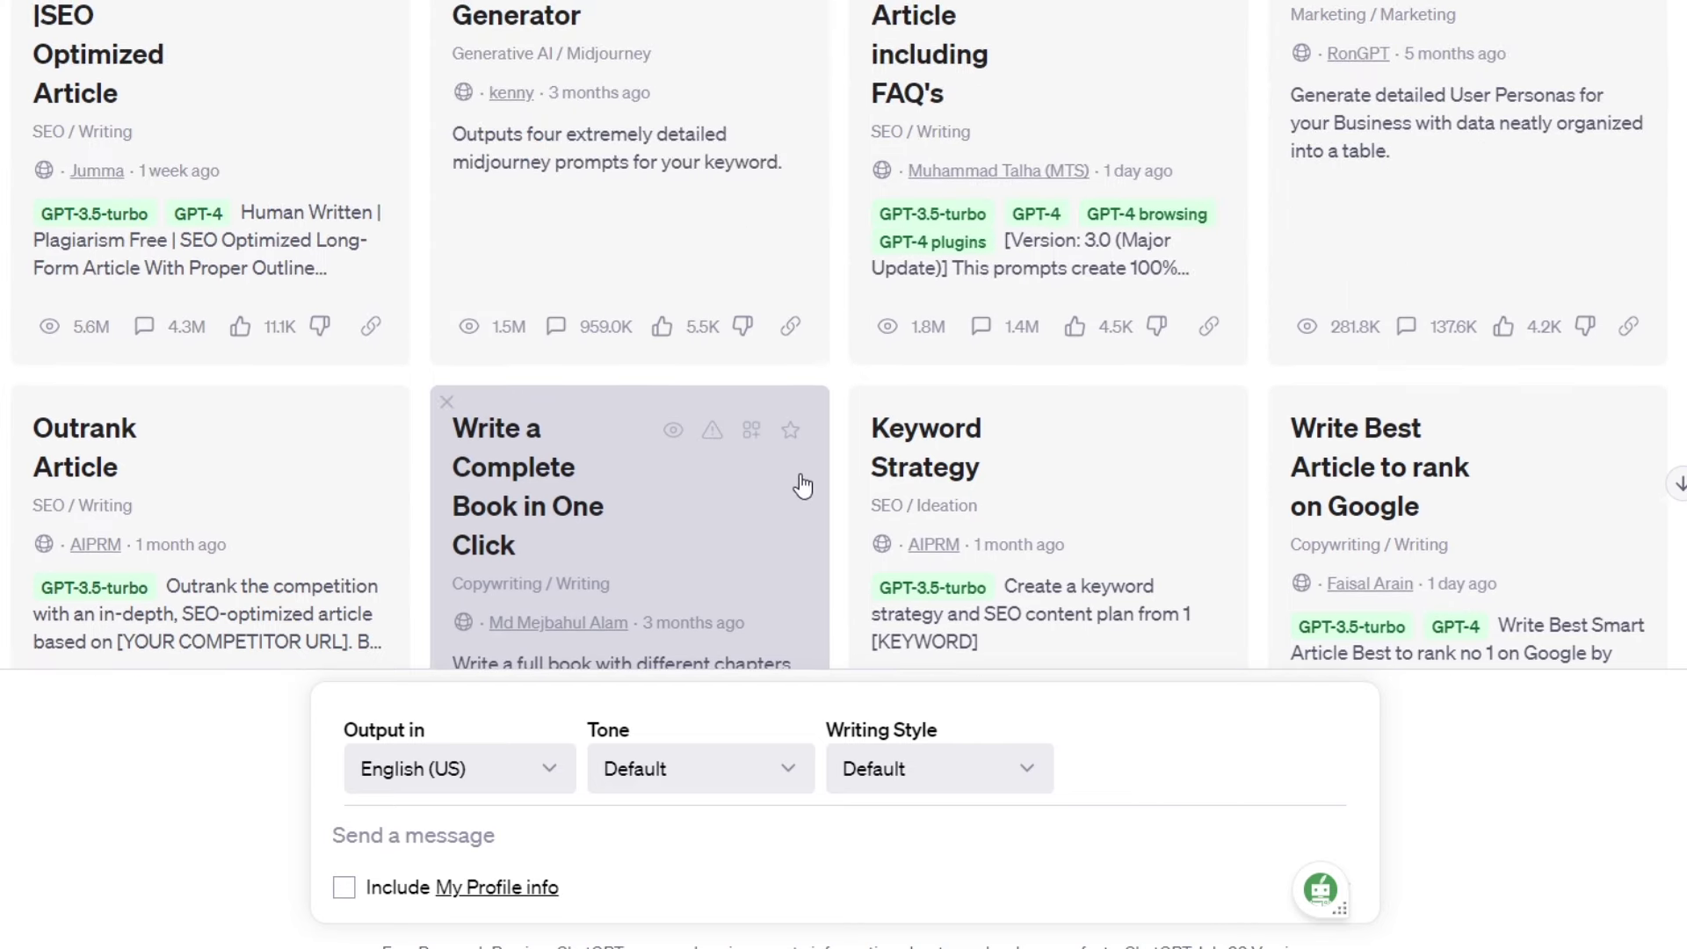
scroll(795, 484, up, 3)
scroll(791, 439, down, 5)
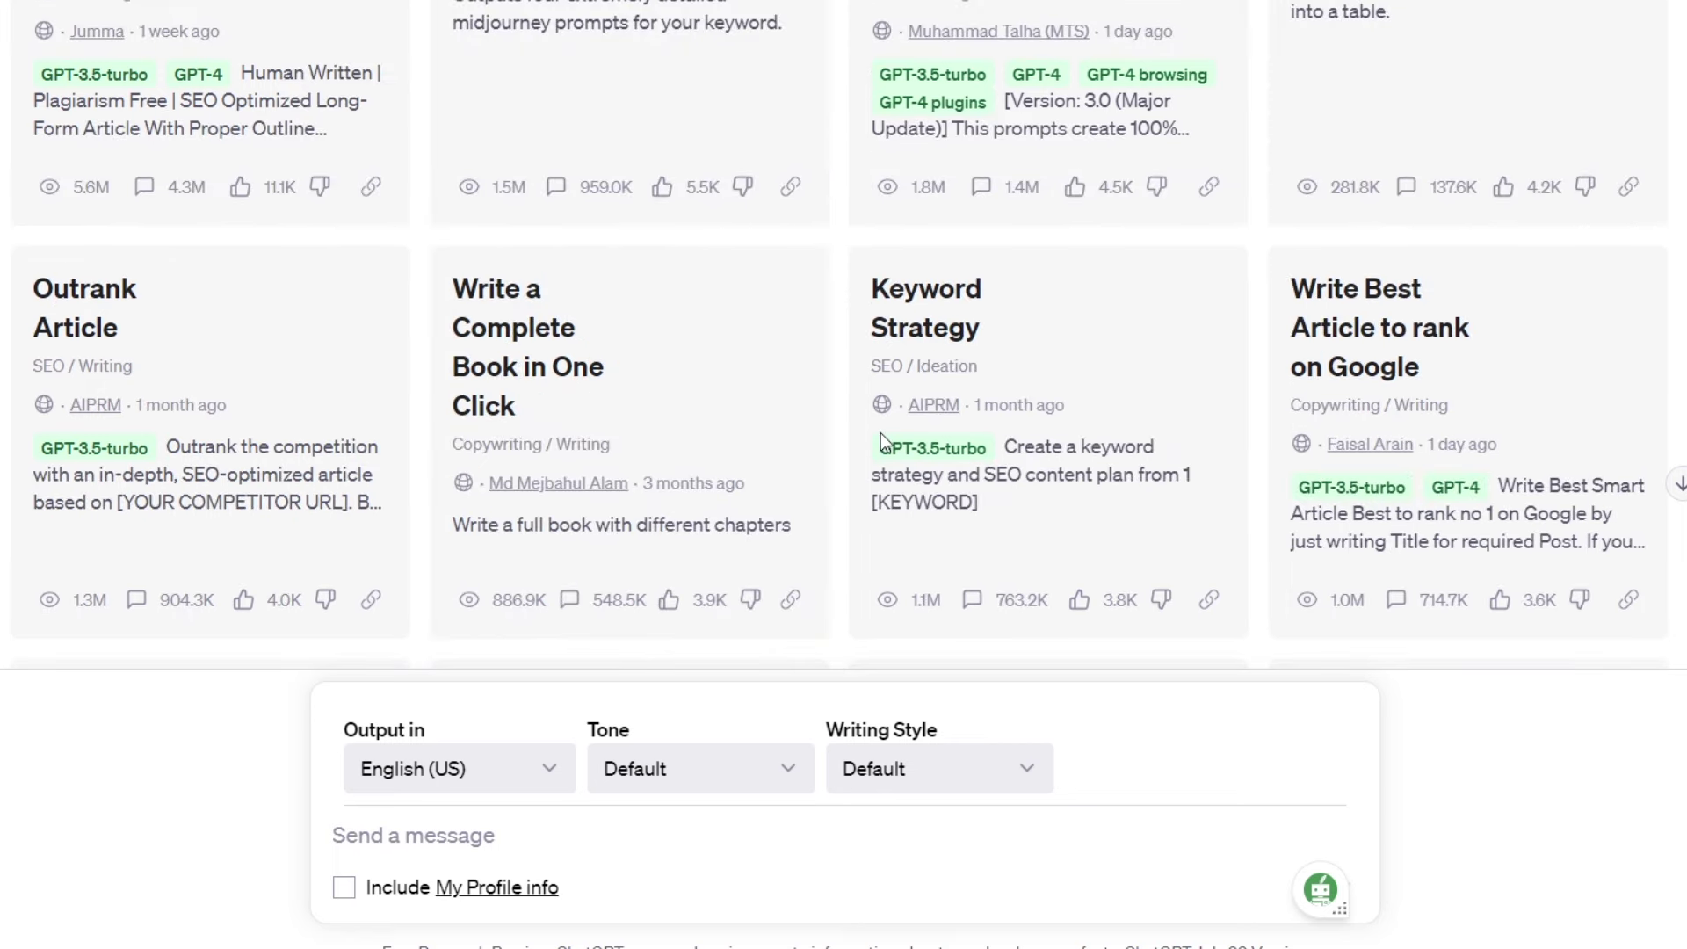
scroll(584, 433, down, 7)
scroll(562, 493, up, 8)
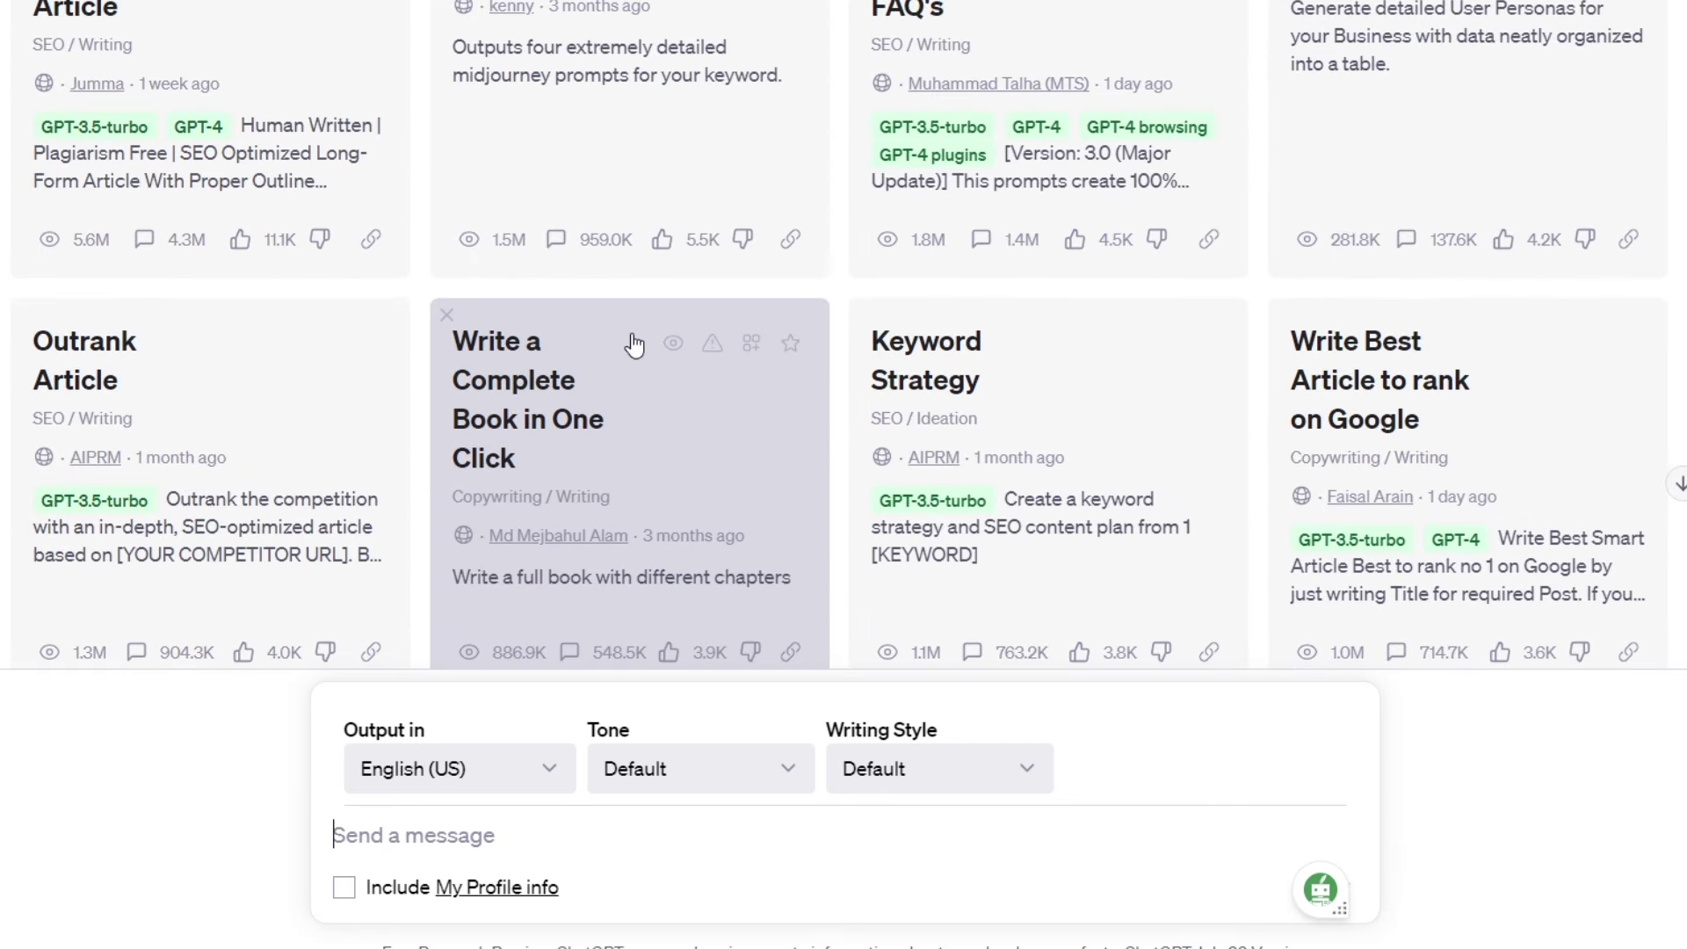
scroll(634, 345, up, 5)
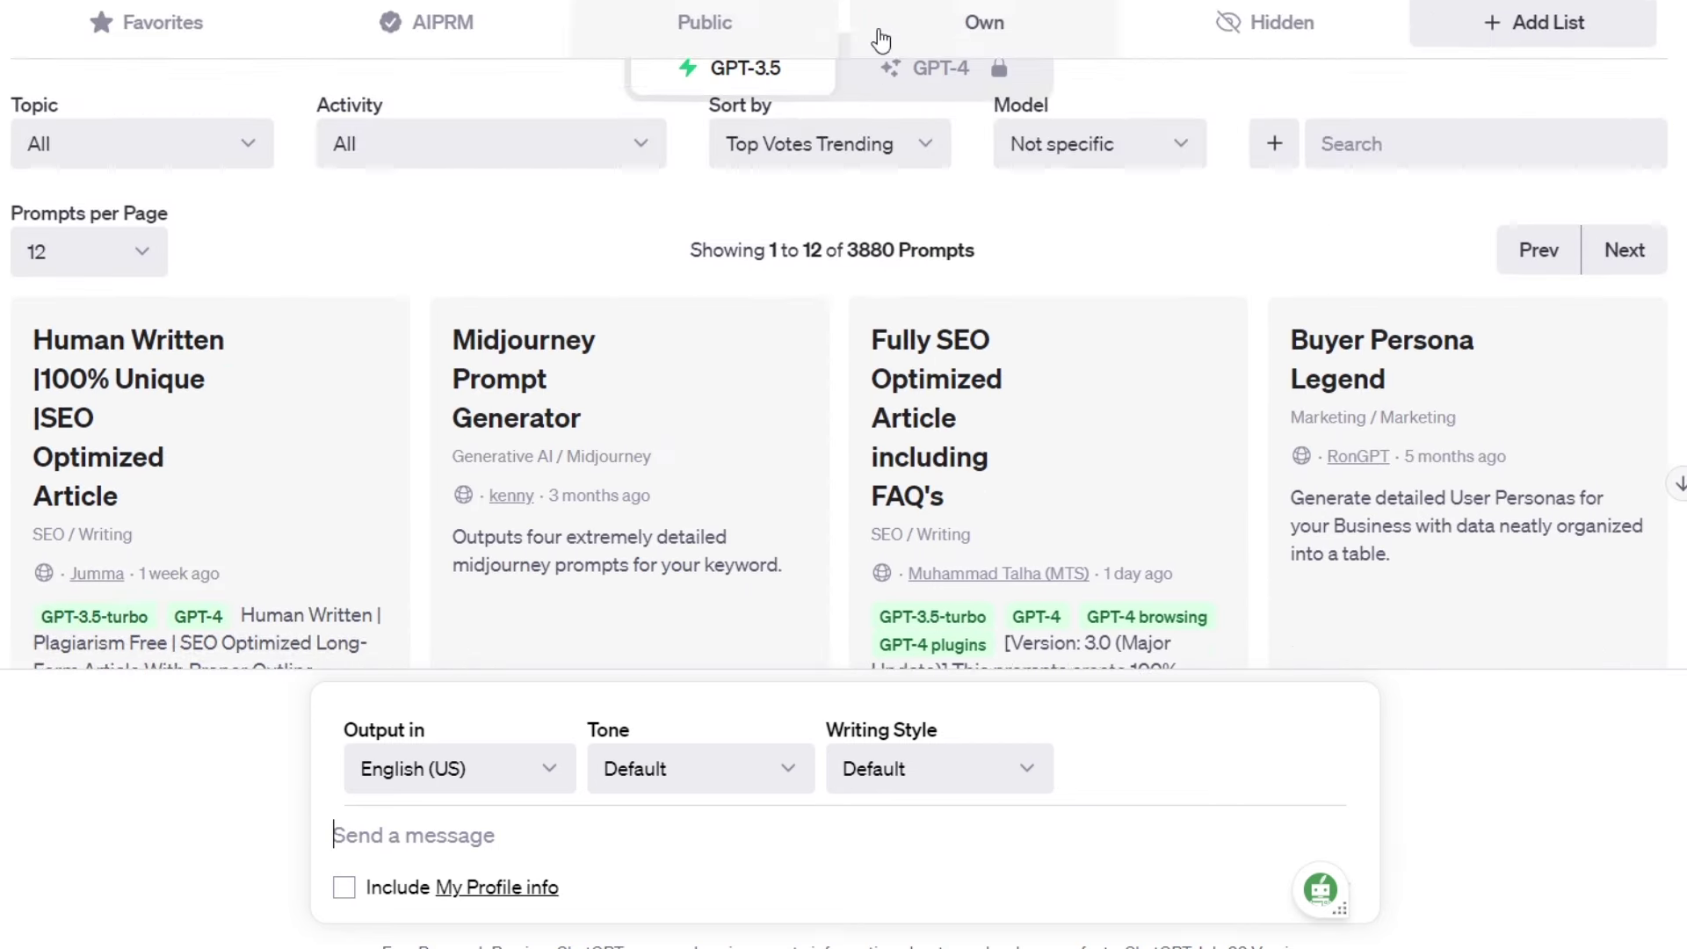
scroll(795, 176, up, 3)
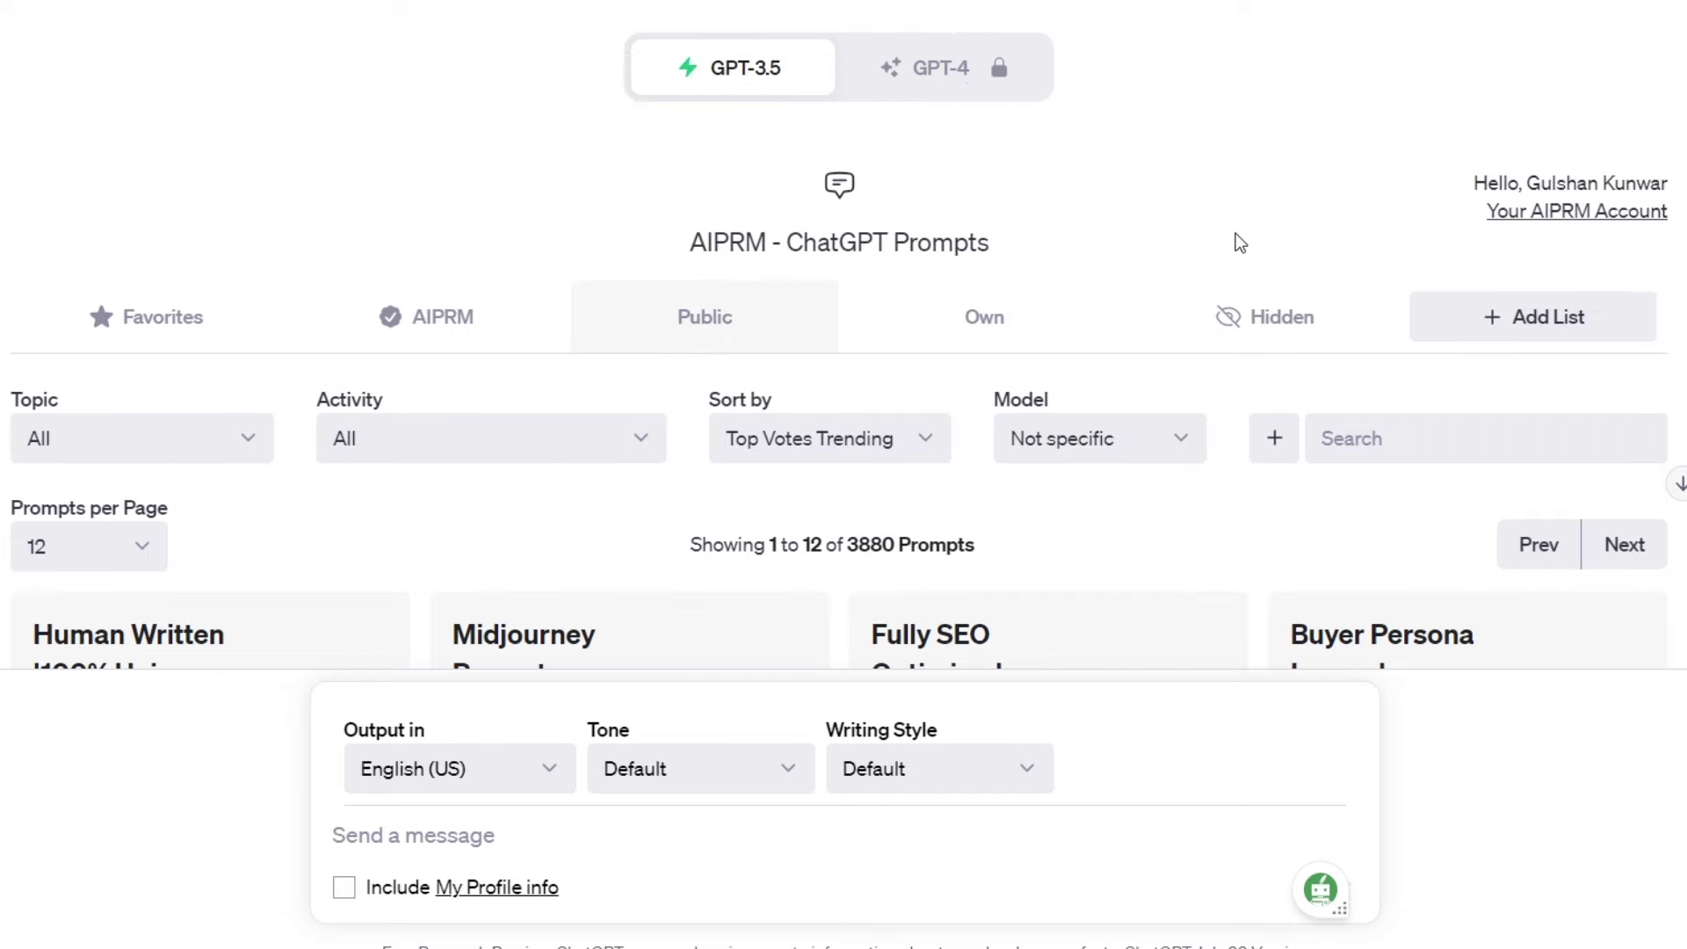
scroll(1236, 234, down, 2)
scroll(1103, 241, down, 2)
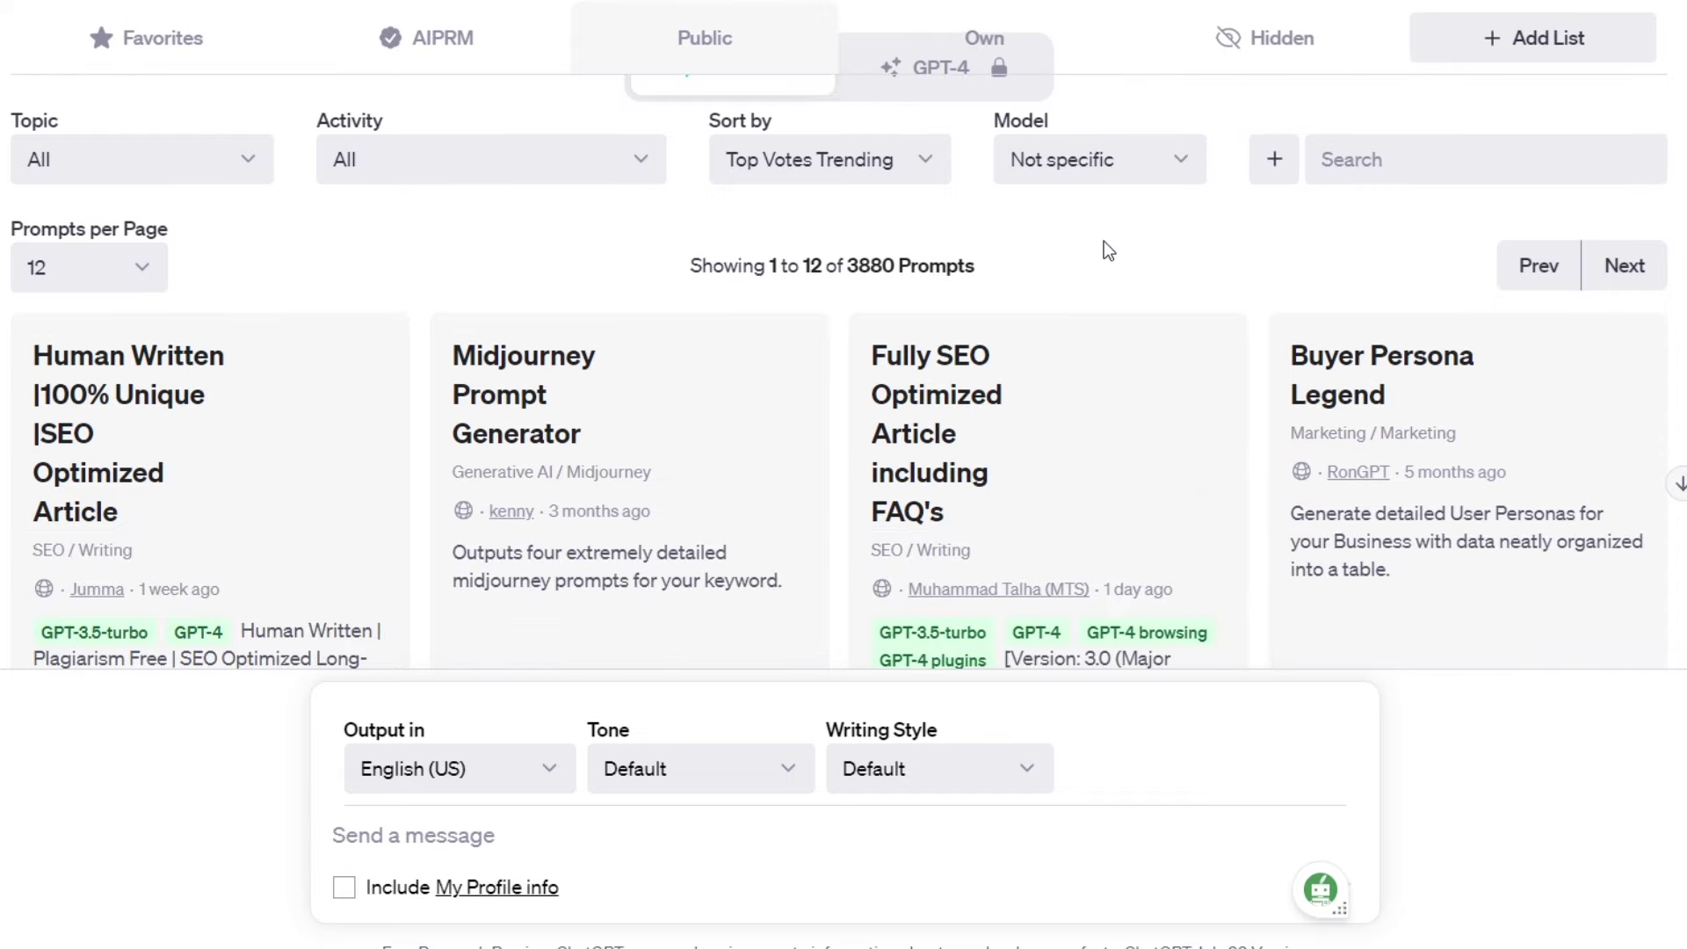
scroll(1088, 277, up, 2)
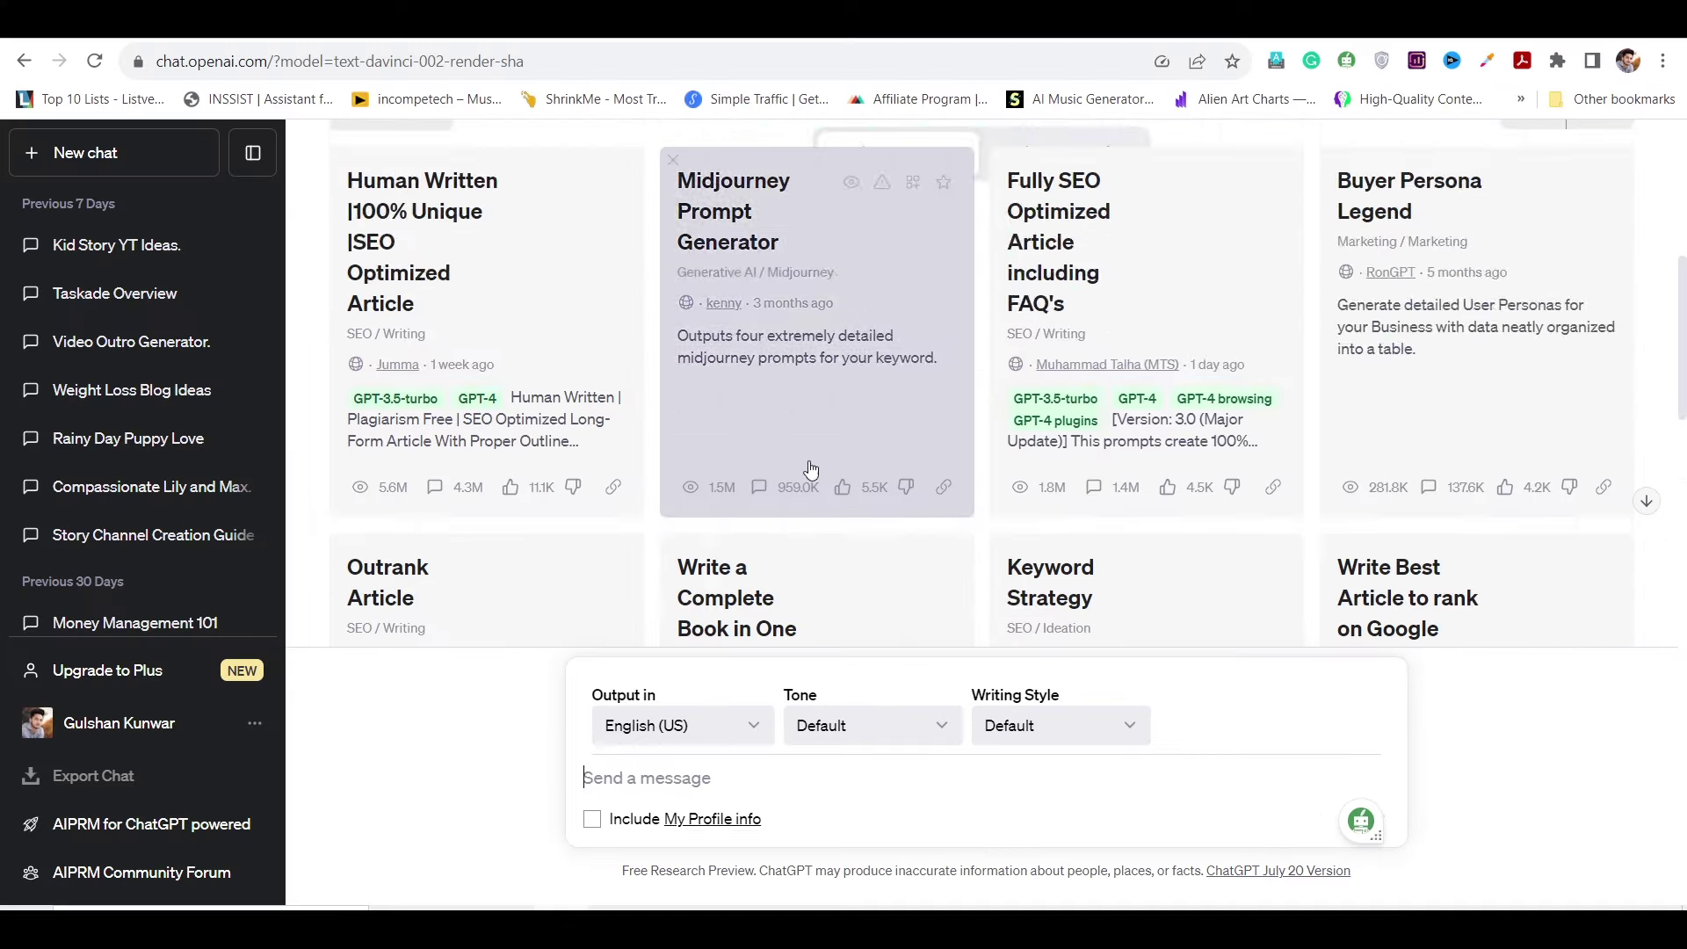
scroll(560, 456, down, 10)
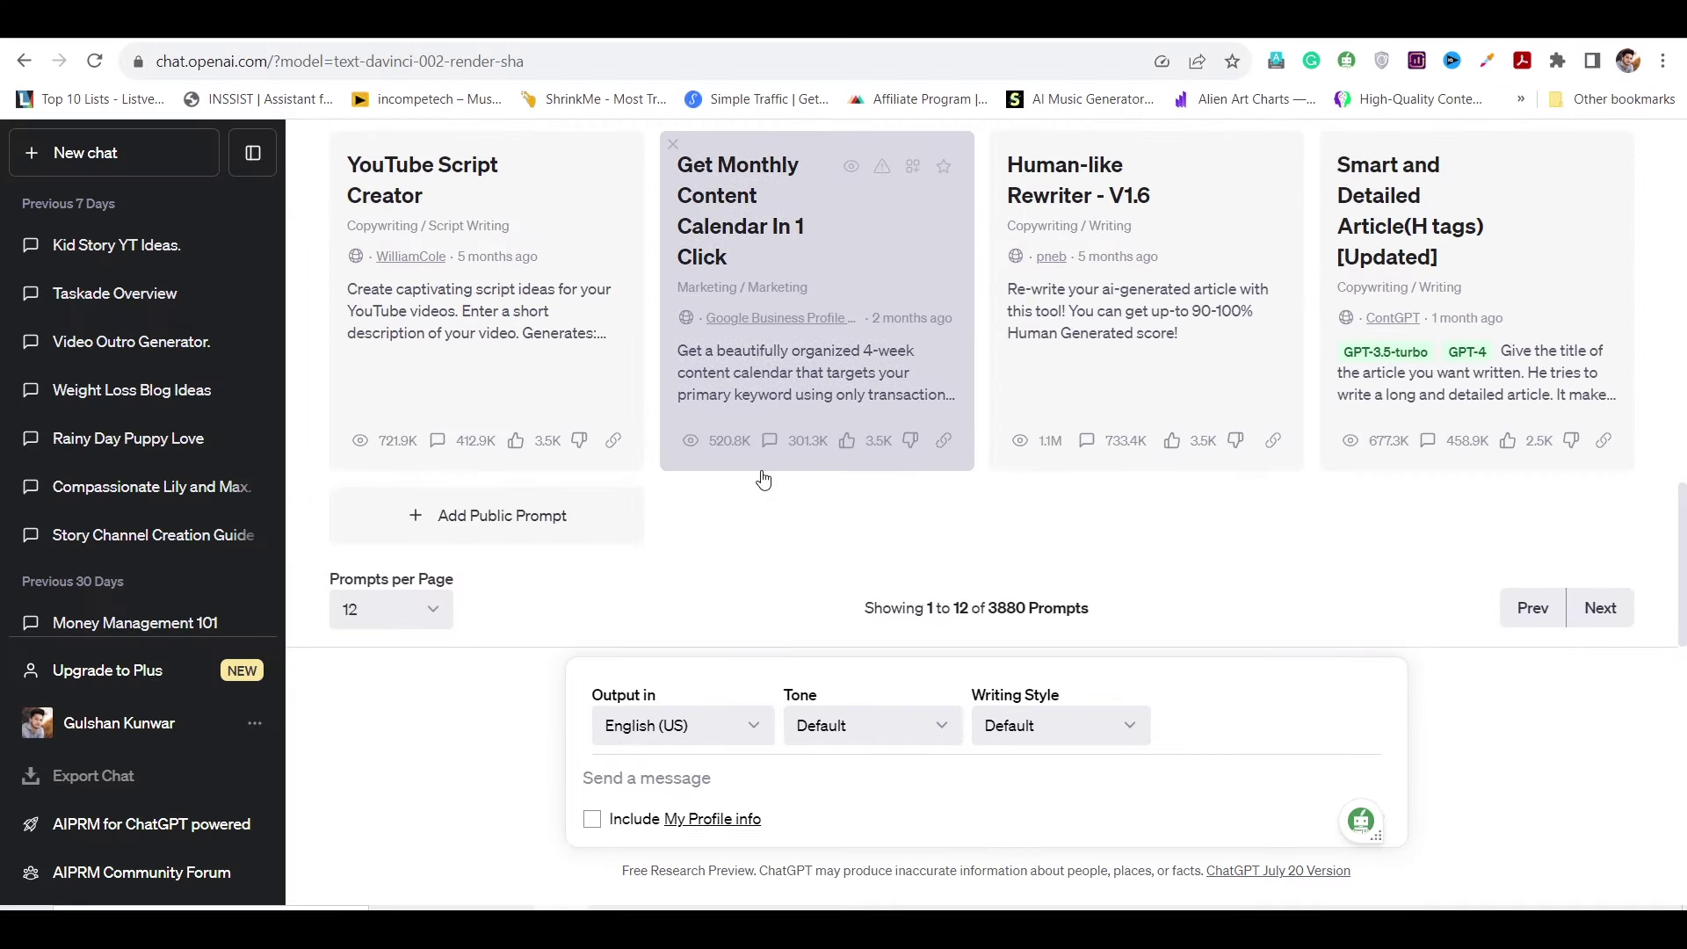
Send ChatGPT the prompt "Please suggest 10 YouTube channel name ideas for the "kids' story channel."".
click(653, 770)
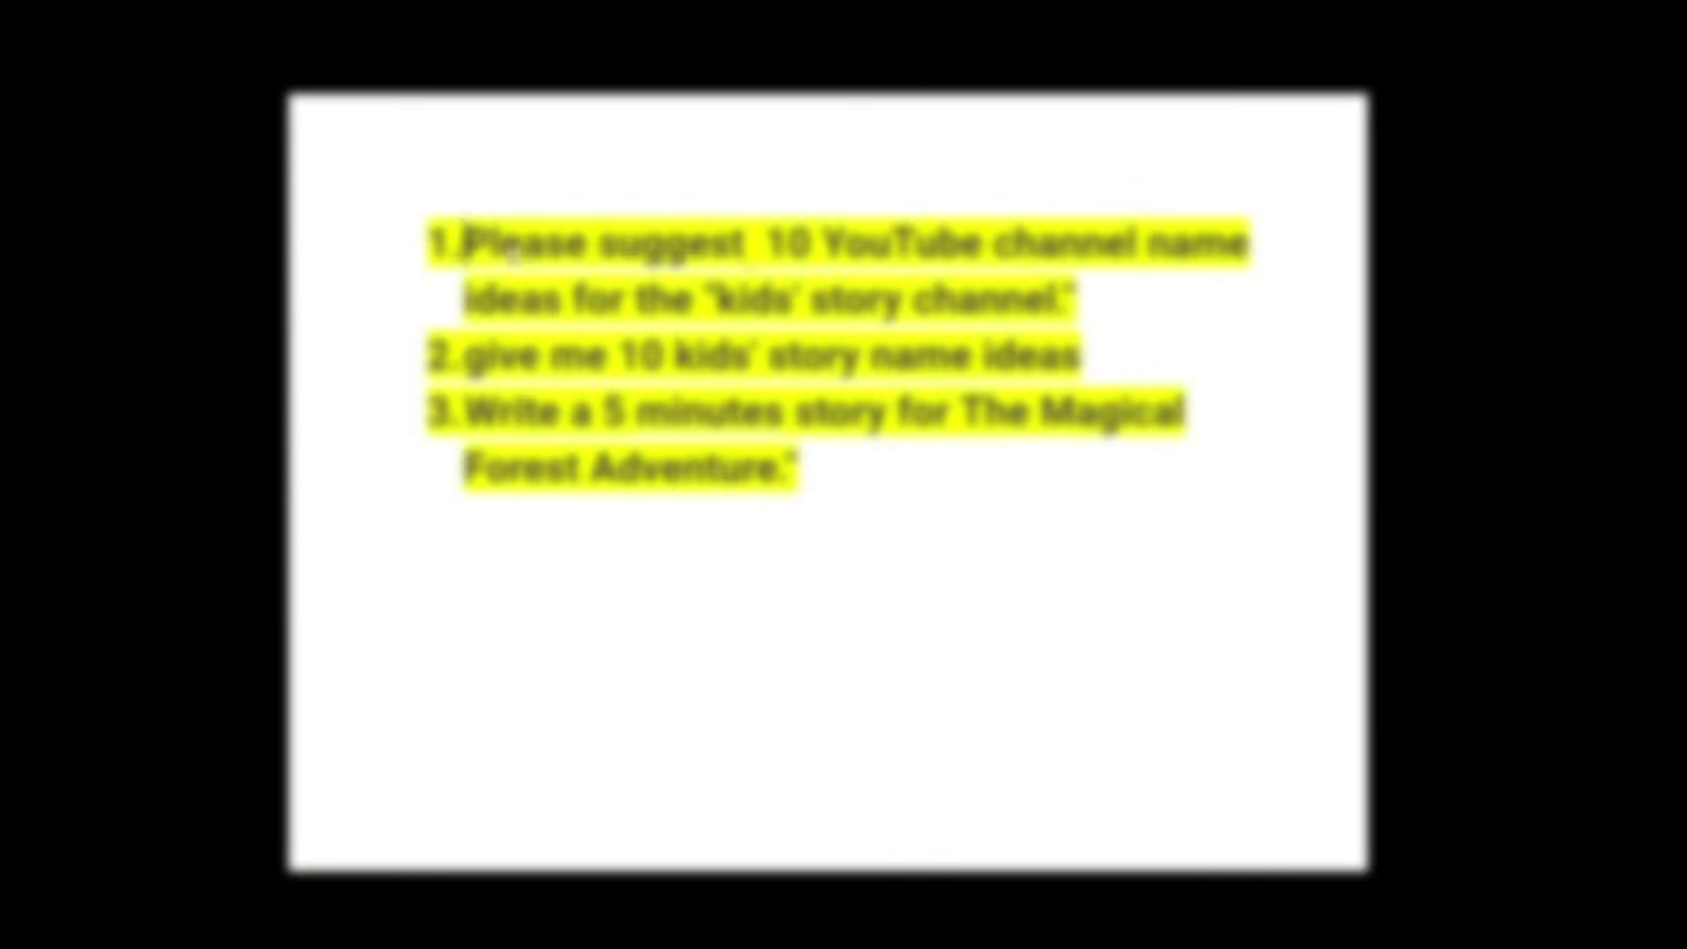
drag(466, 241, 1216, 467)
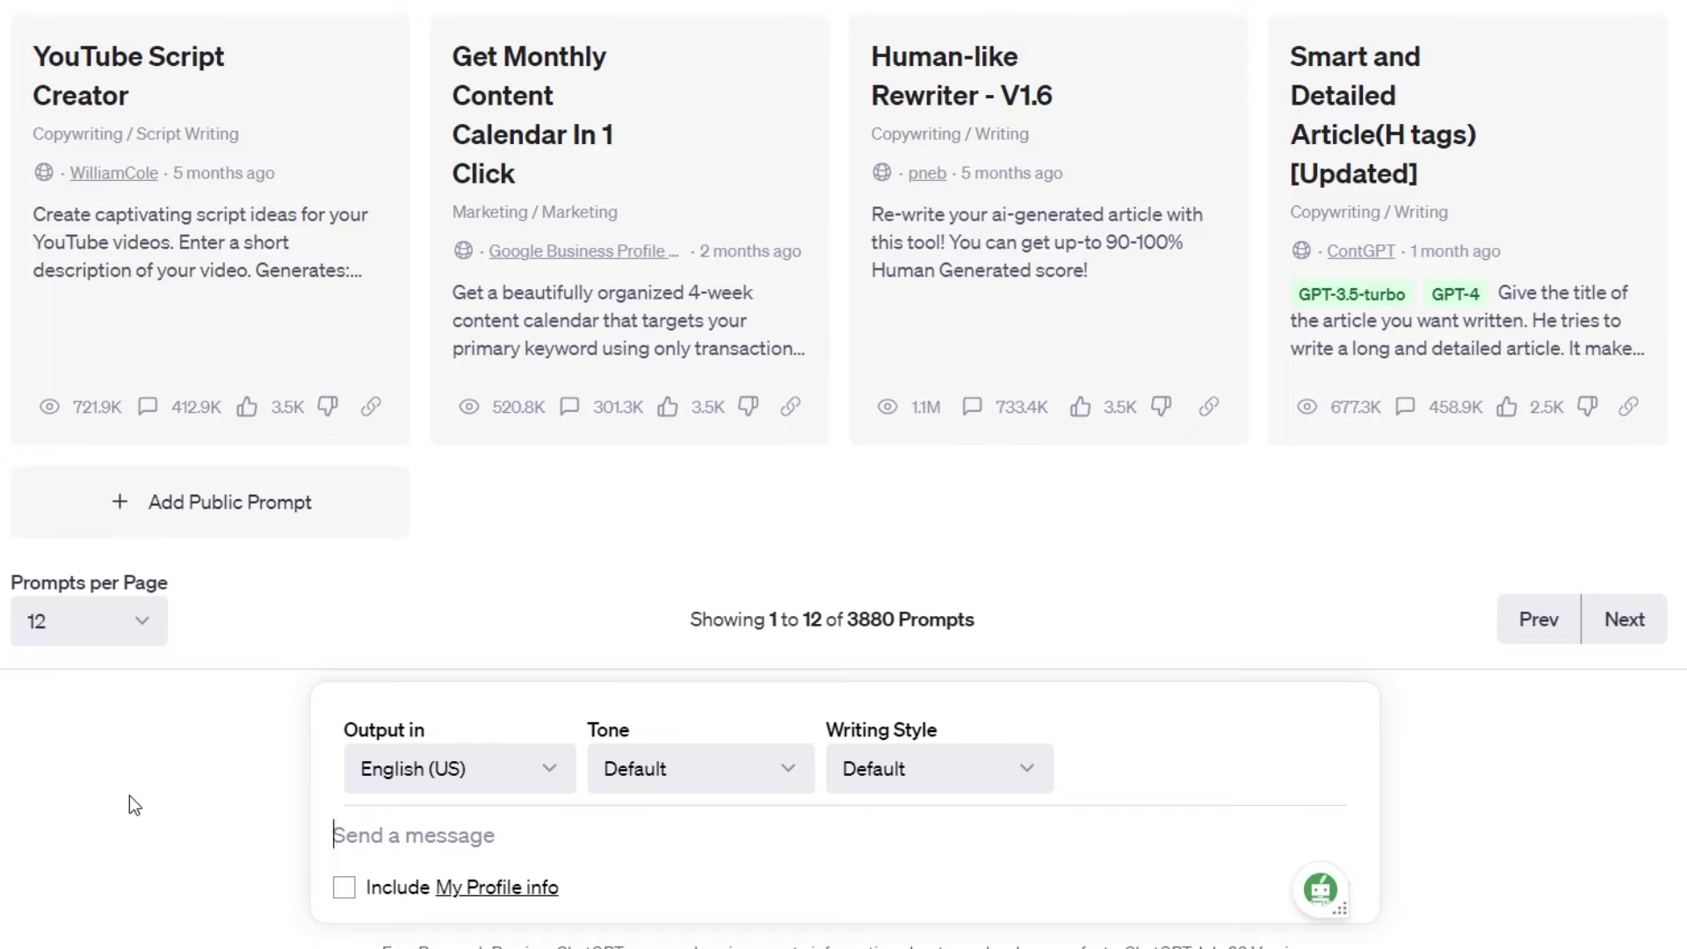
text(Please suggest  10 YouTube channel name ideas for the "kids' story channel.")
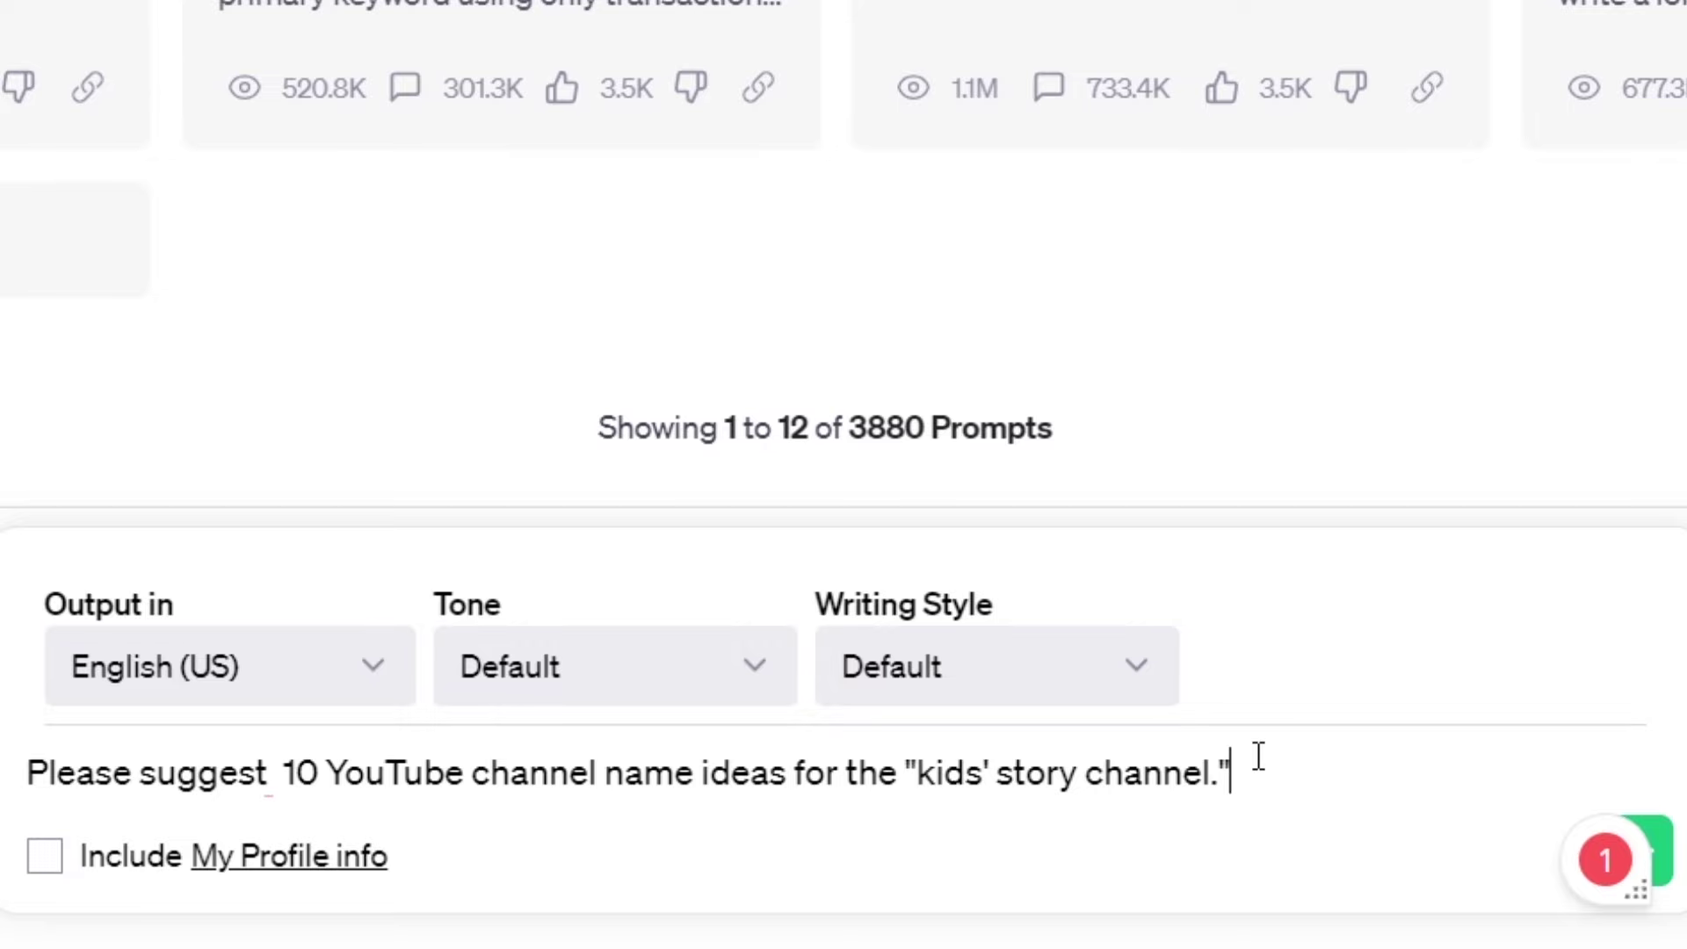
key(Return)
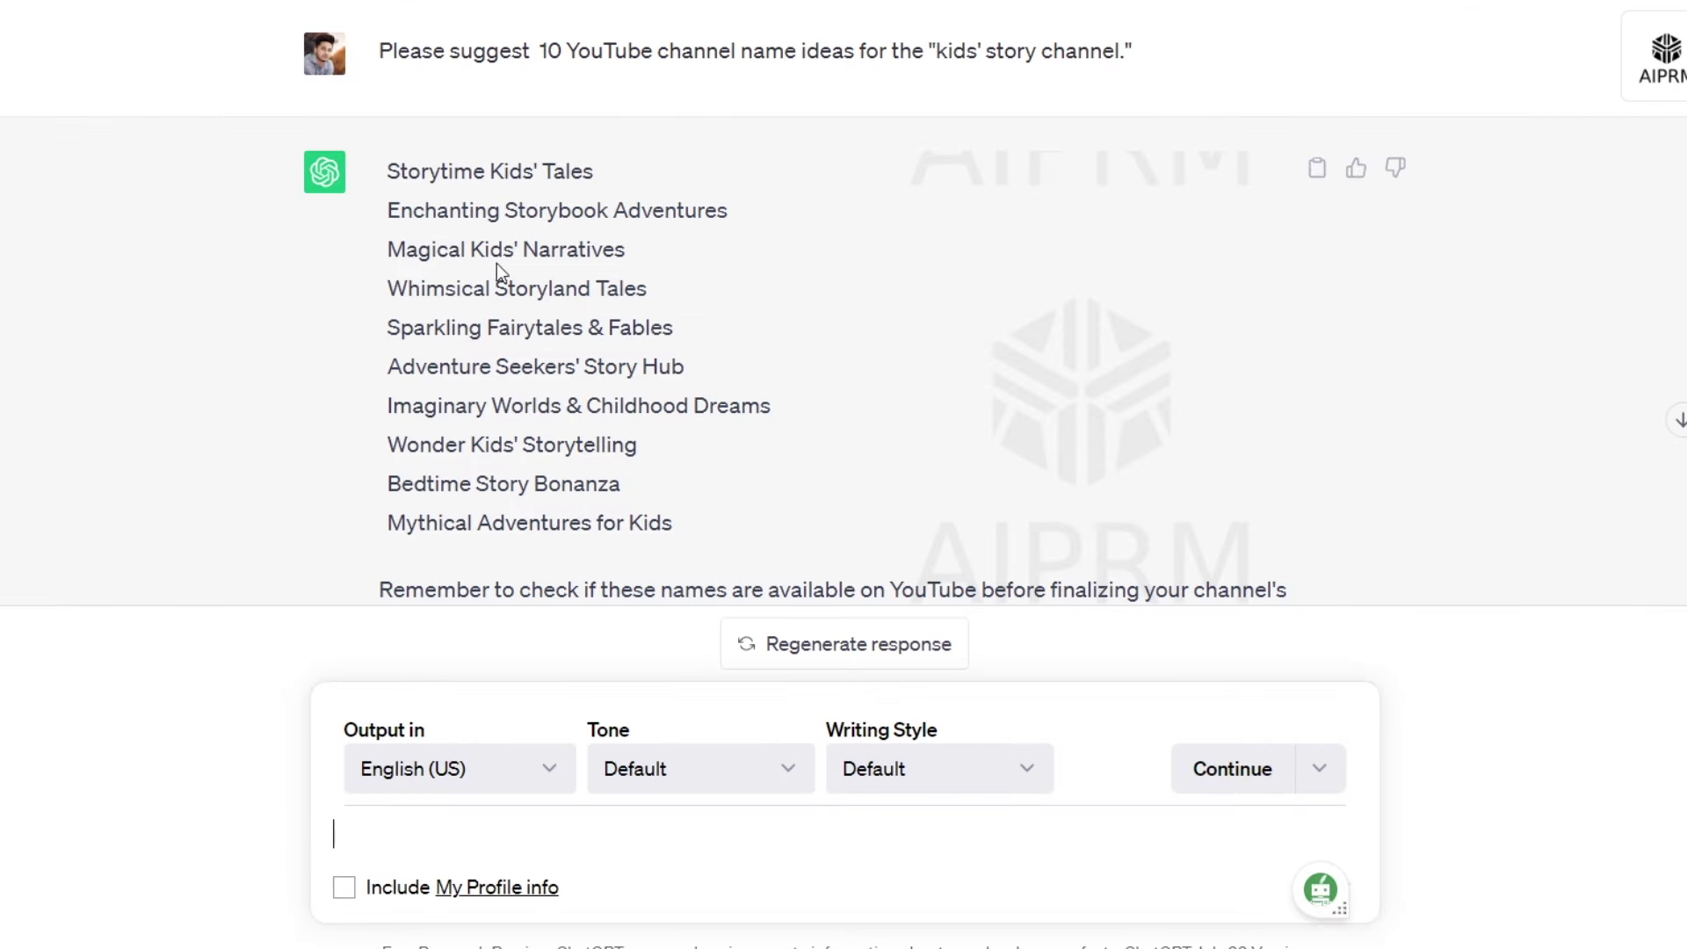
Read through the suggested channel names and the note about checking their availability on YouTube.
drag(395, 203, 709, 520)
click(391, 225)
drag(449, 219, 700, 211)
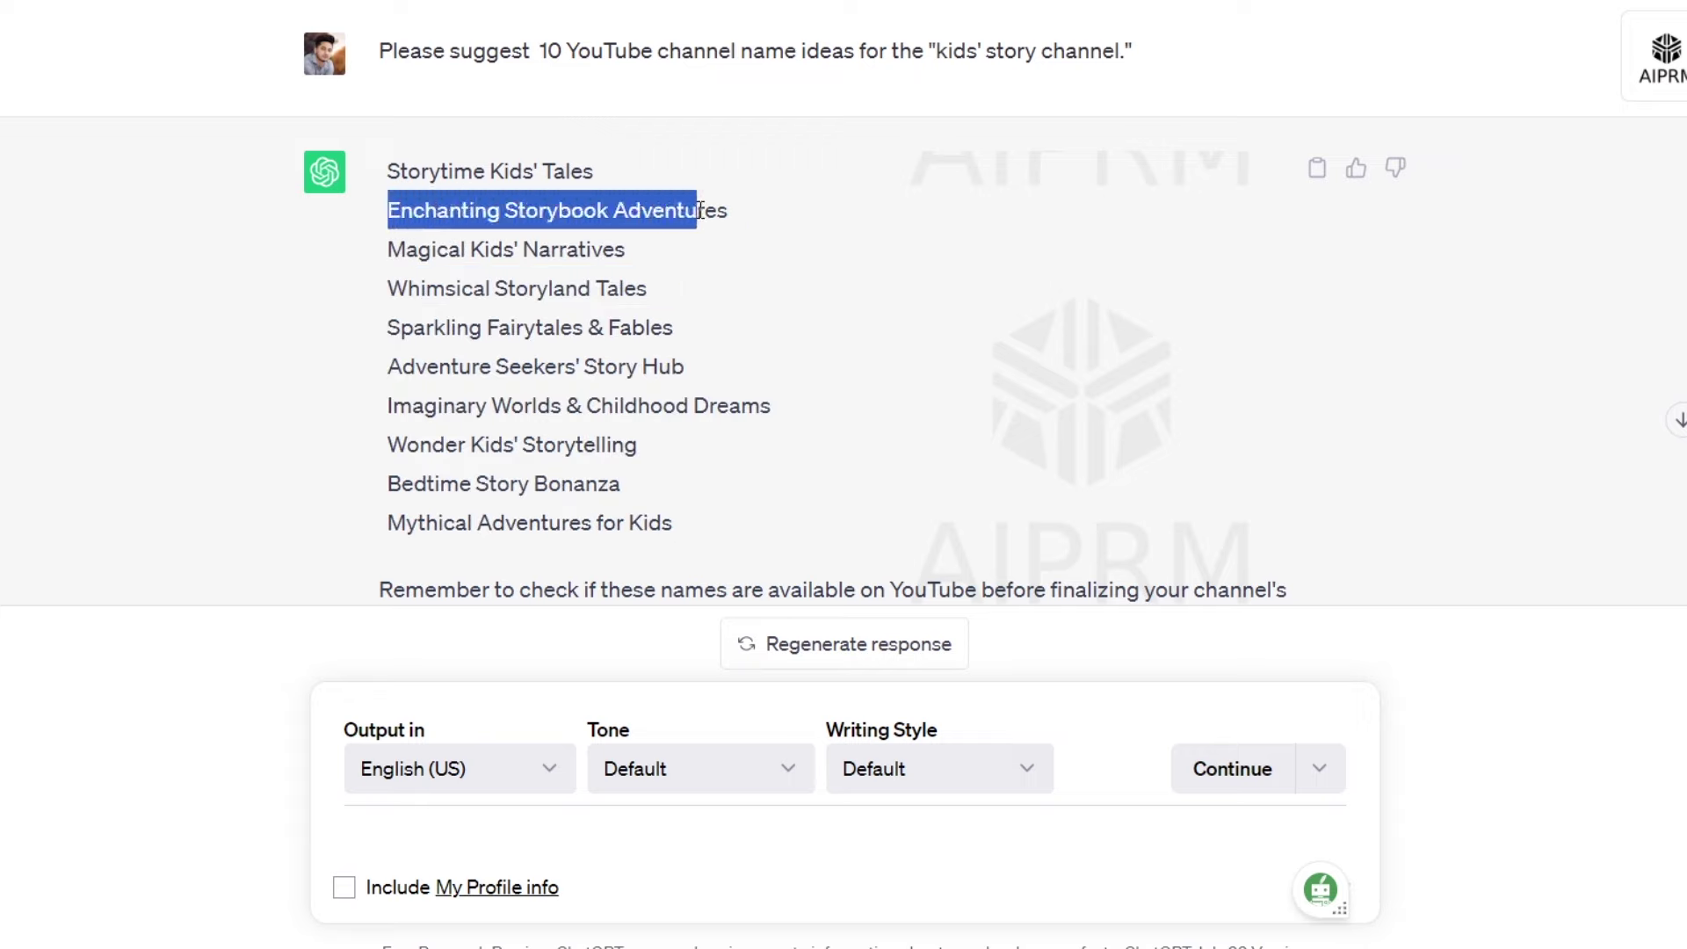
click(625, 307)
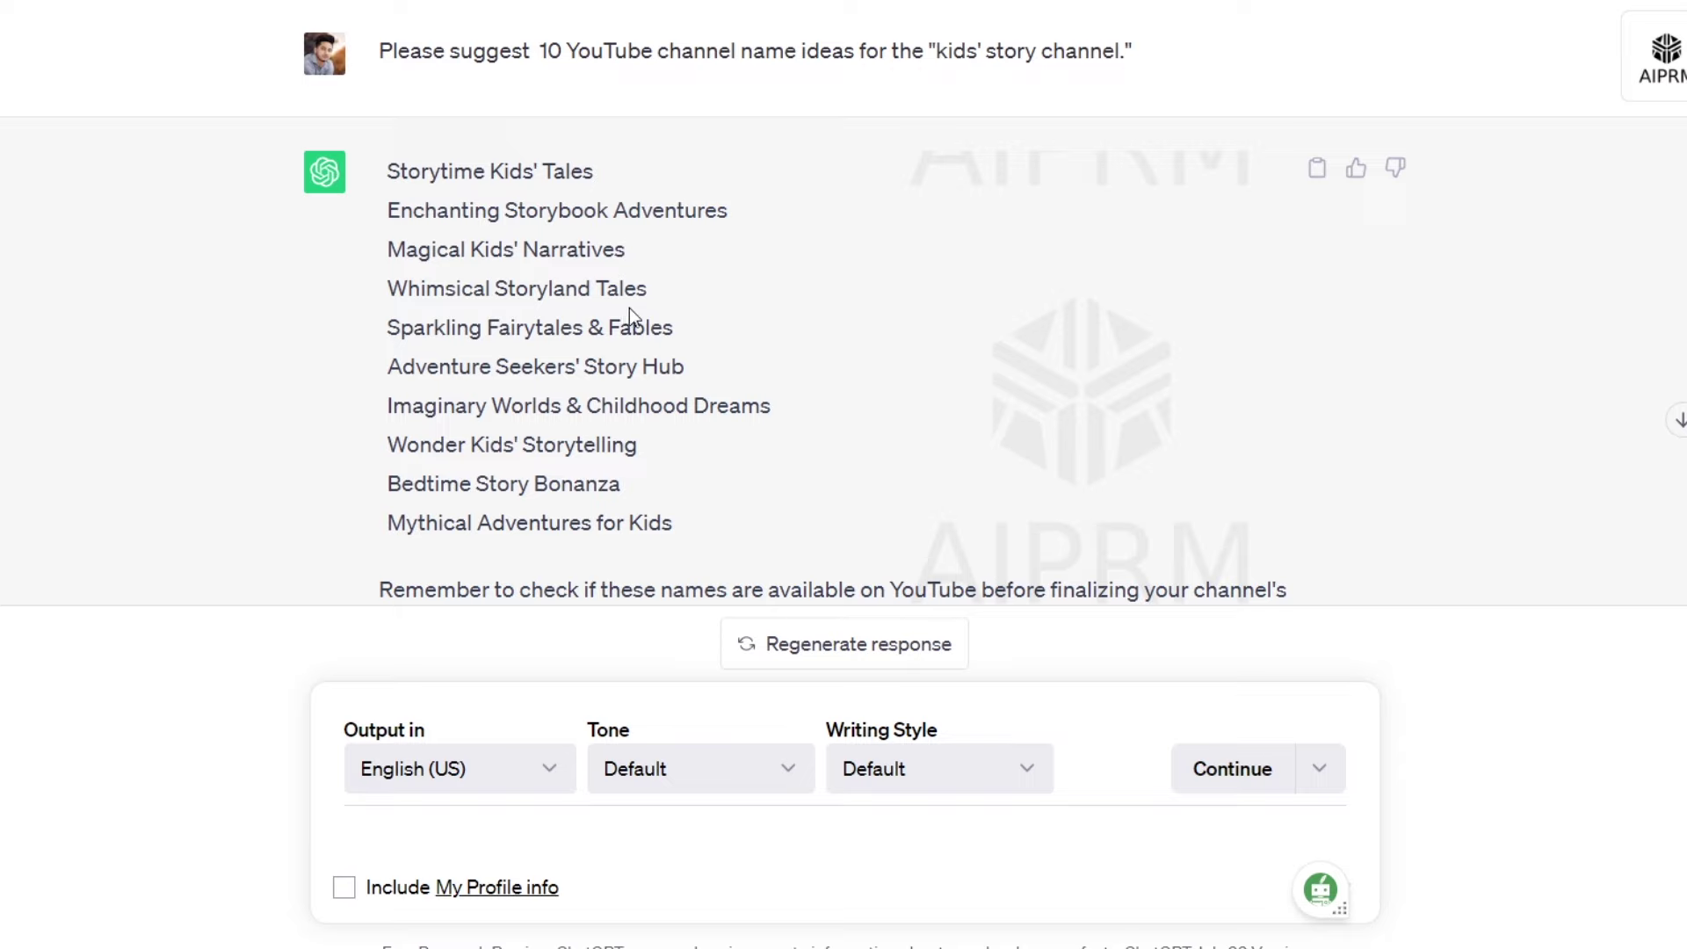
scroll(629, 307, down, 3)
scroll(659, 307, up, 2)
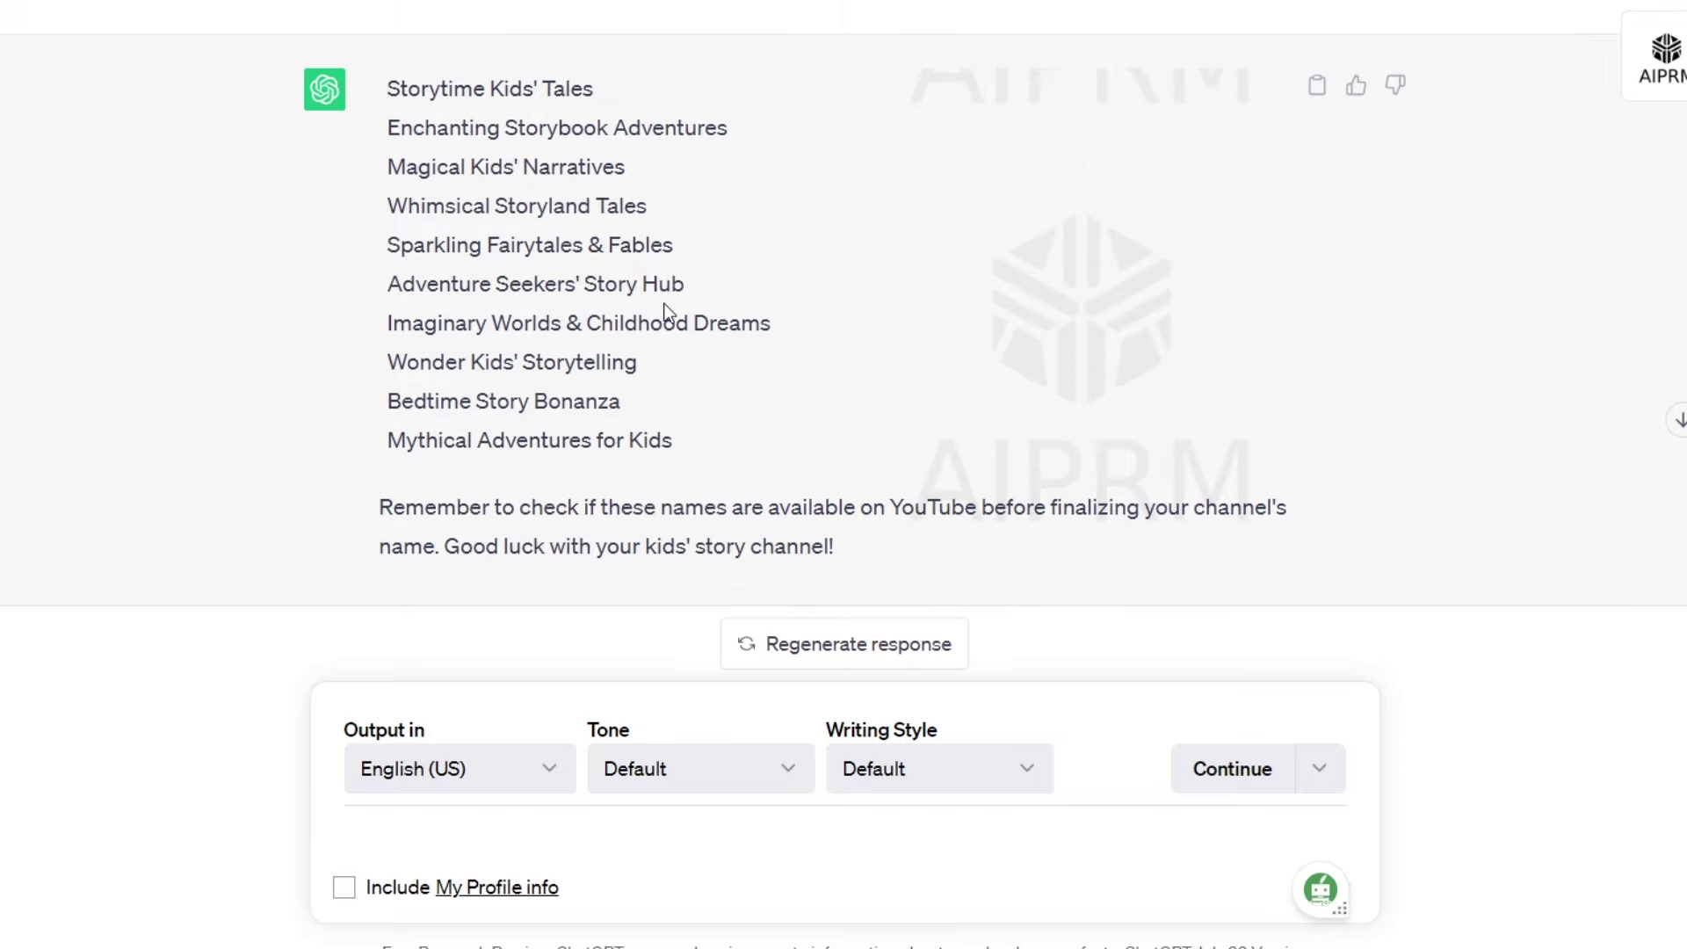
Send the prompt "give me 10 kids' story name ideas" and look over the suggested story titles.
scroll(665, 309, down, 3)
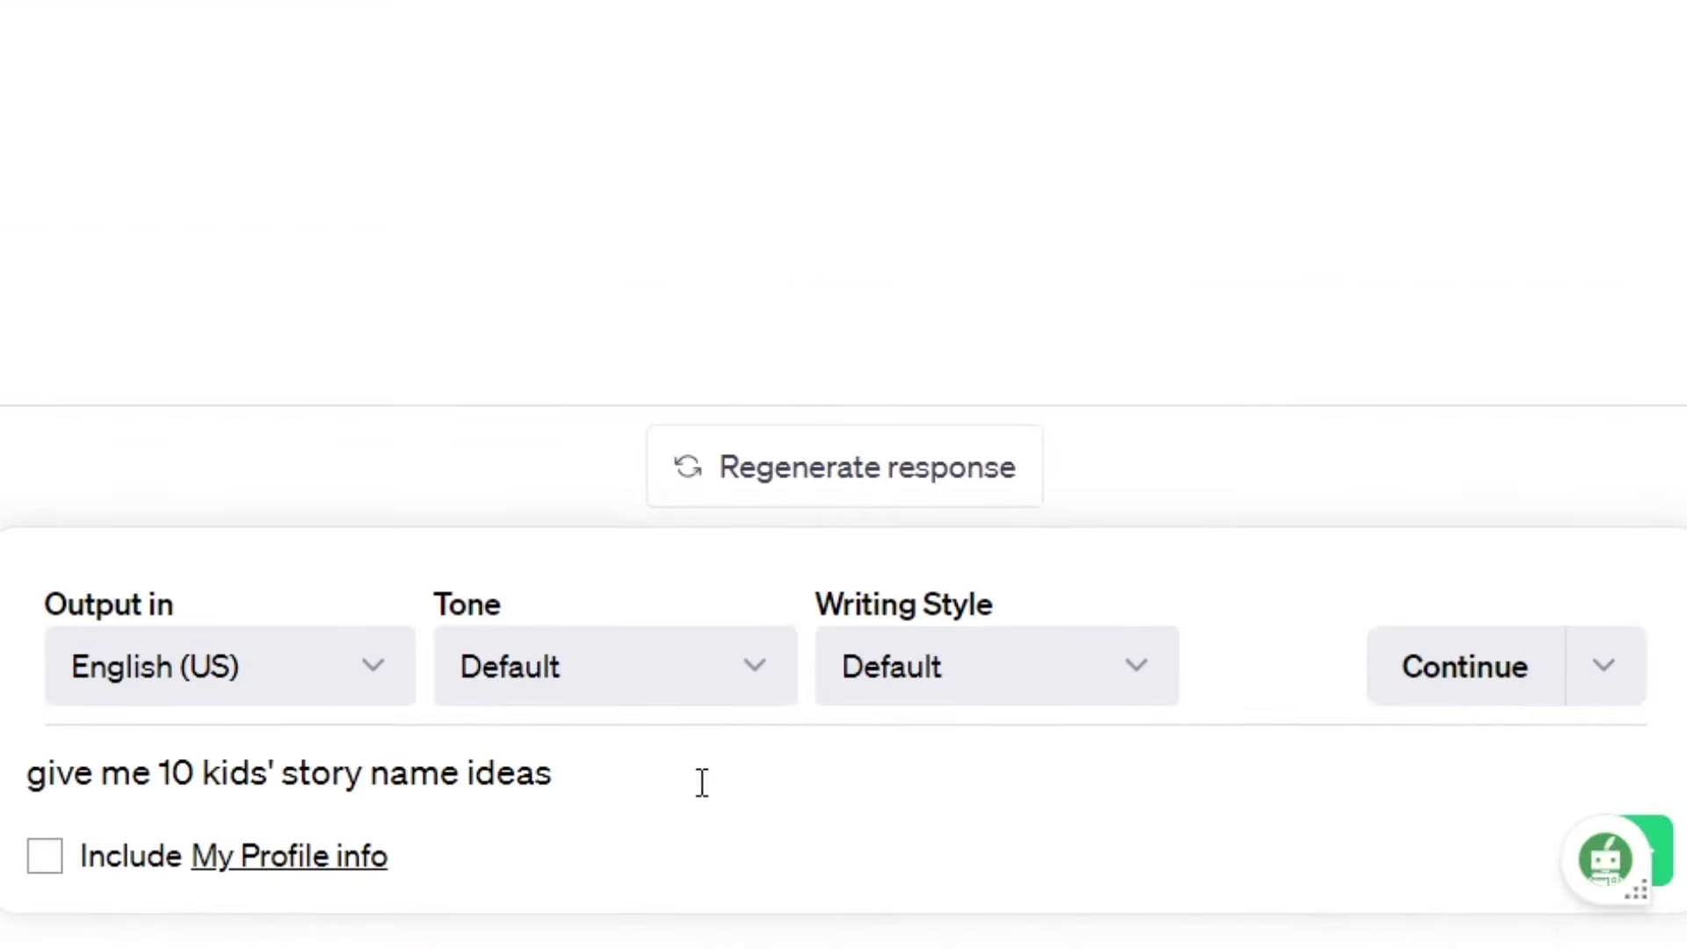
key(Return)
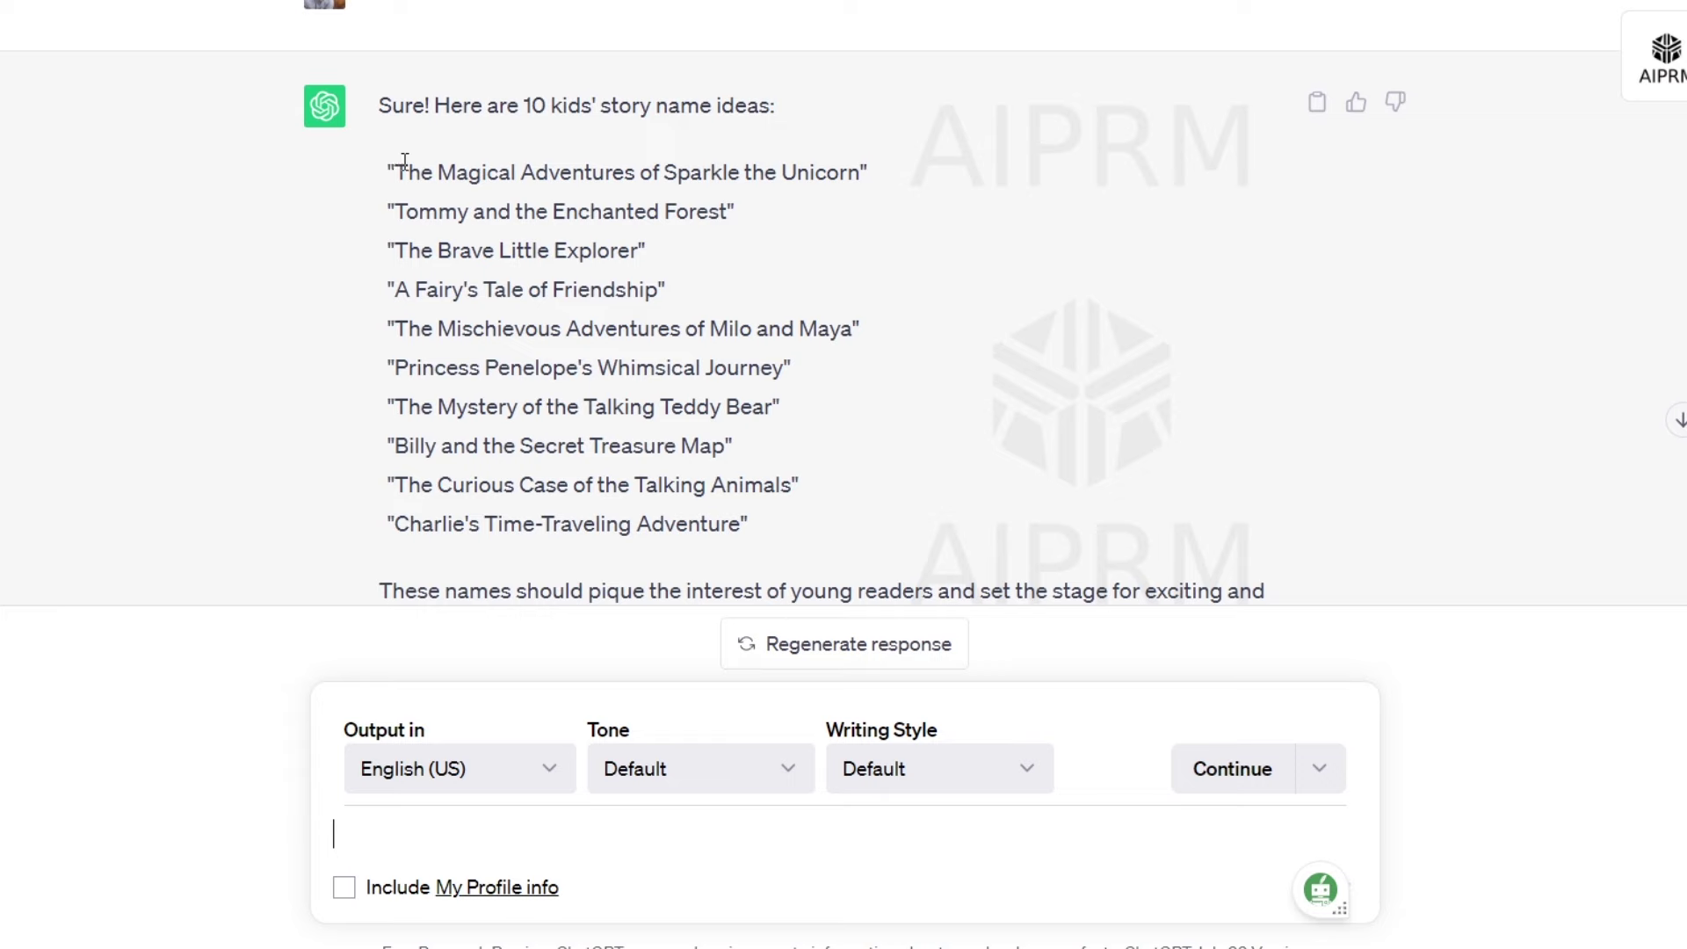
mouse_move(405, 161)
mouse_down()
mouse_move(489, 171)
mouse_move(743, 290)
mouse_move(782, 470)
mouse_move(757, 544)
mouse_move(439, 407)
mouse_move(395, 189)
mouse_up()
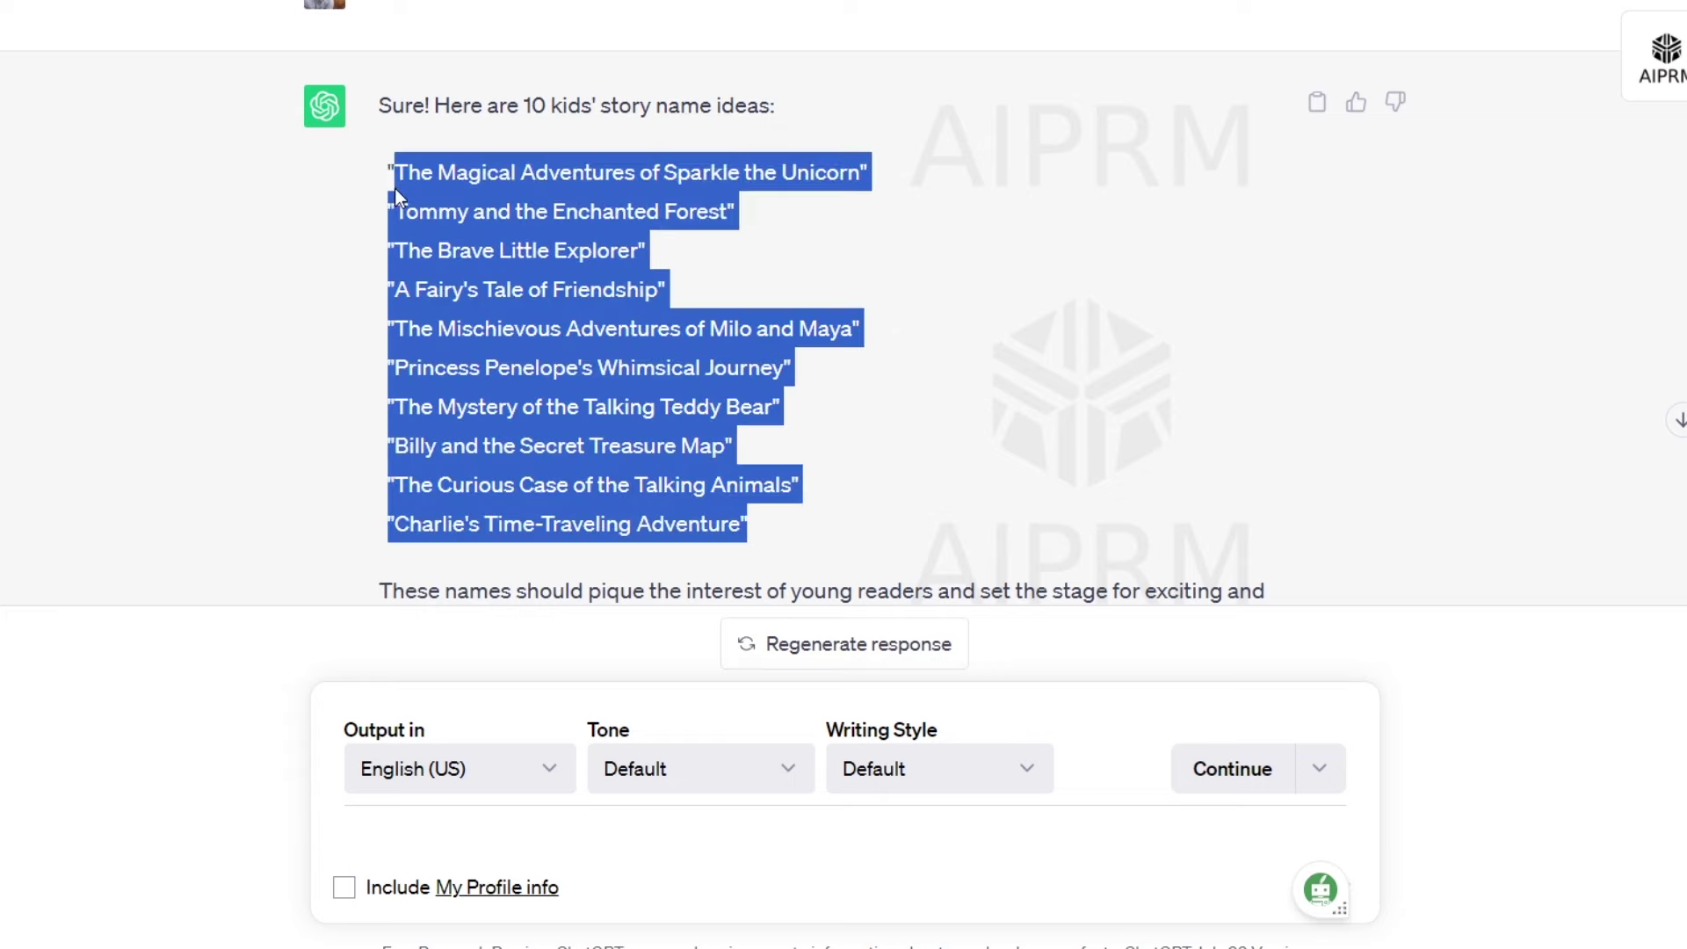
click(462, 326)
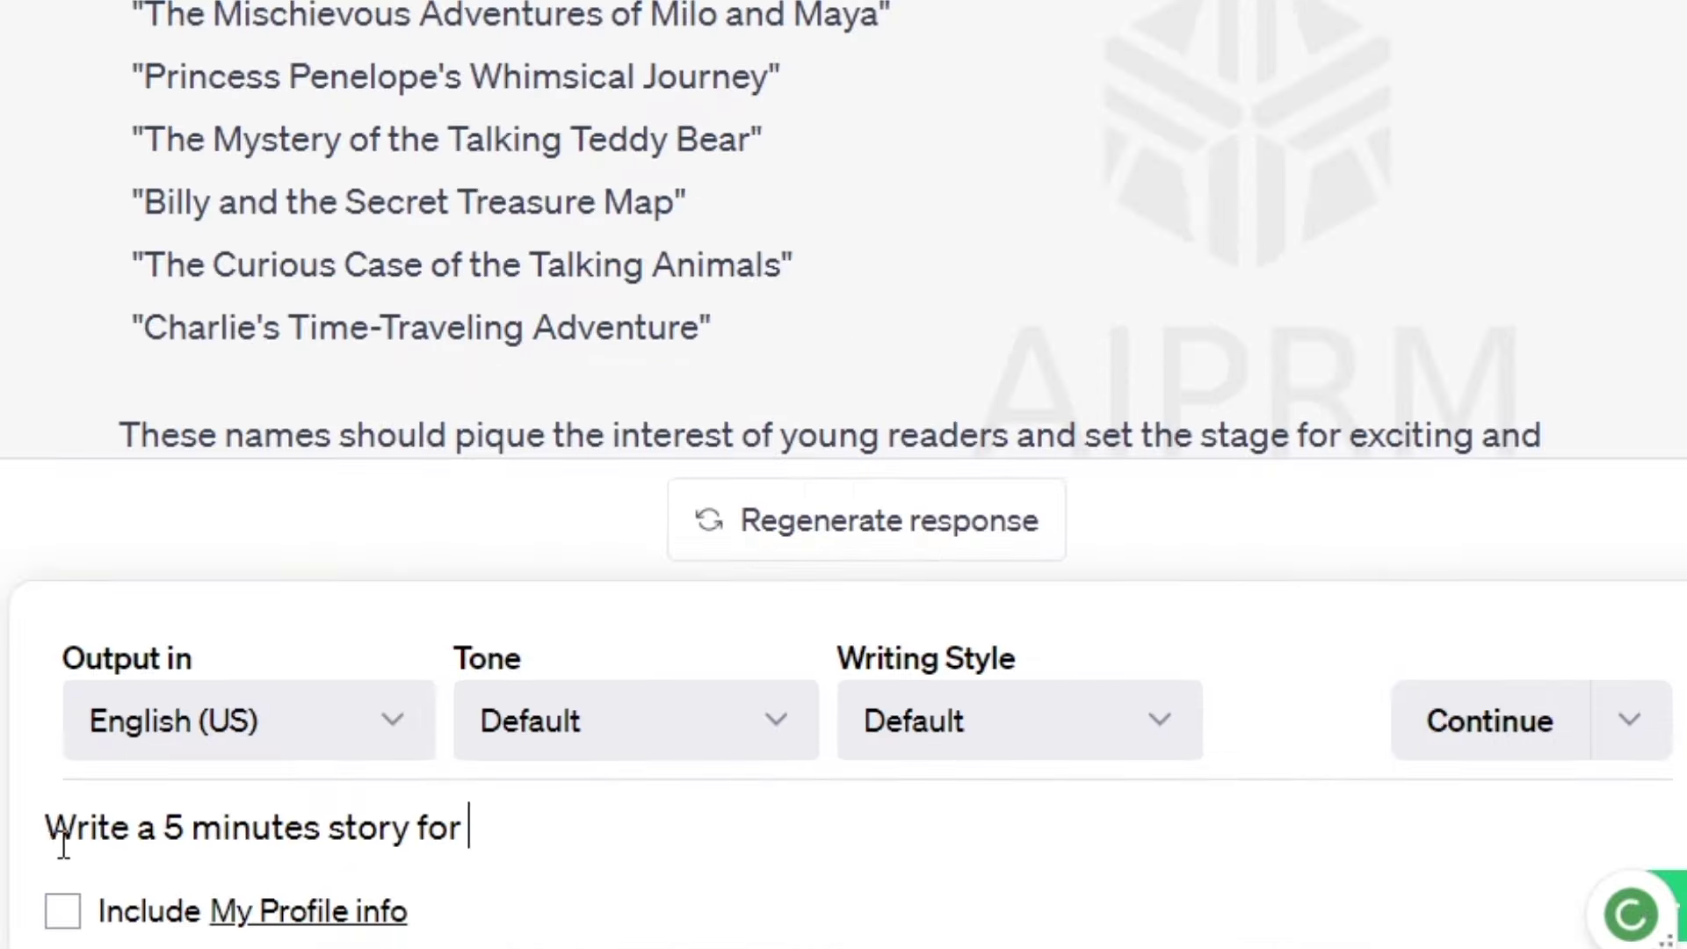
Complete and send the prompt "Write a 5 minutes story for "Tommy and the Enchanted Forest"".
drag(342, 844, 612, 840)
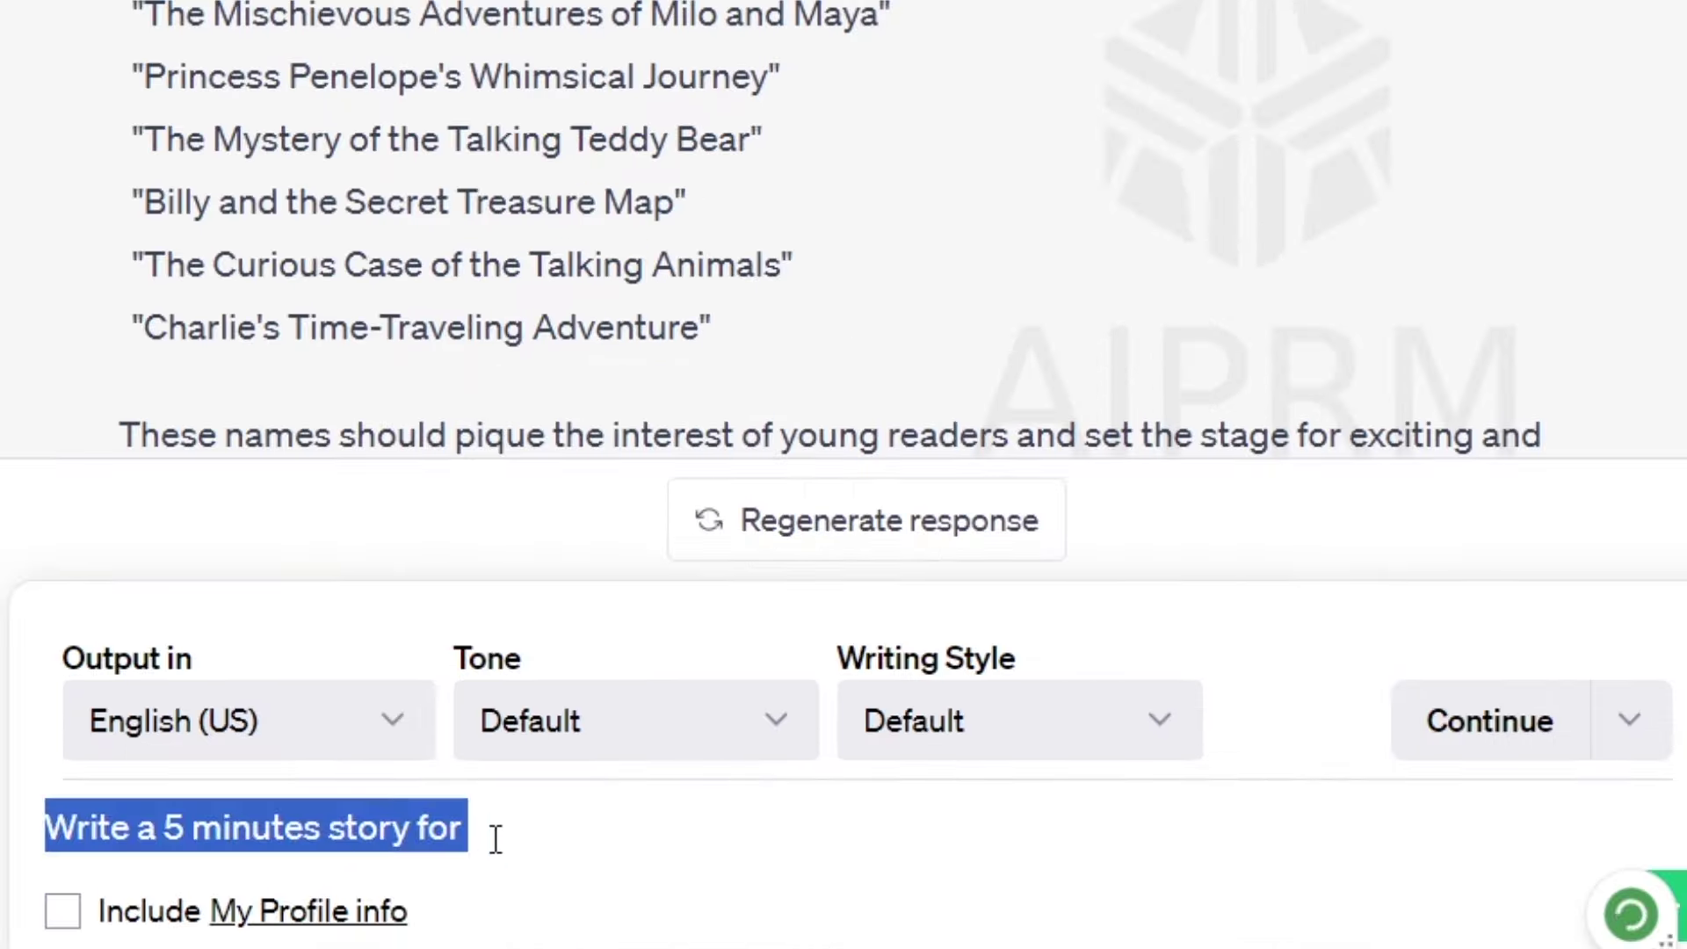
click(624, 851)
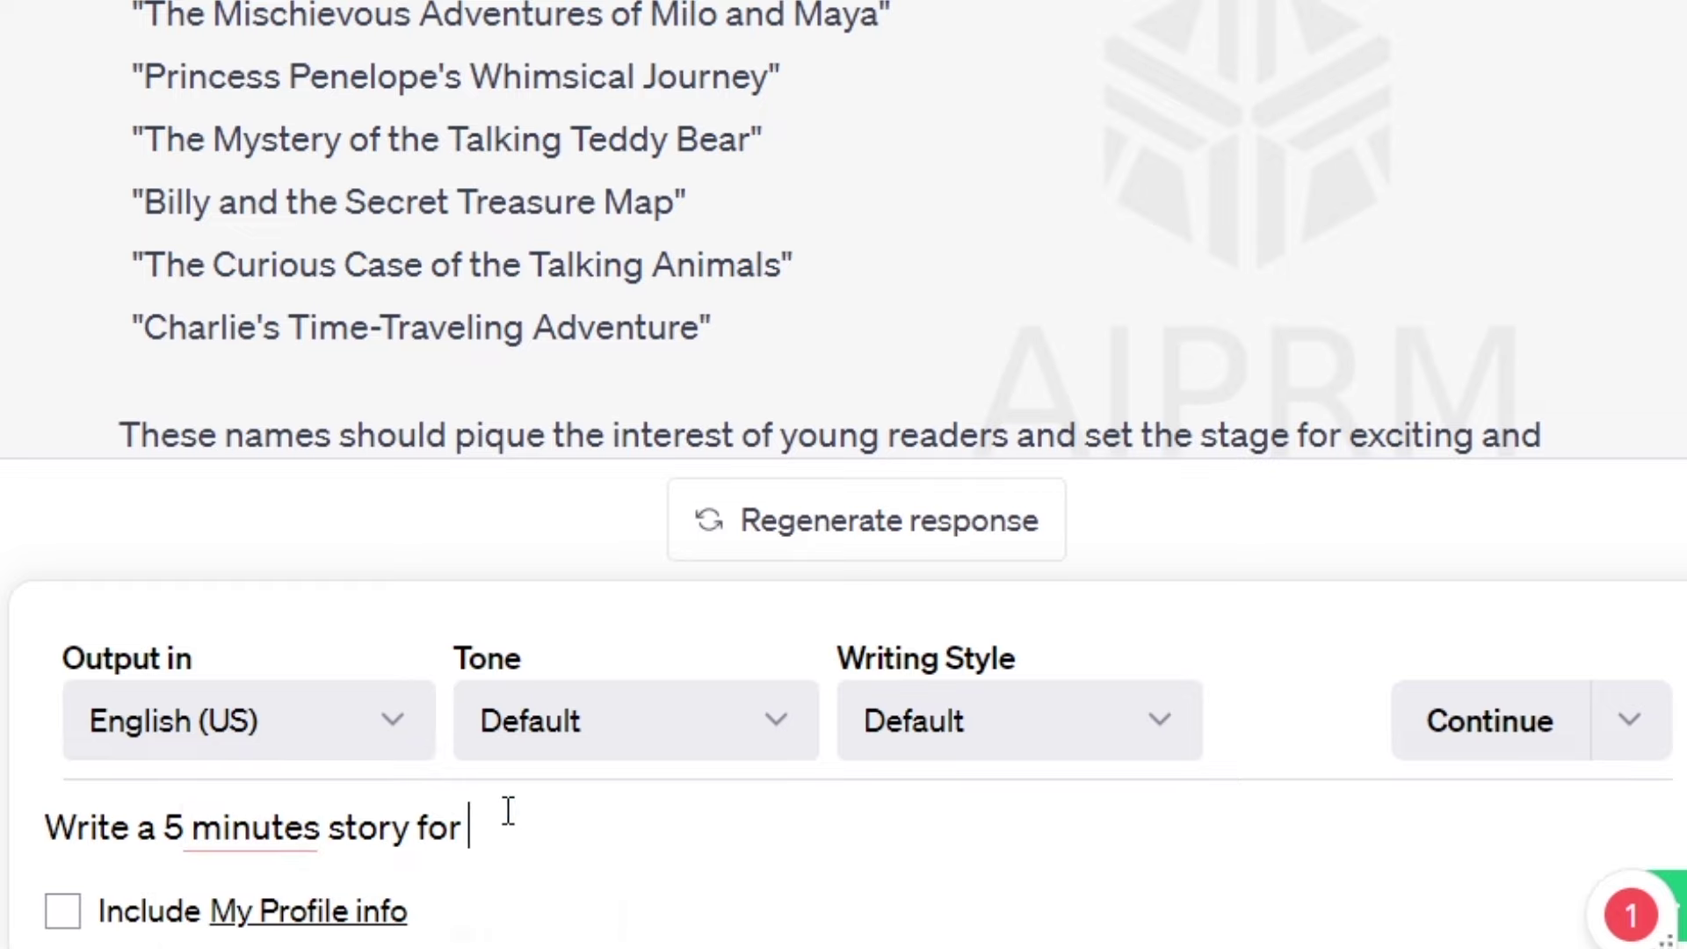
text("Tommy and the Enchanted Forest")
key(Return)
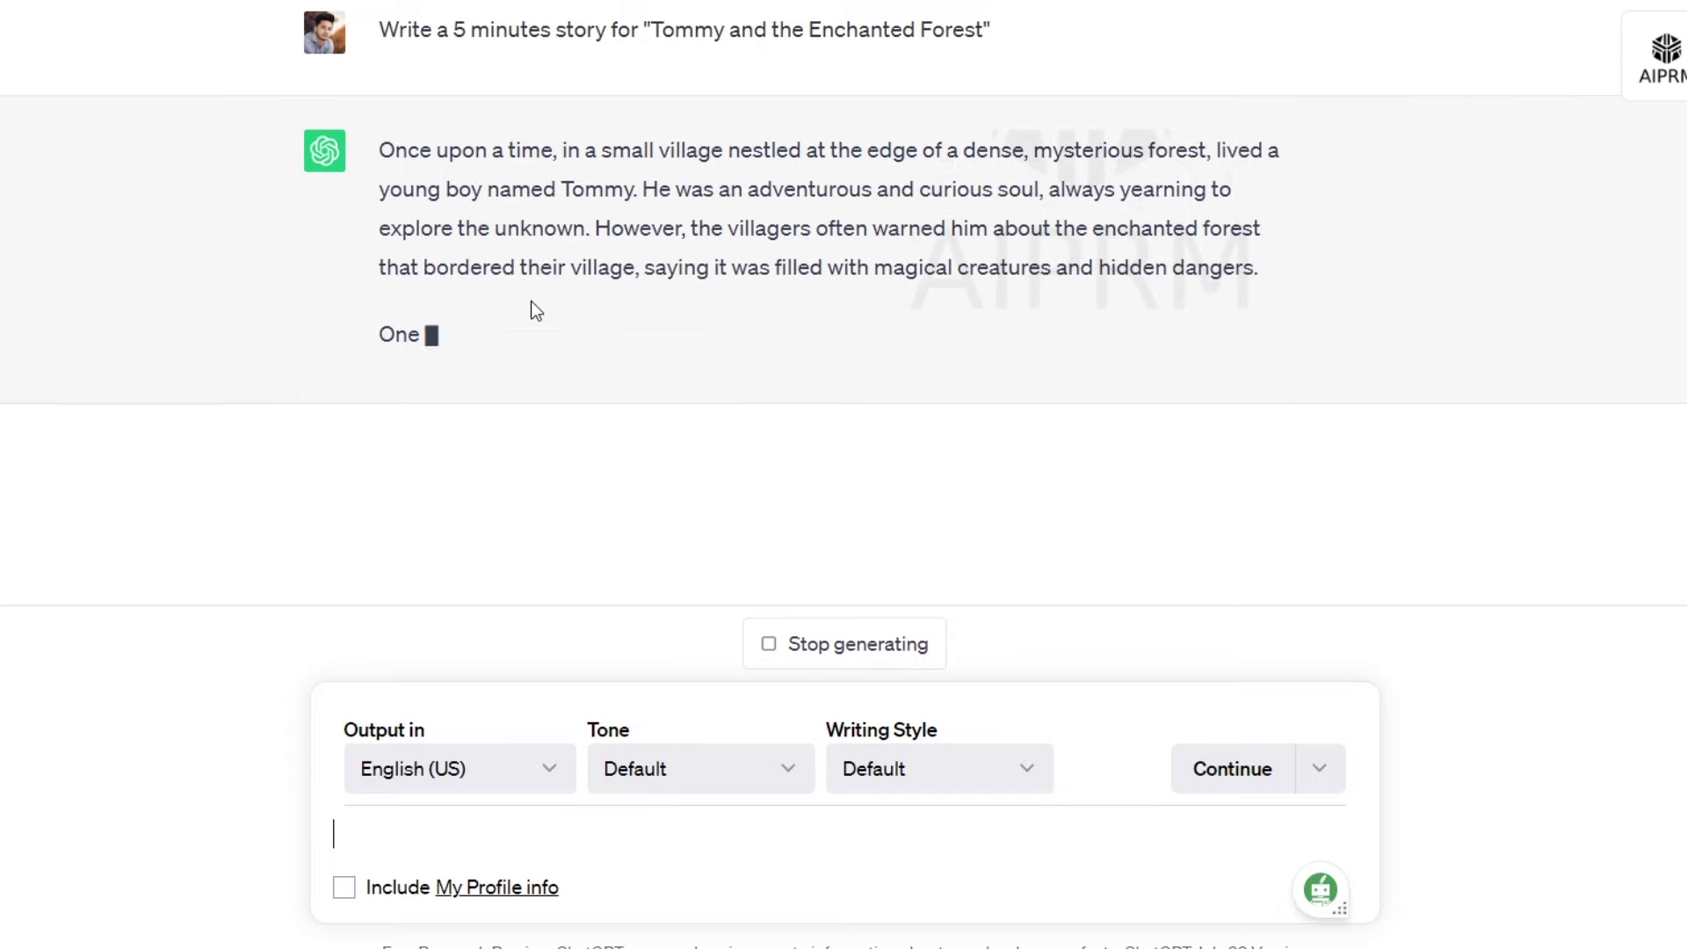
Review the generated Tommy story from its first paragraph to its ending.
scroll(537, 307, up, 2)
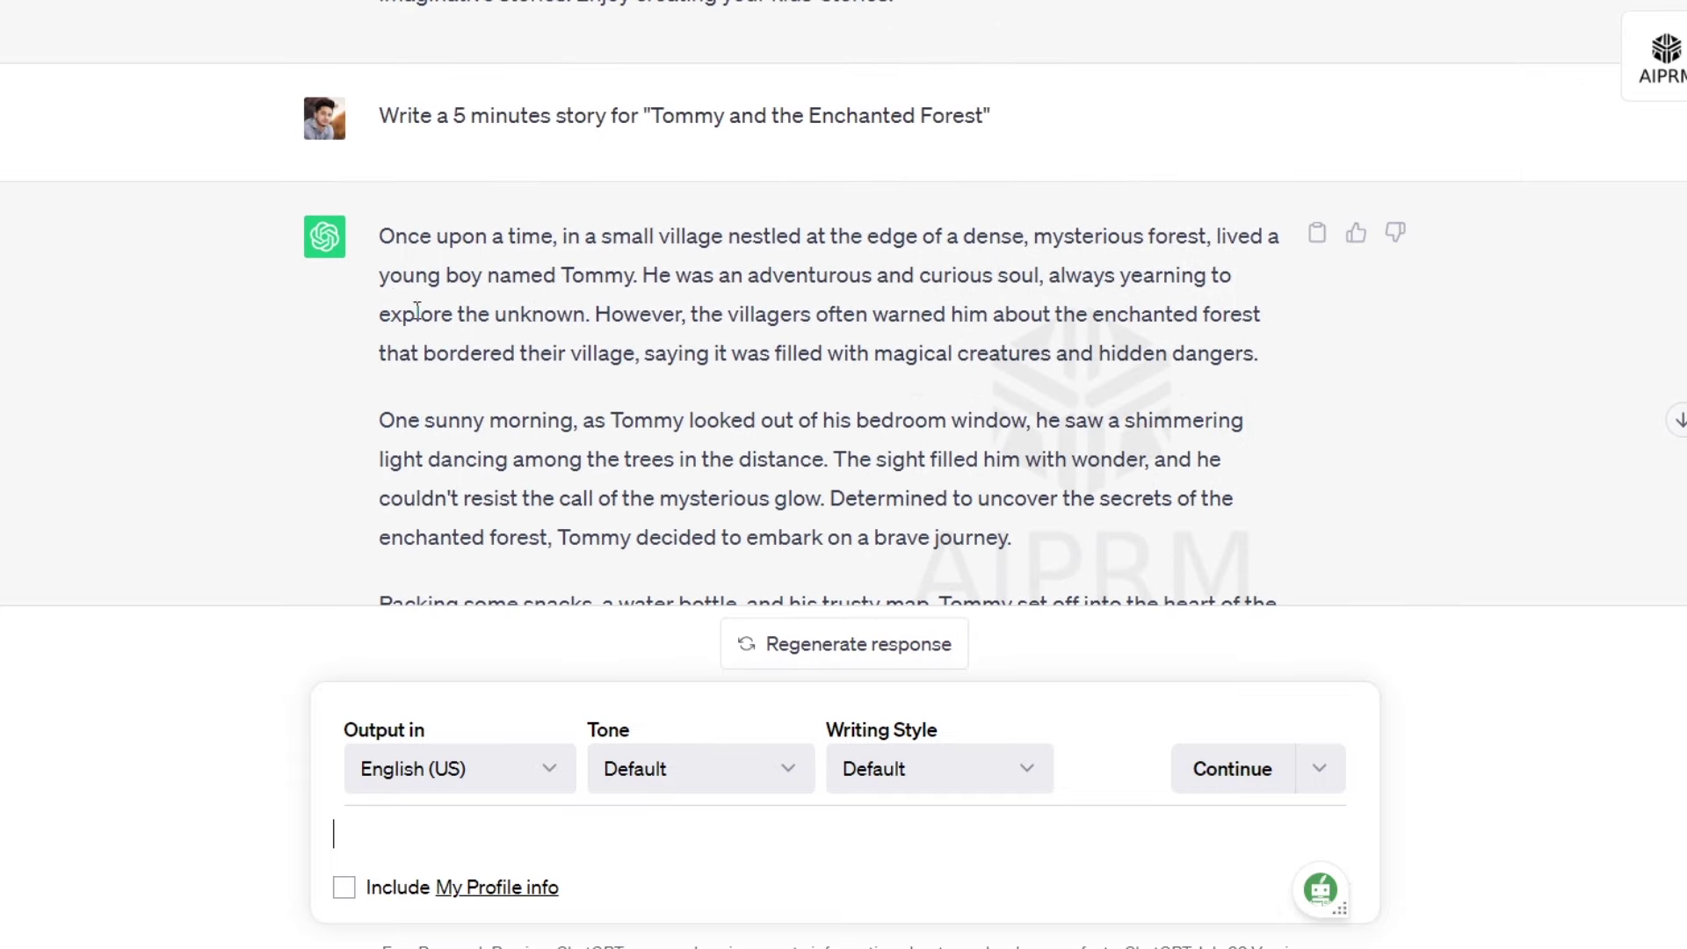
drag(380, 238, 1275, 555)
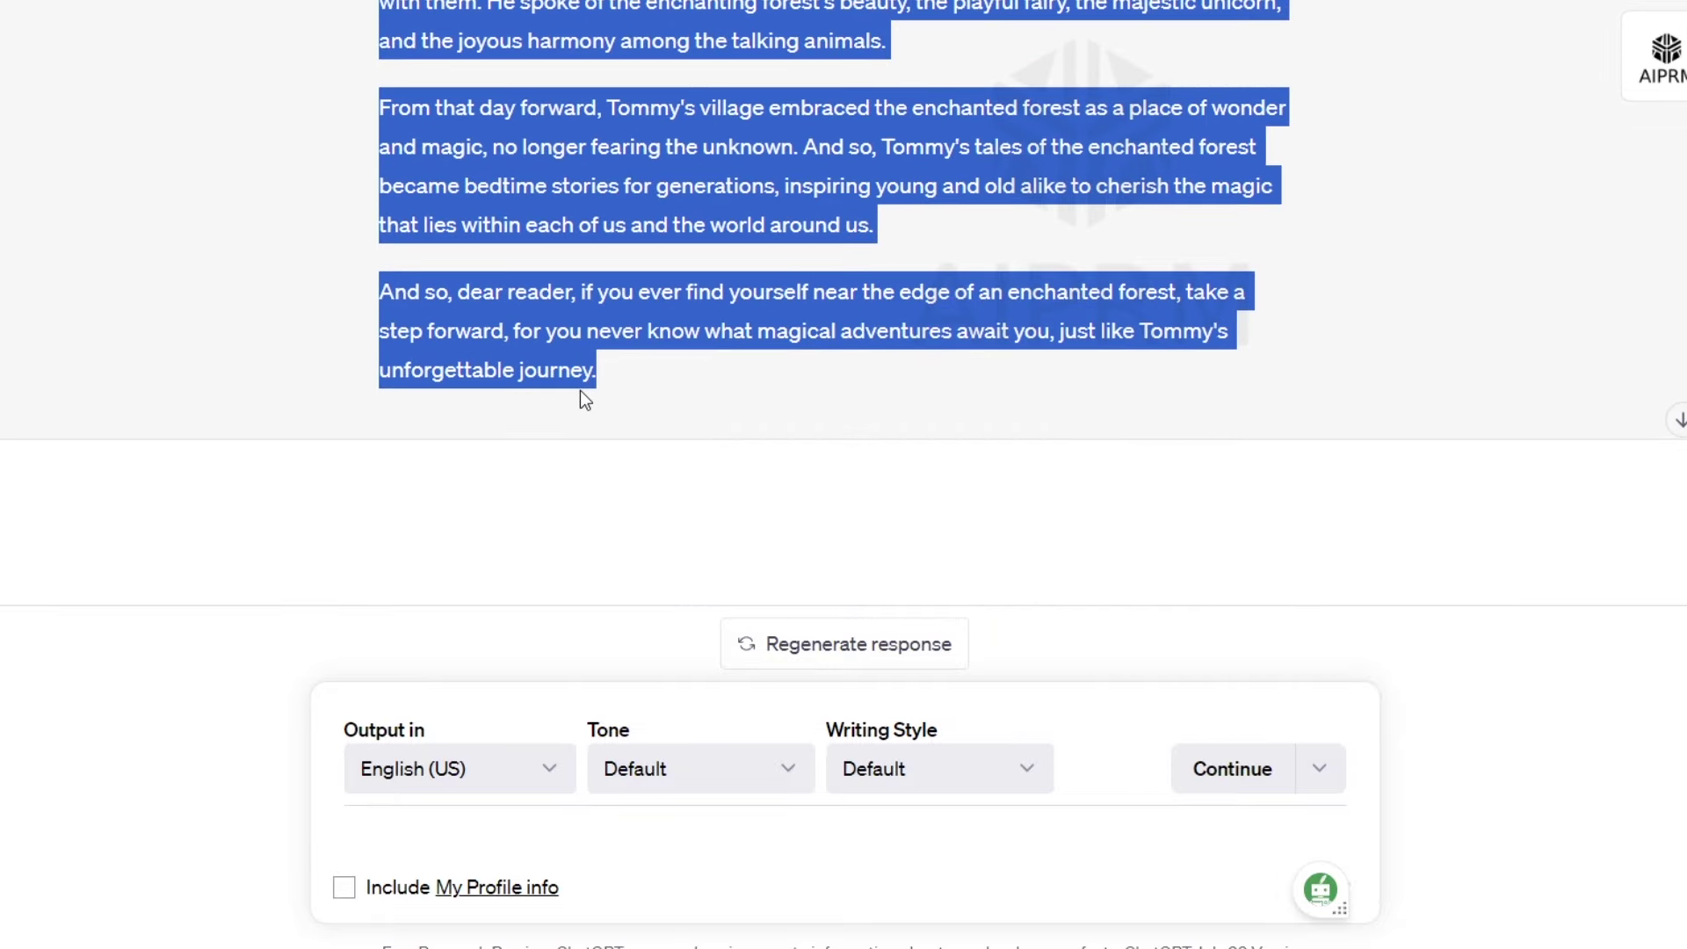
click(604, 410)
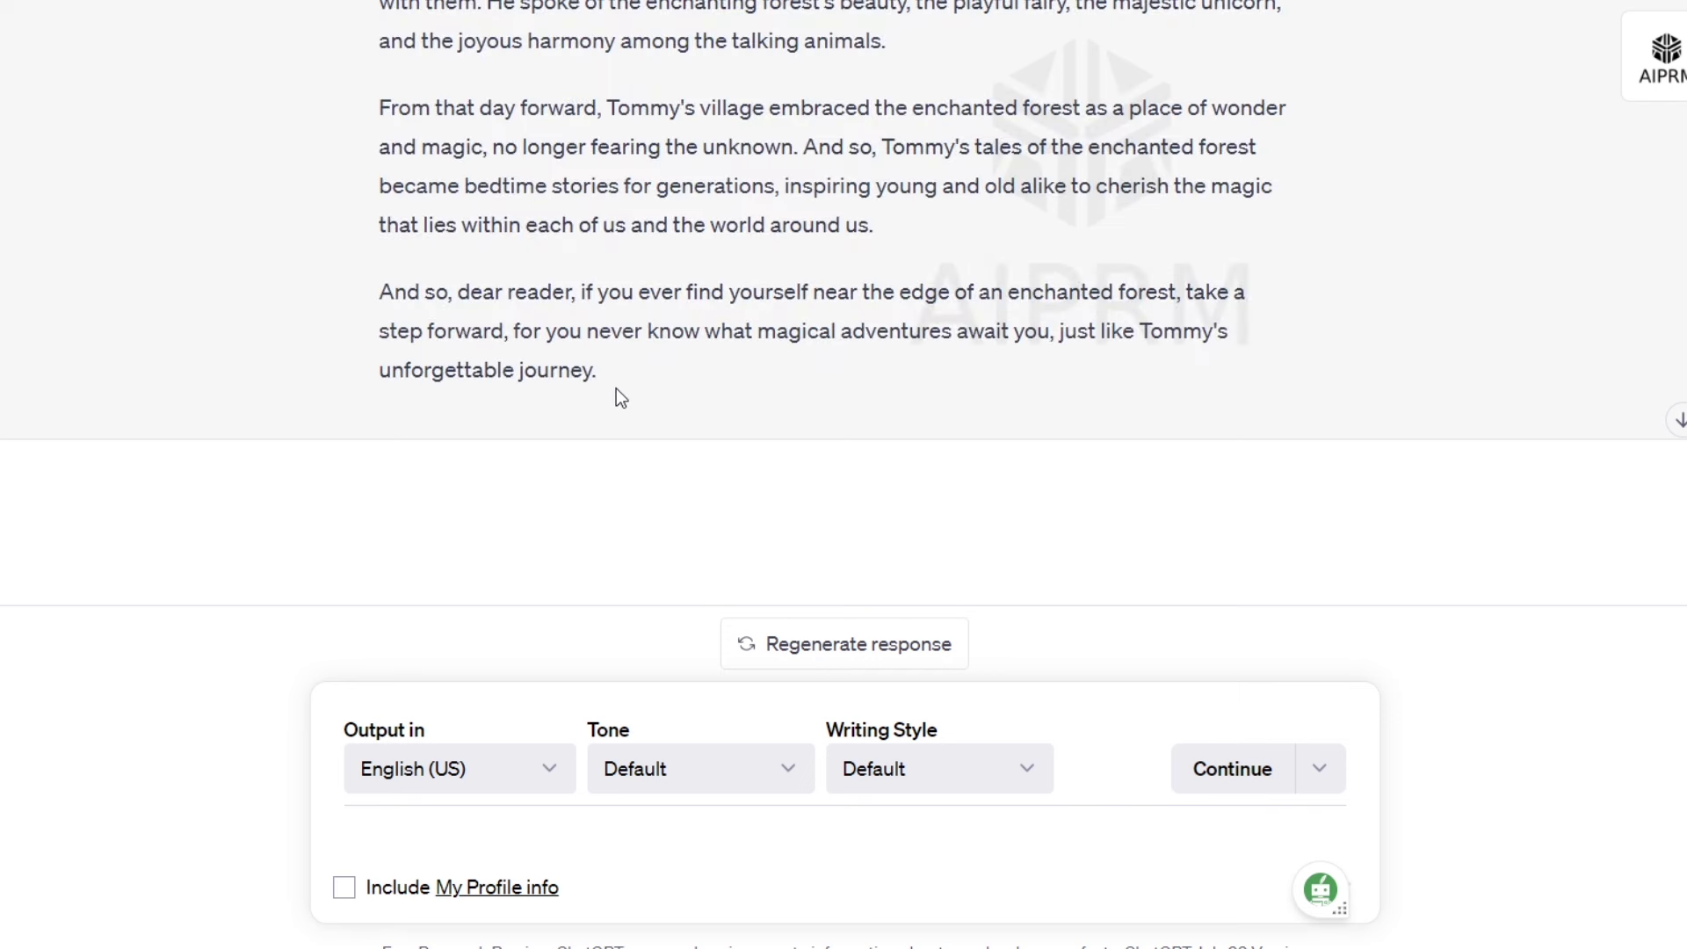
Review the ending of the Tommy story and highlight its closing paragraphs.
scroll(648, 481, up, 2)
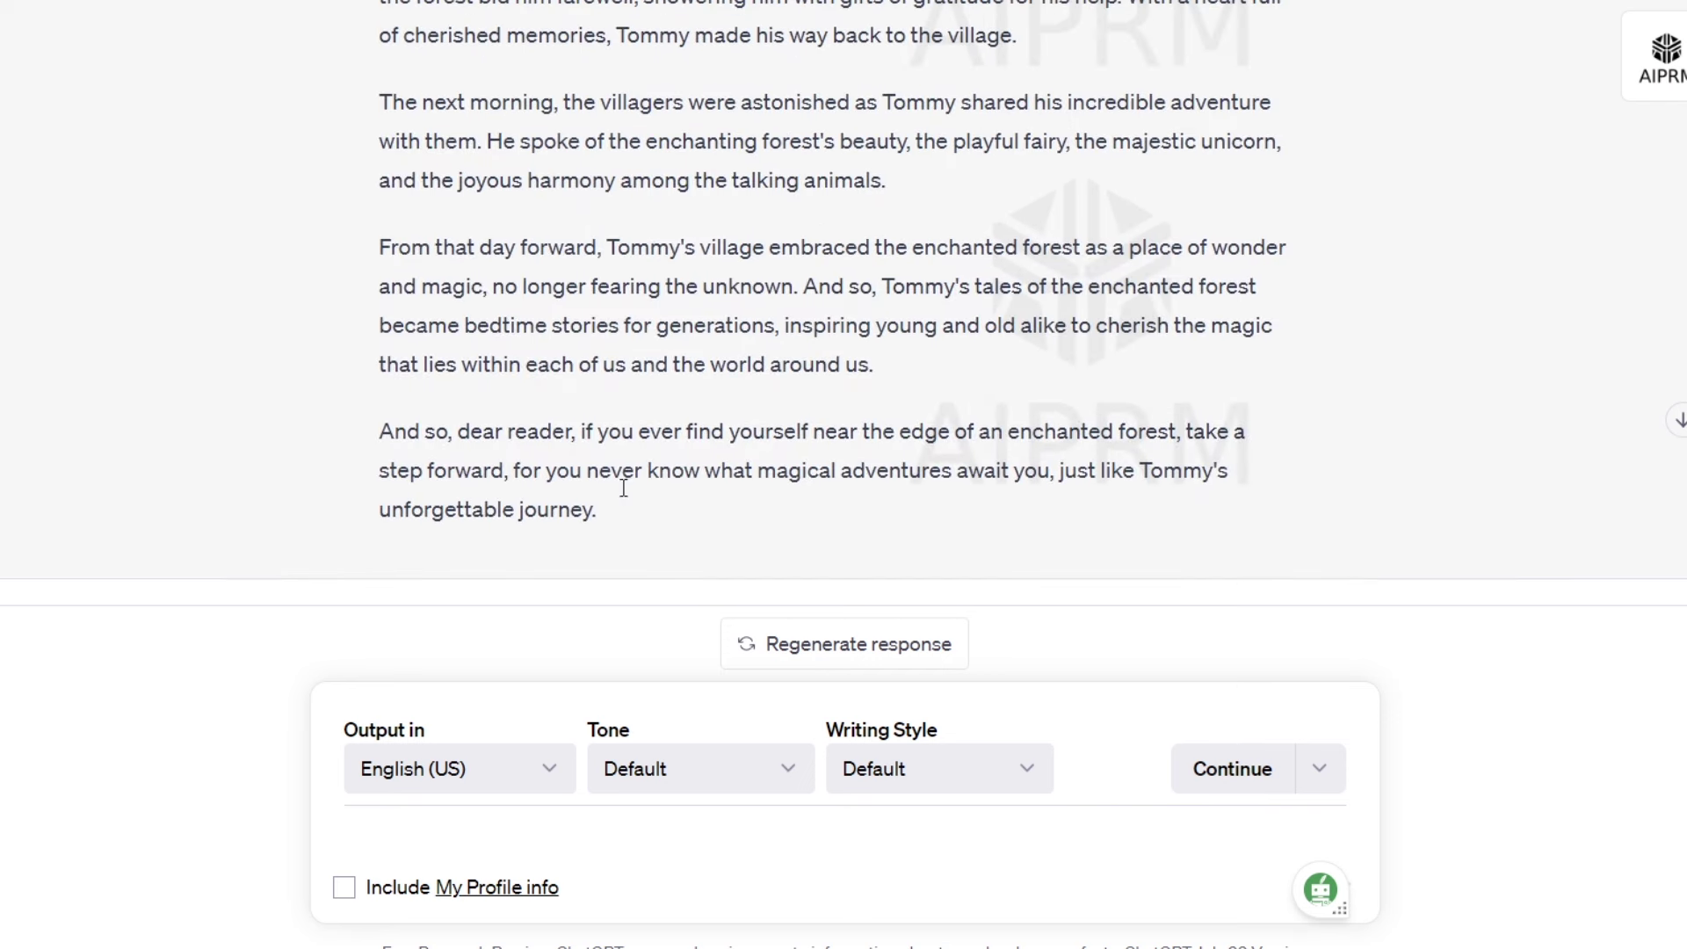
scroll(615, 528, down, 1)
scroll(633, 553, up, 1)
drag(625, 519, 386, 26)
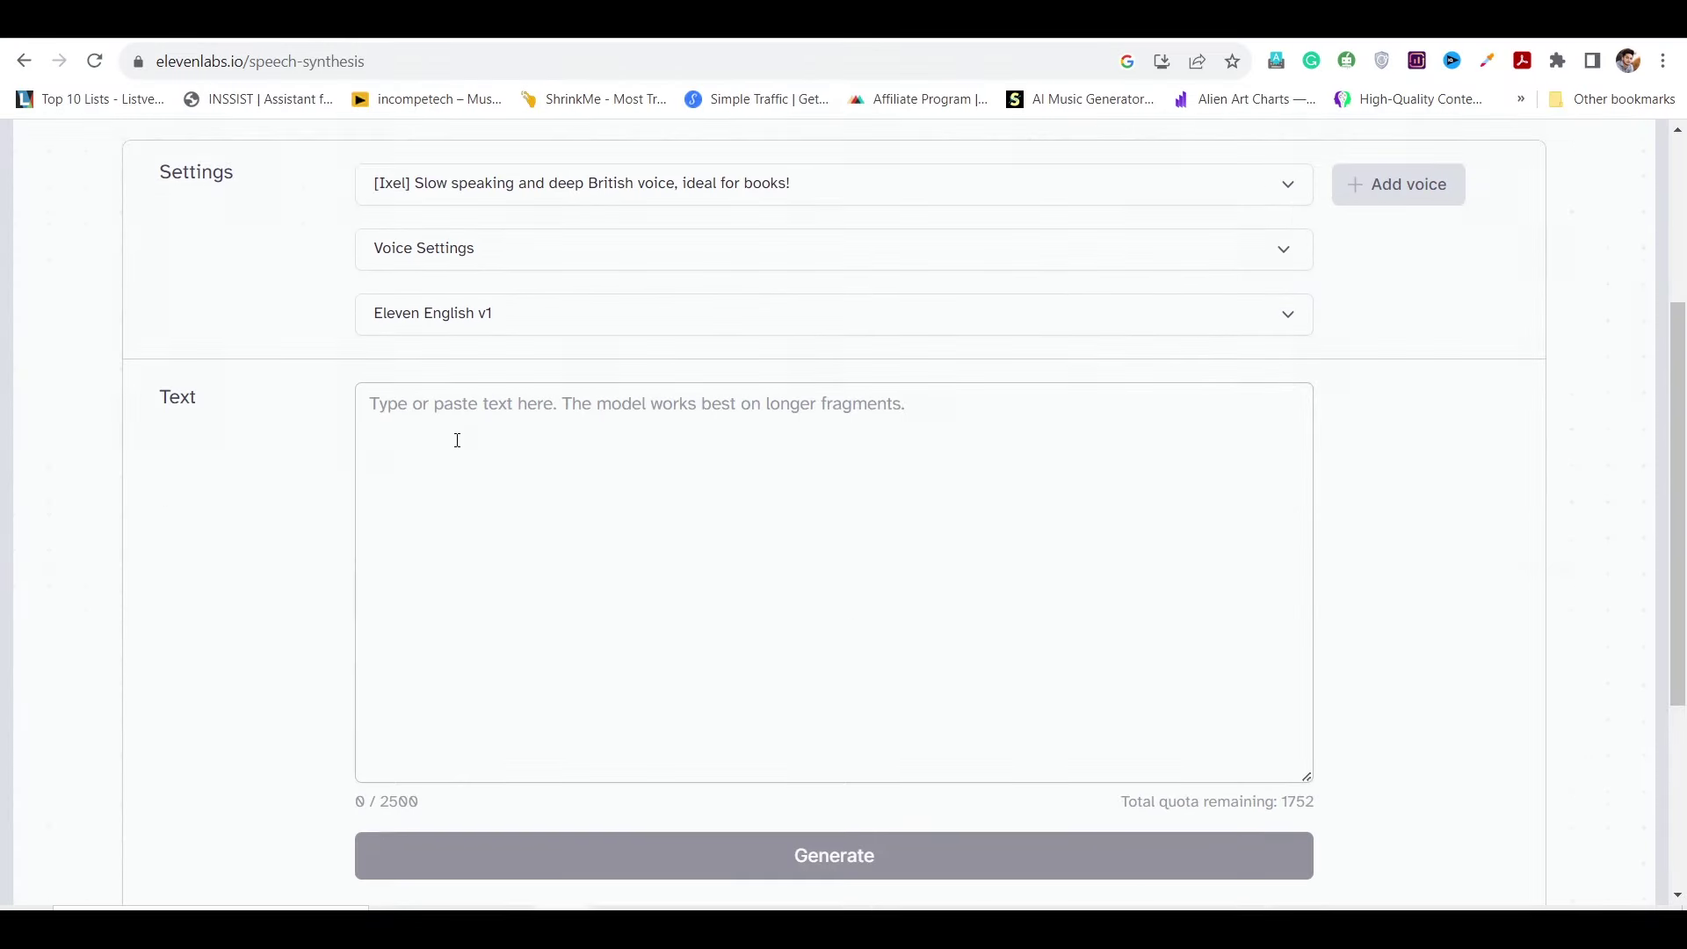
Look over the ElevenLabs speech synthesis page and the yearly Basic plan price on Fliki.
scroll(455, 440, up, 2)
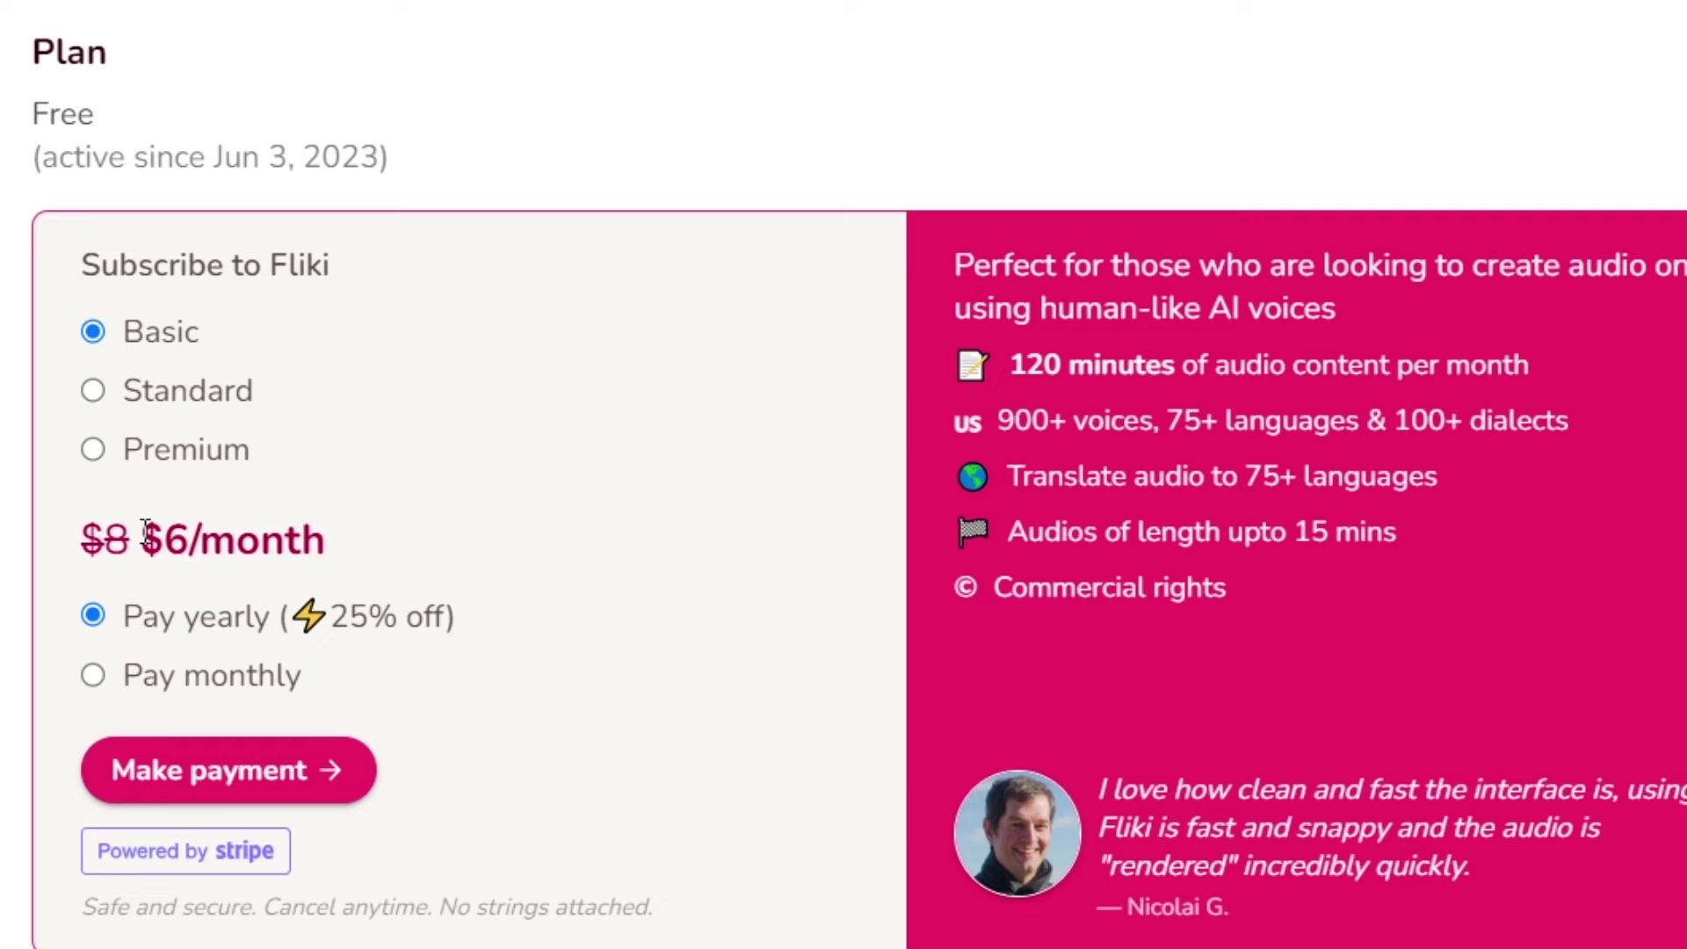
drag(143, 536, 328, 537)
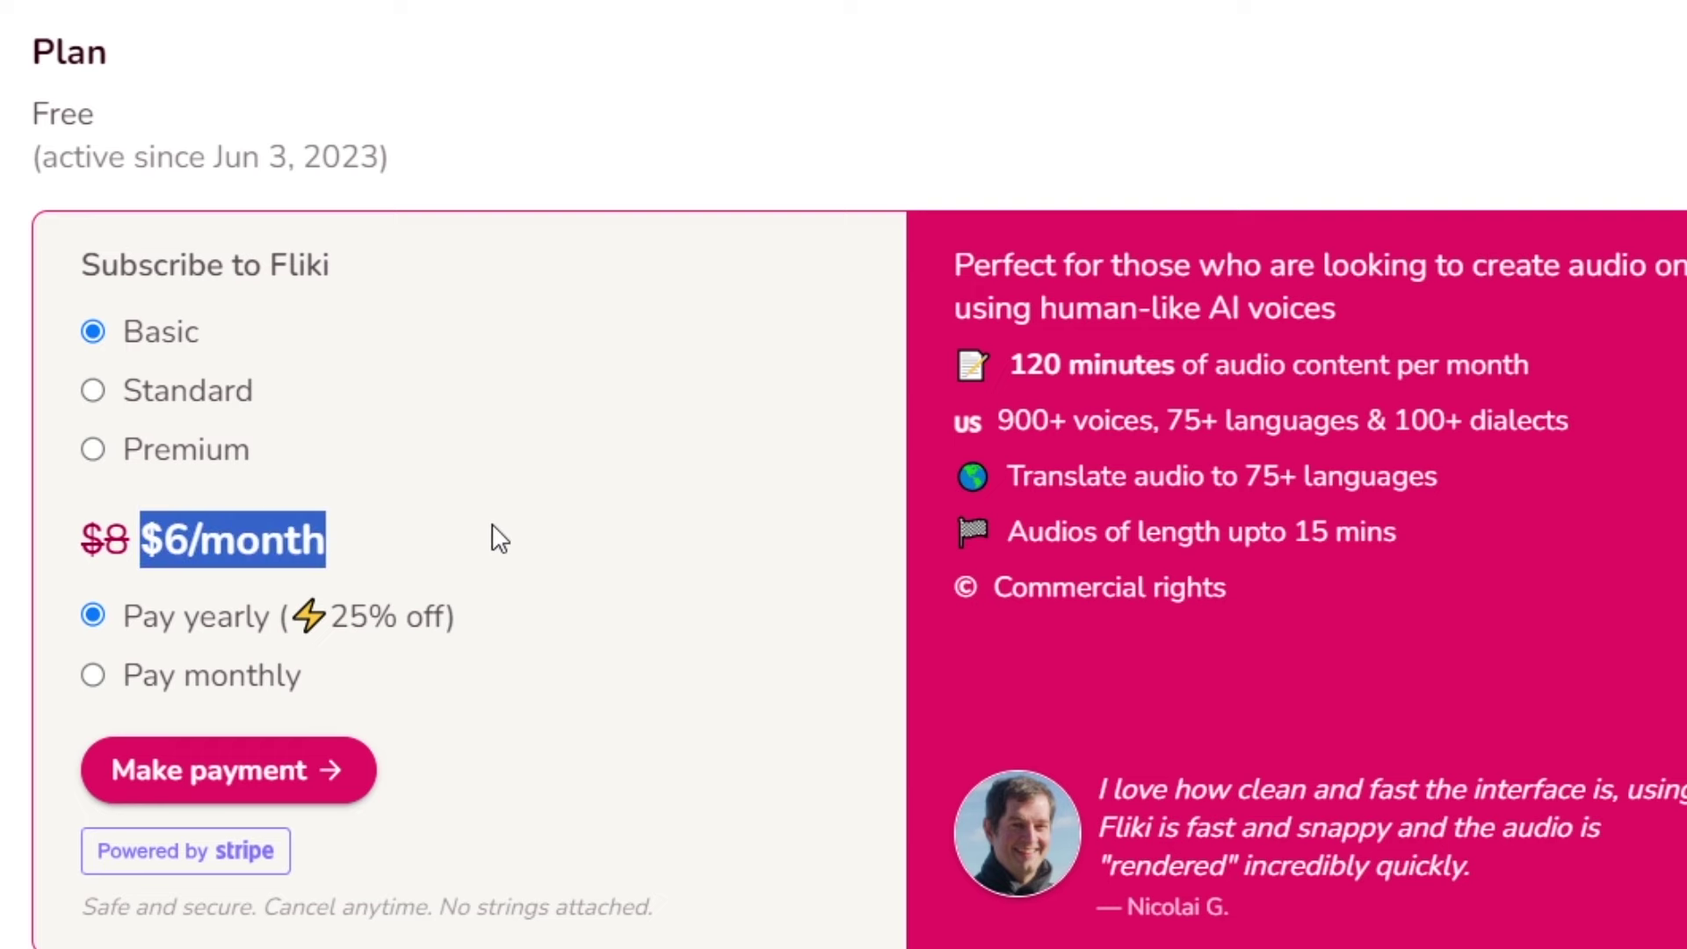
click(606, 547)
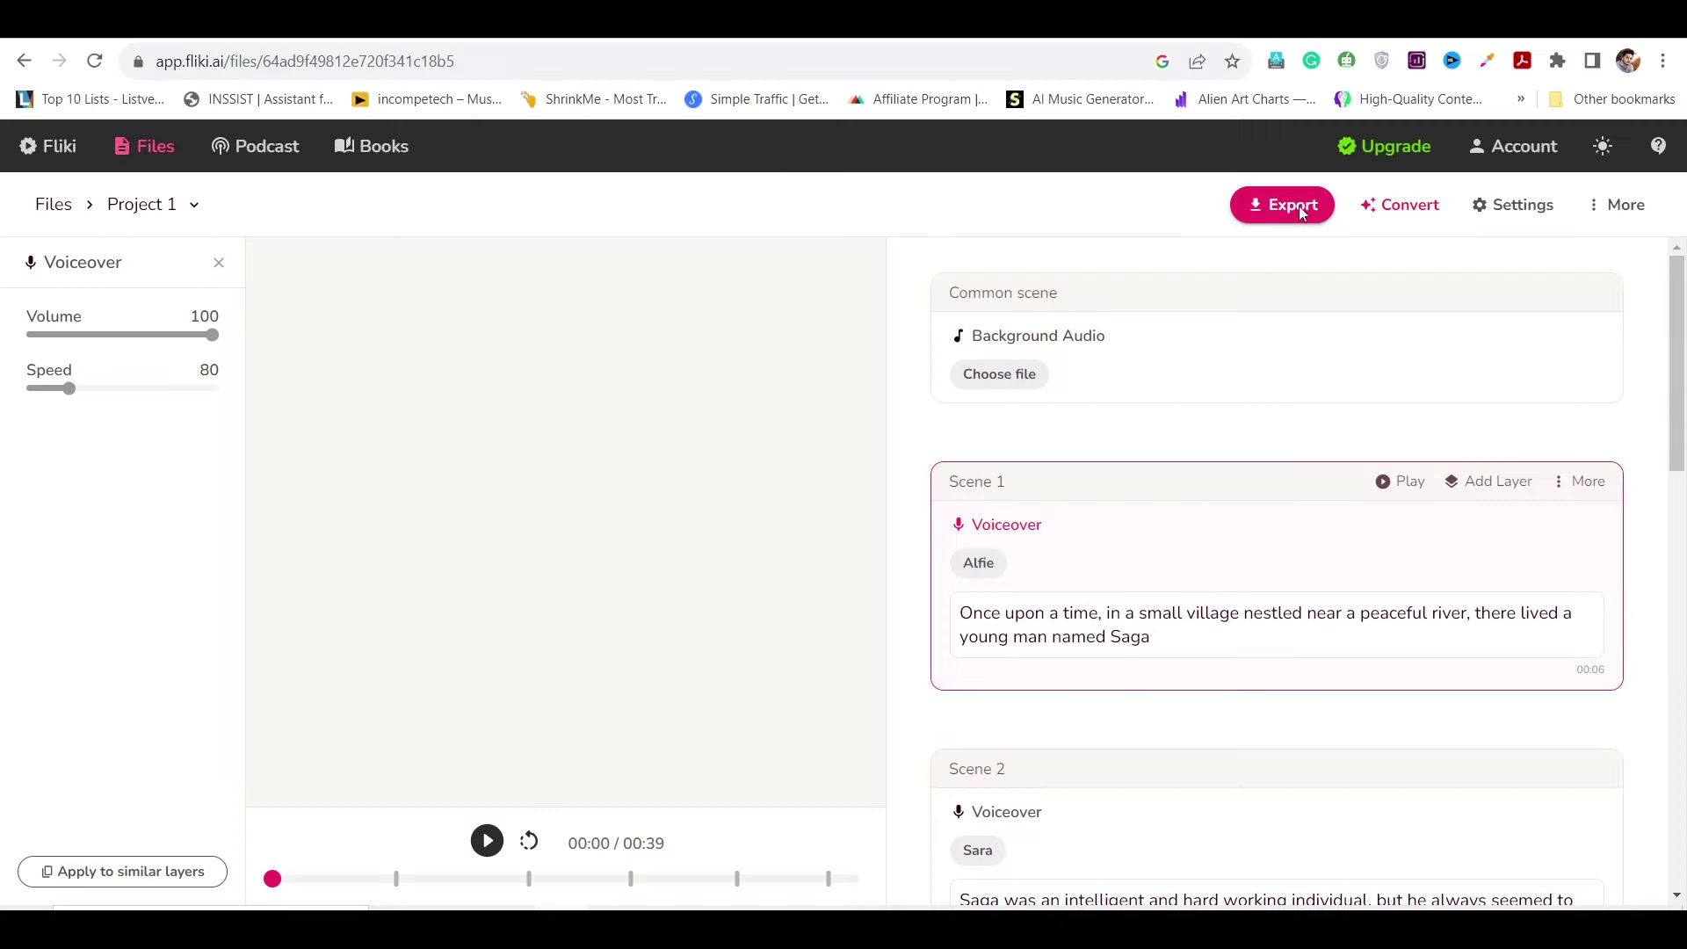
Browse all the voices offered for the Scene 1 voiceover in Fliki, preview Joe, and leave the voice selection.
click(975, 567)
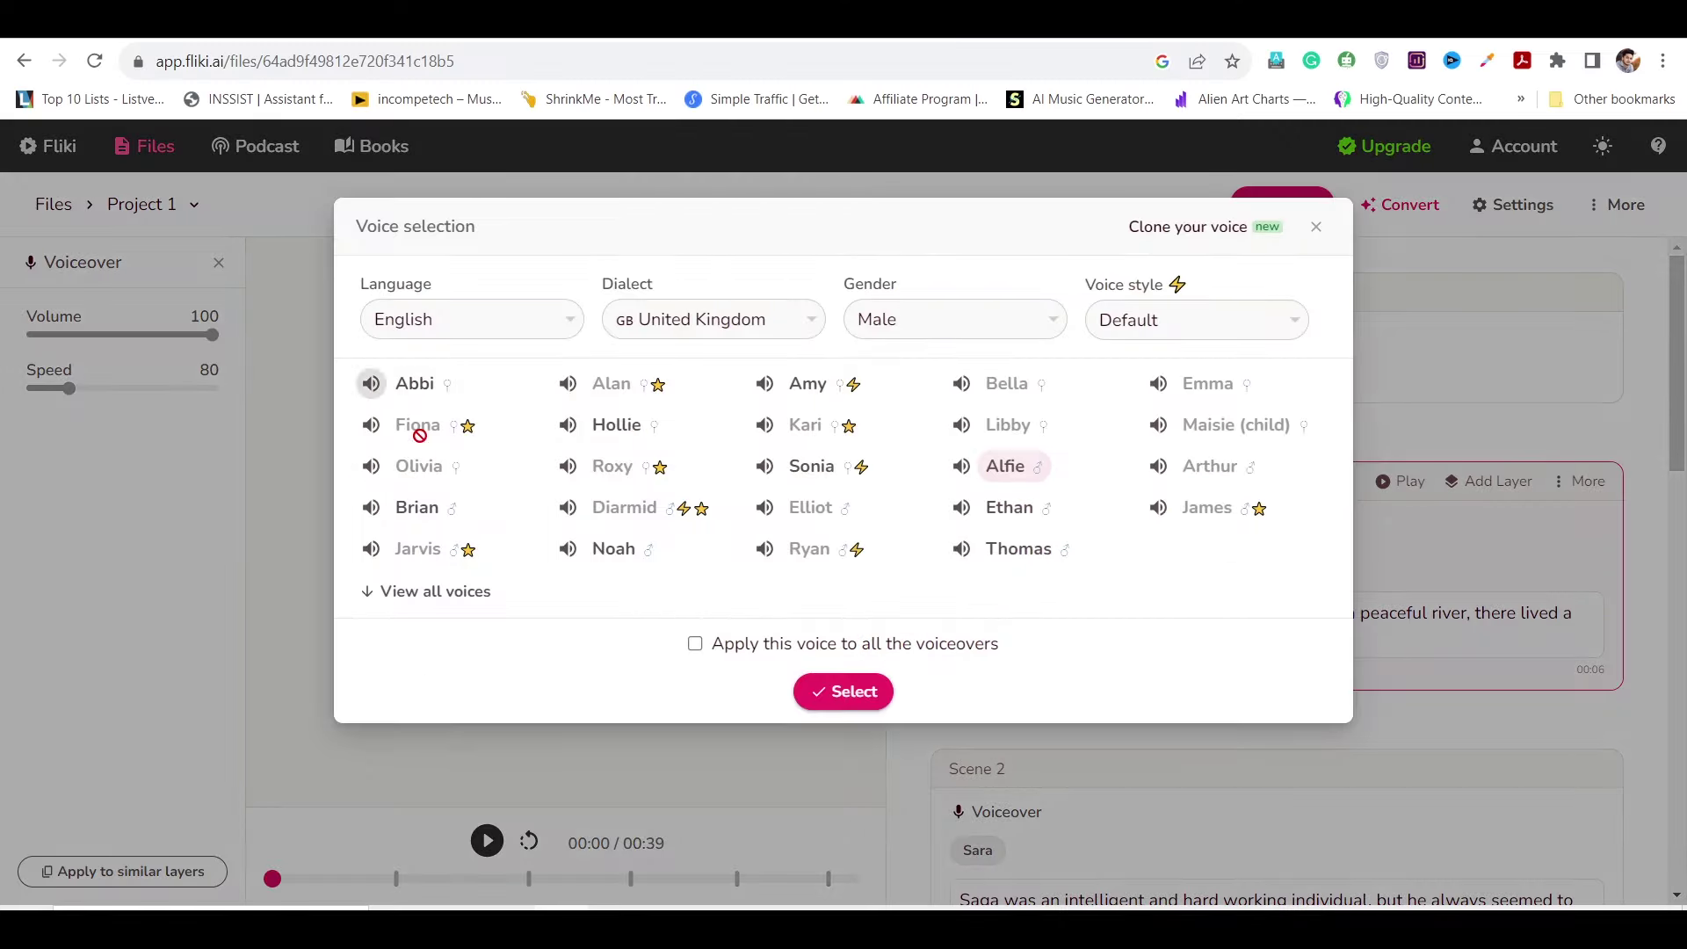
click(431, 590)
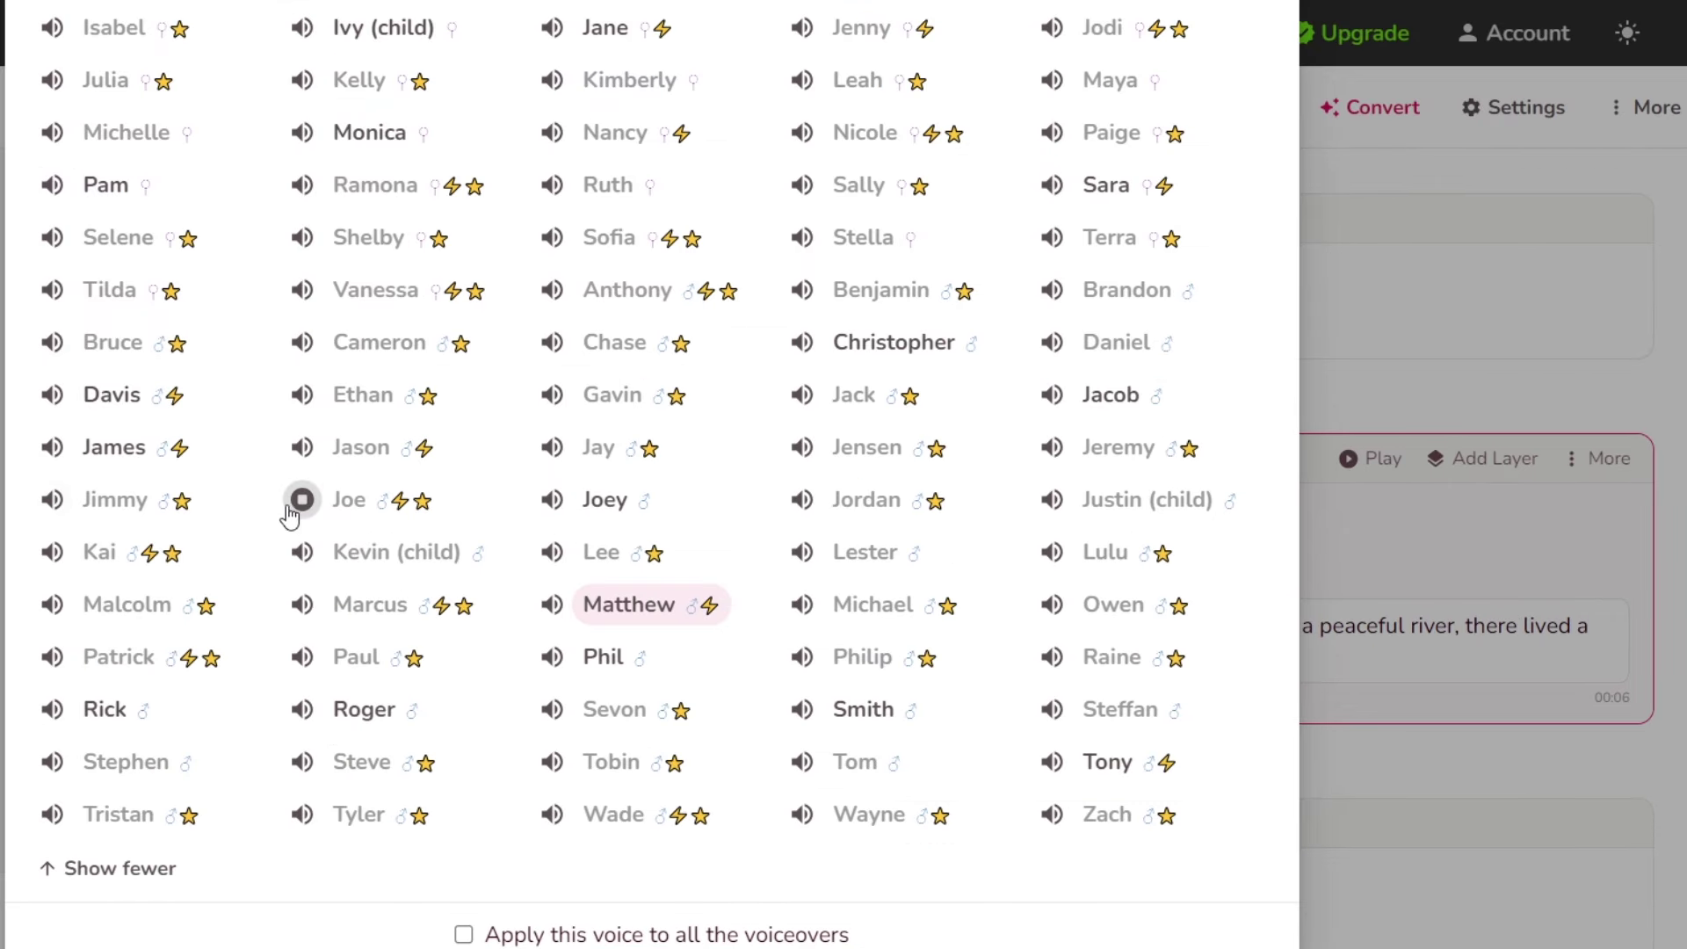
scroll(356, 650, up, 2)
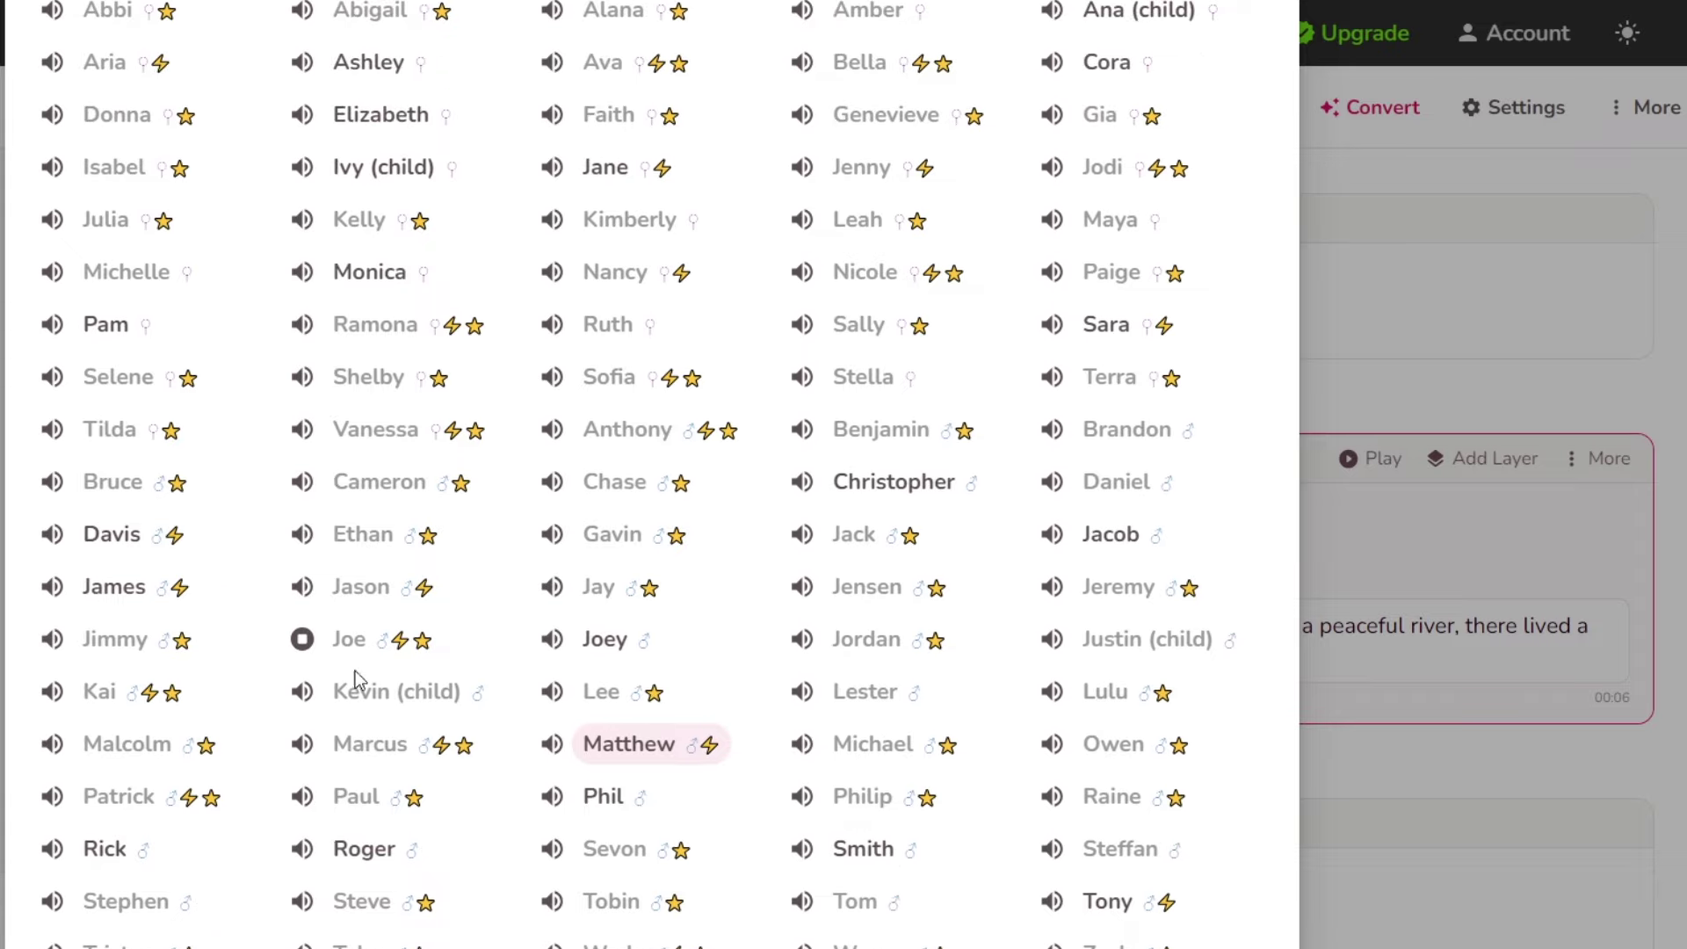
click(302, 639)
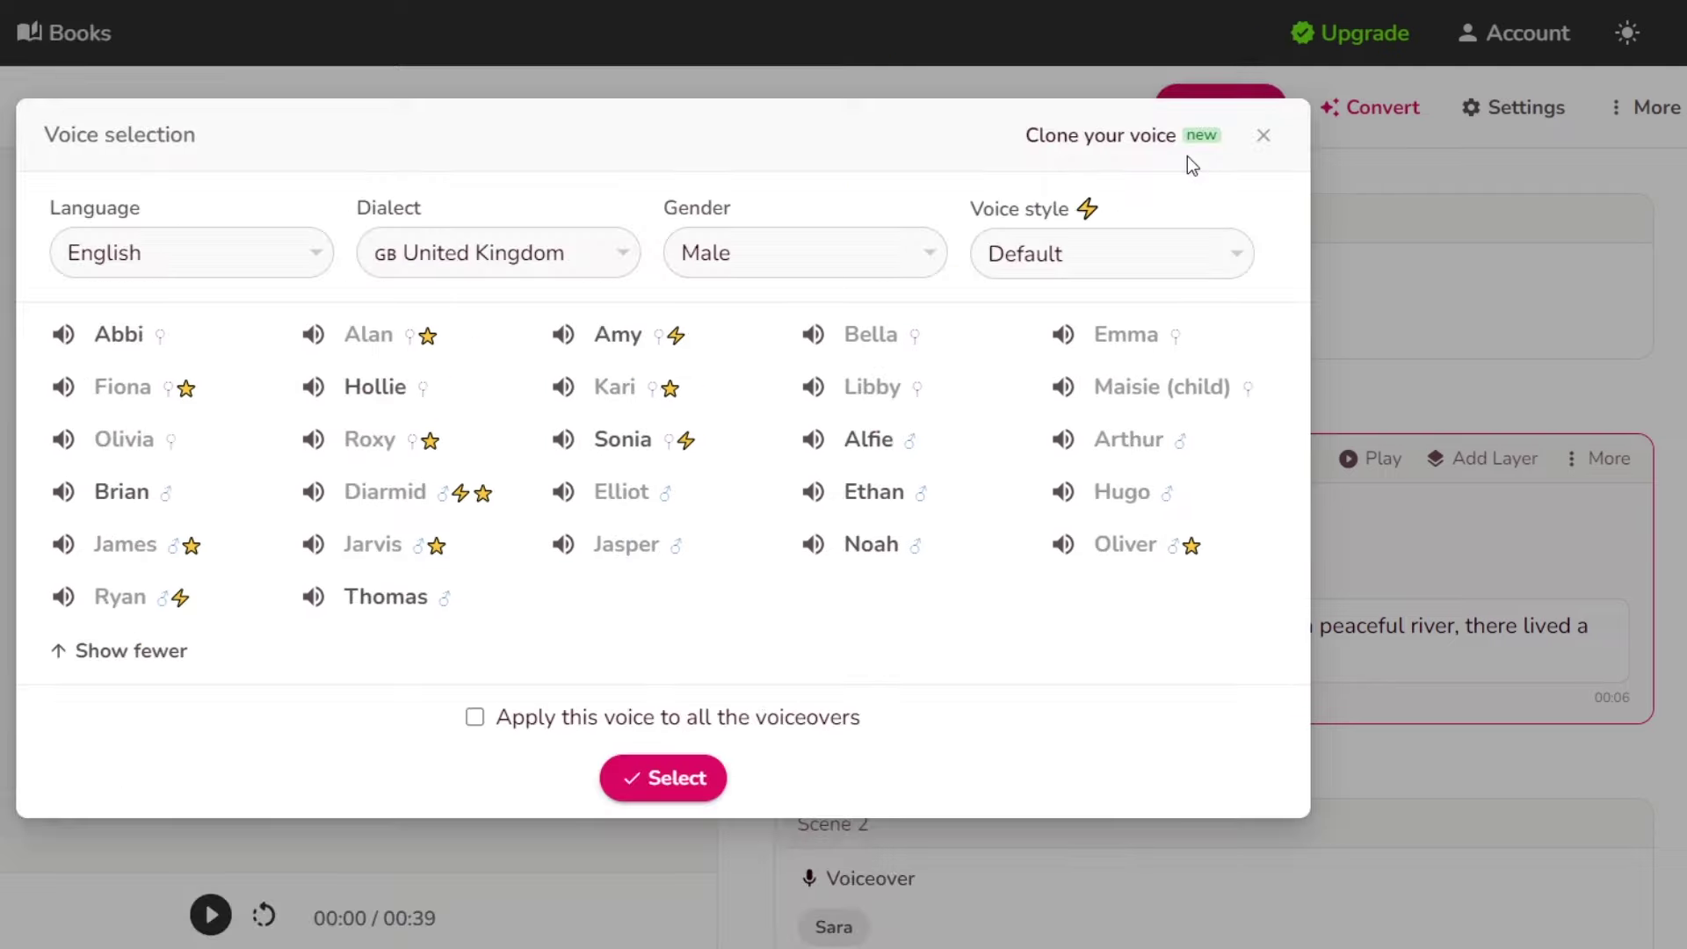
click(1263, 136)
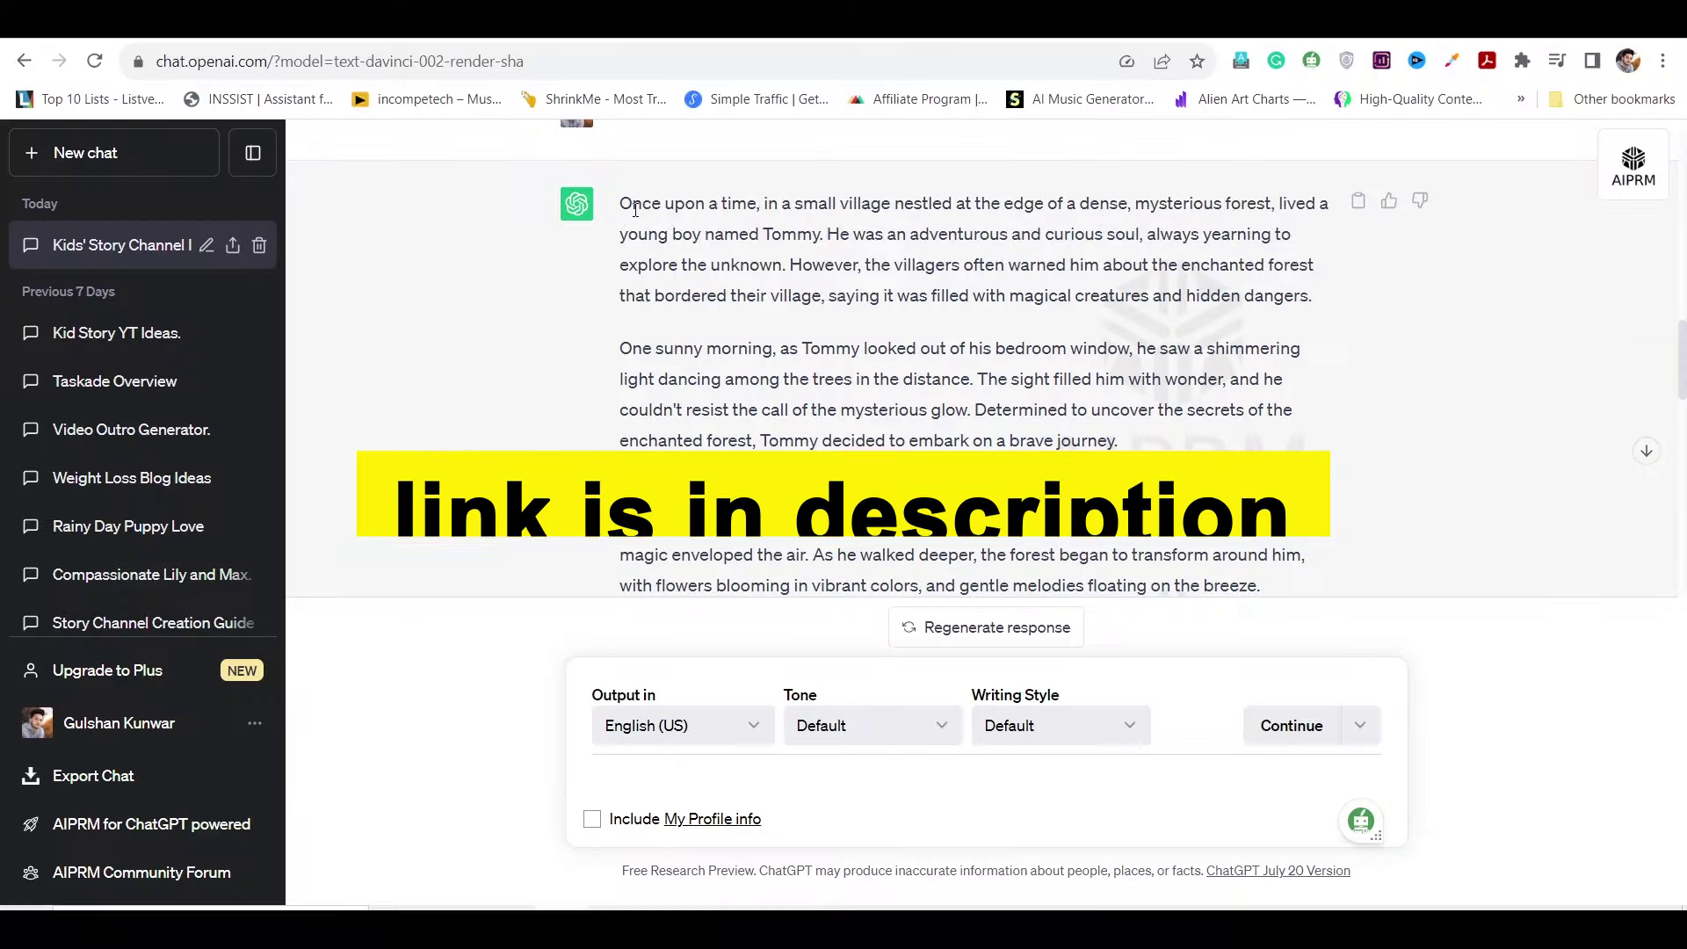
Copy the first two paragraphs of the Tommy story from ChatGPT into the ElevenLabs speech synthesis text.
drag(620, 203, 1151, 446)
key(ctrl+c)
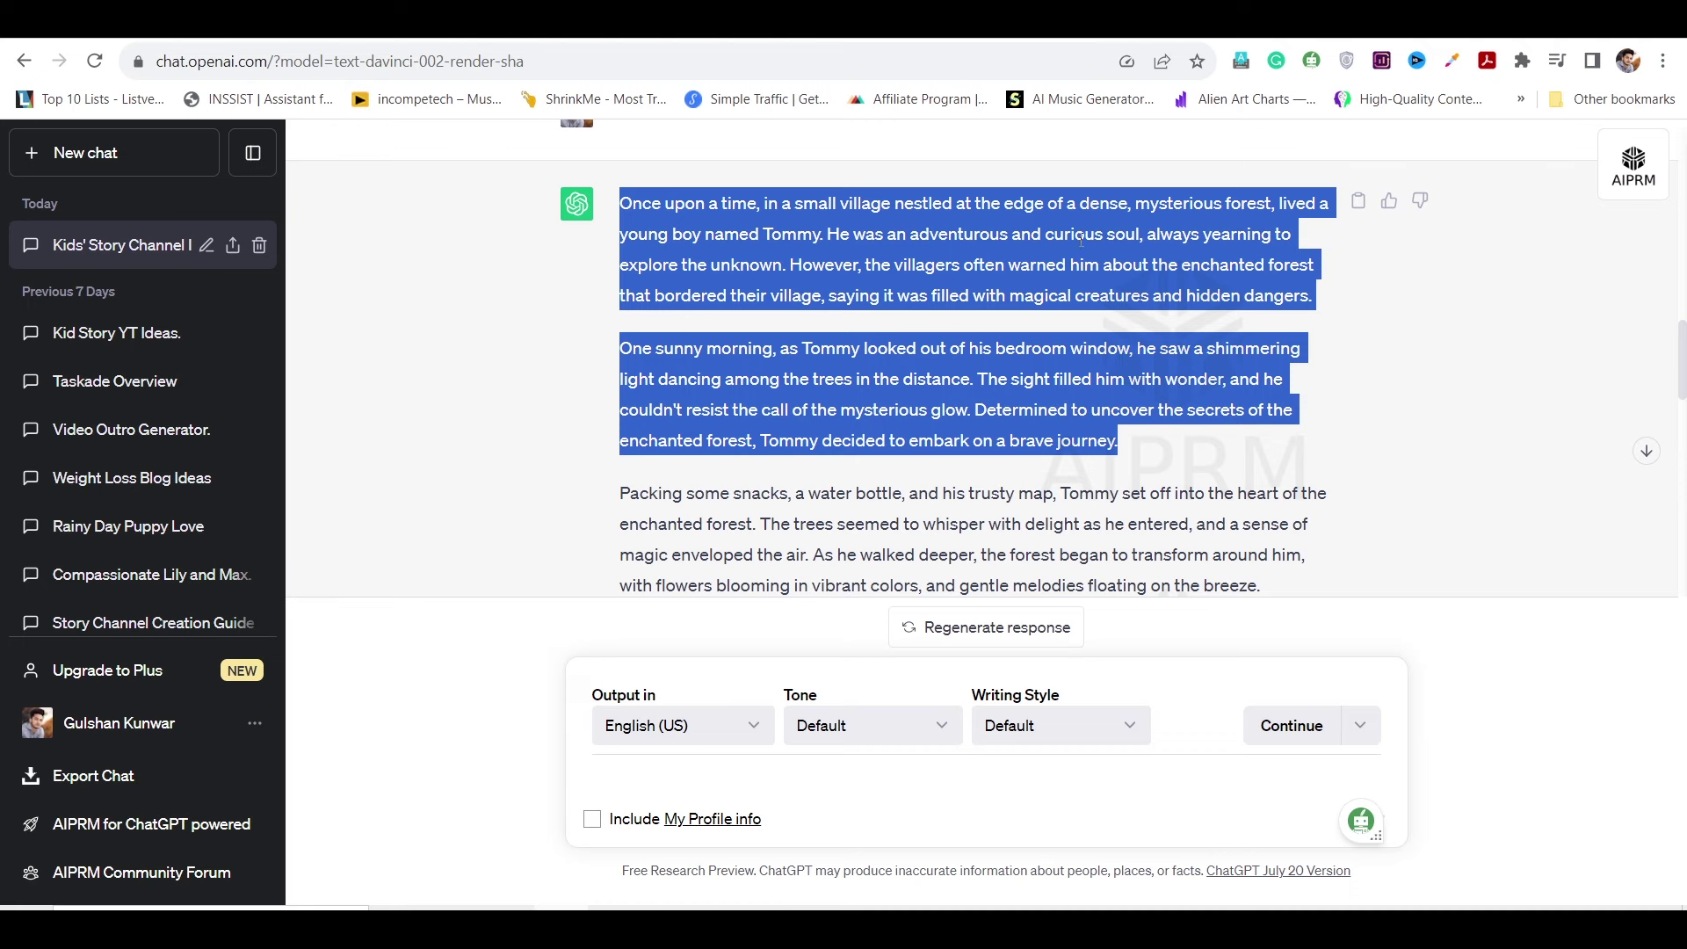
click(1065, 40)
key(ctrl+v)
scroll(282, 539, up, 3)
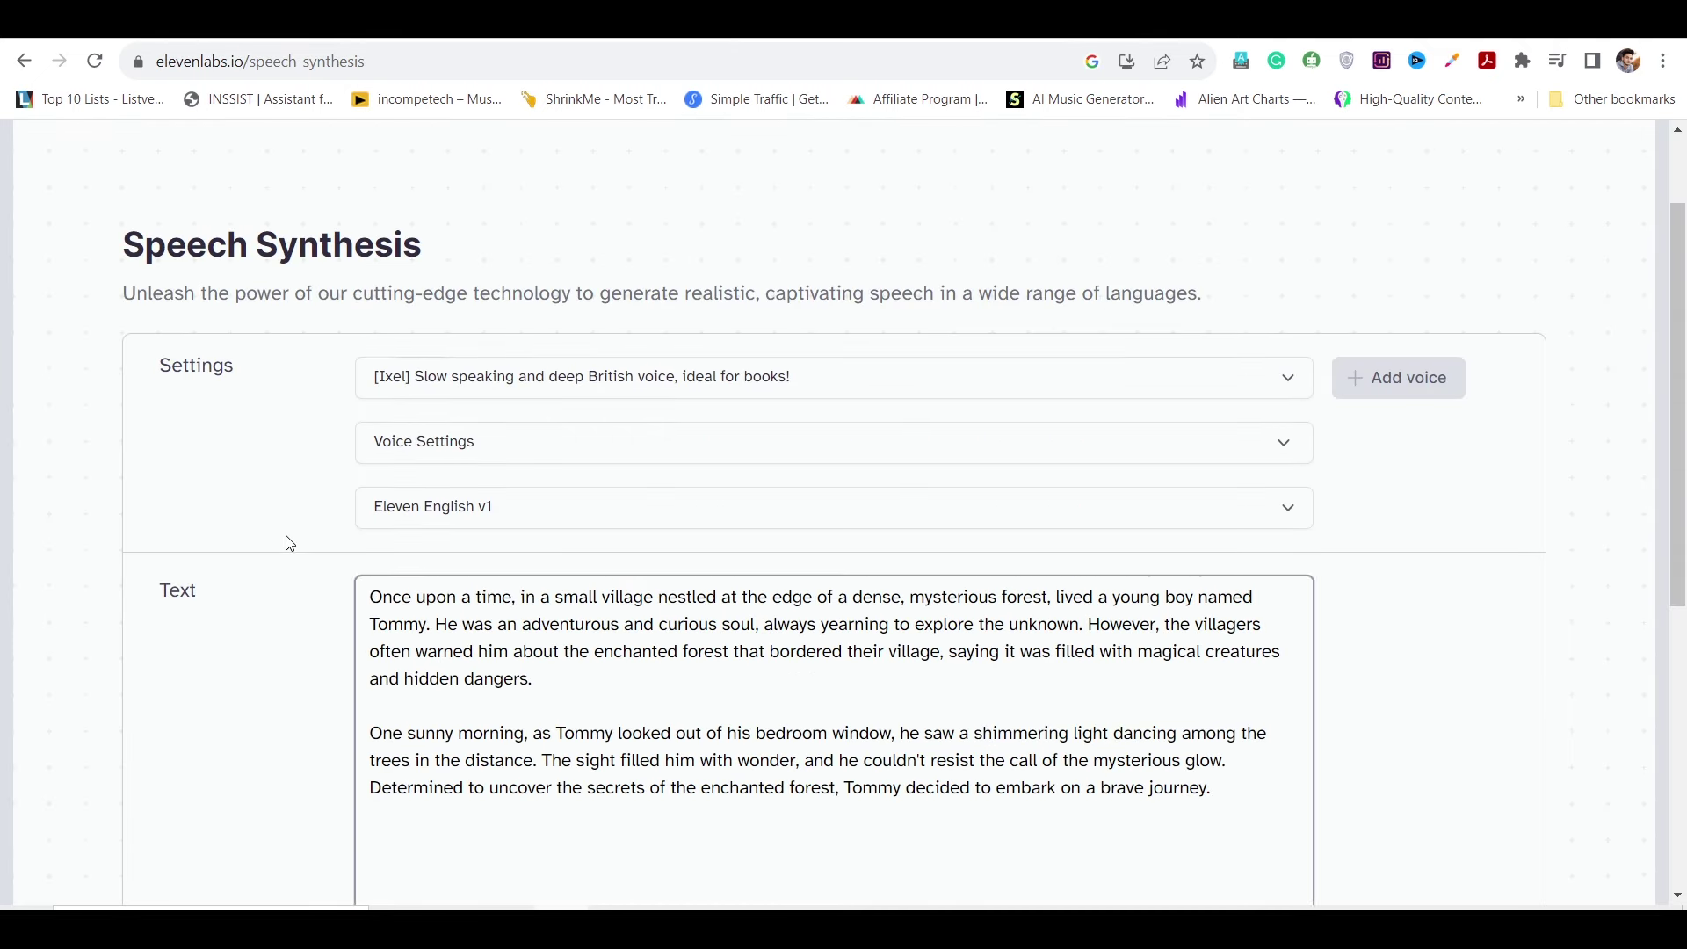
Choose the Sir Paddington British narrator voice for children's stories.
click(464, 390)
click(625, 458)
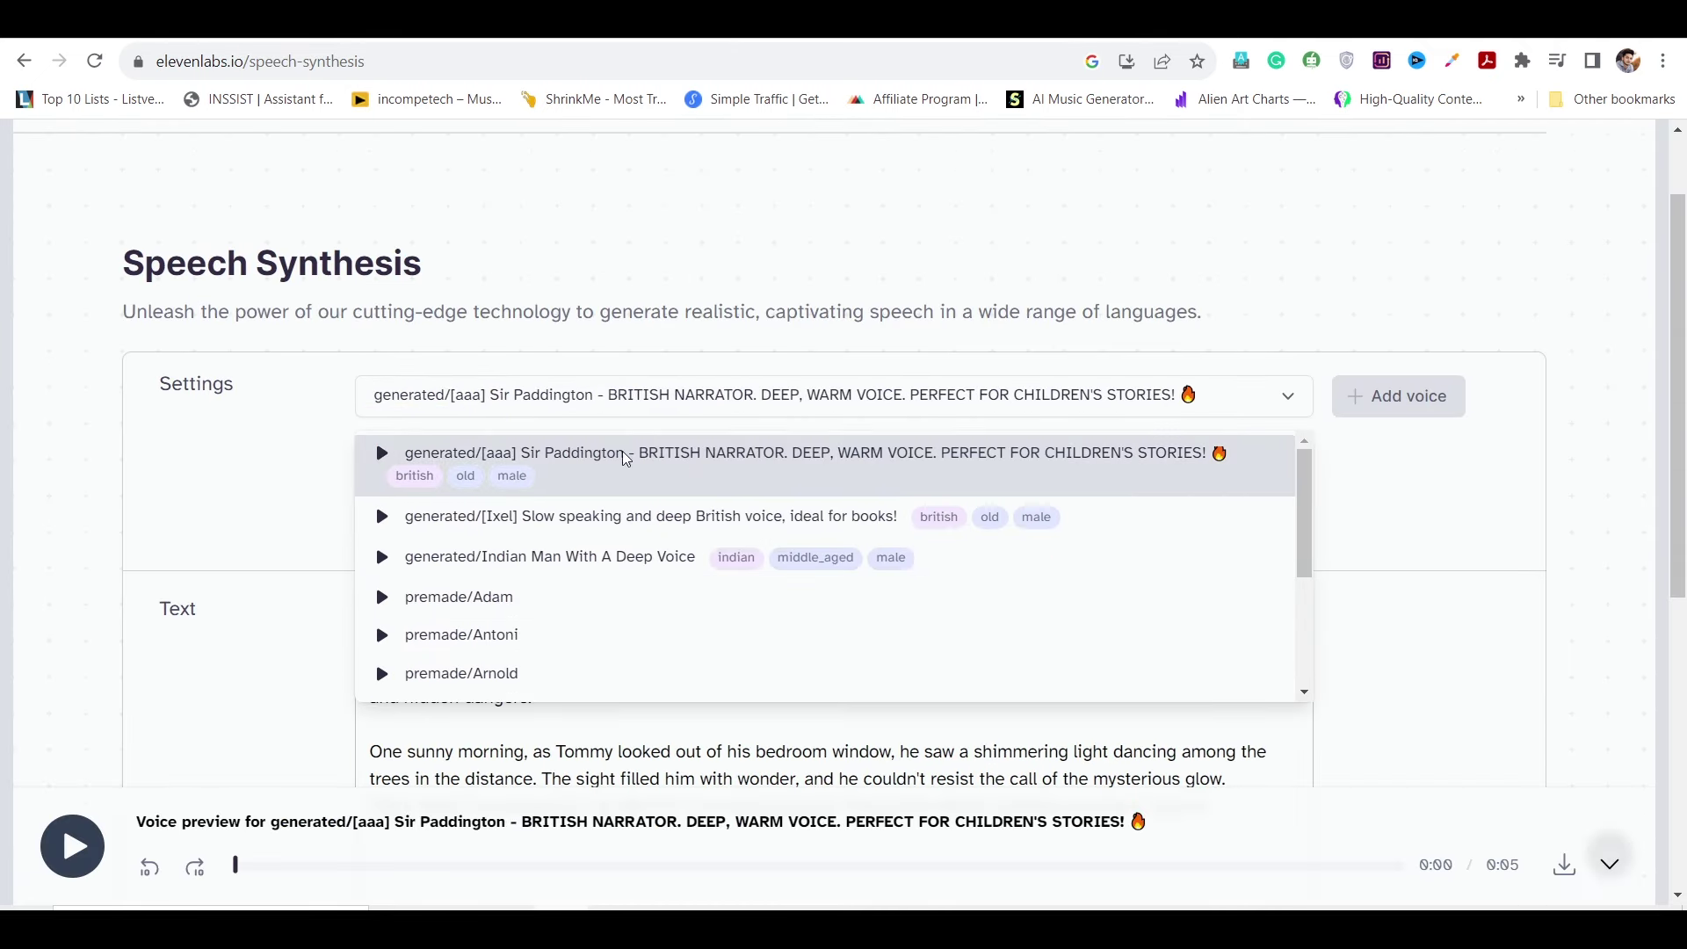
click(801, 459)
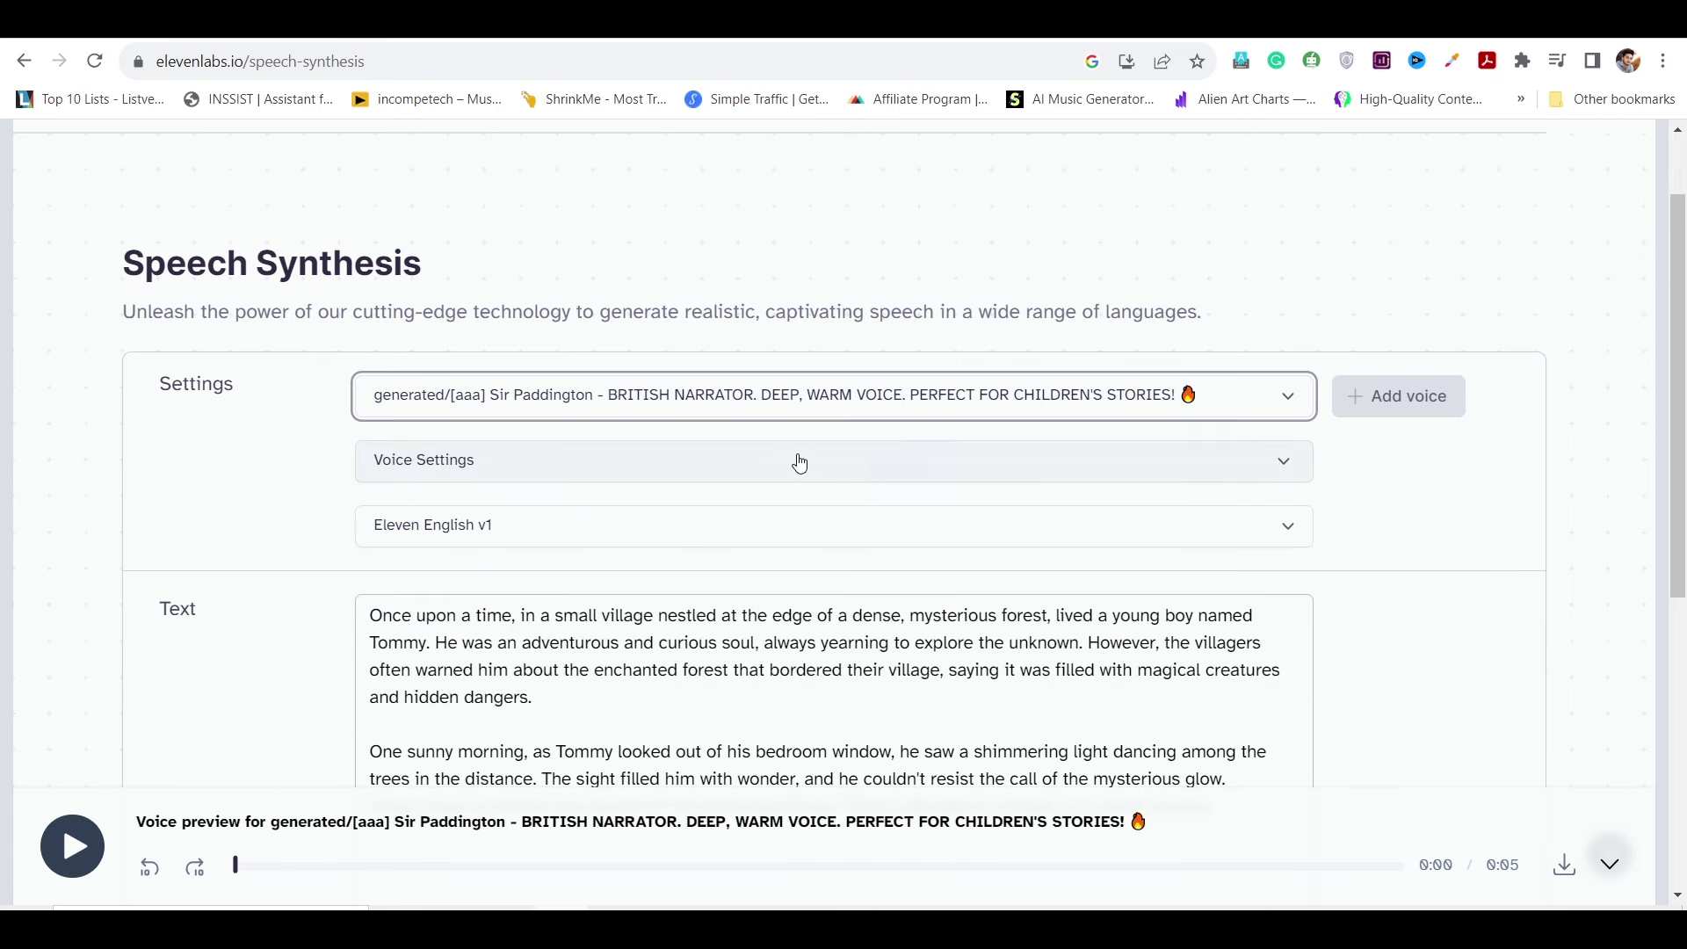
Adjust the voice's Clarity + Similarity Enhancement and raise its Stability slightly above the midpoint.
scroll(331, 501, down, 5)
scroll(332, 501, up, 3)
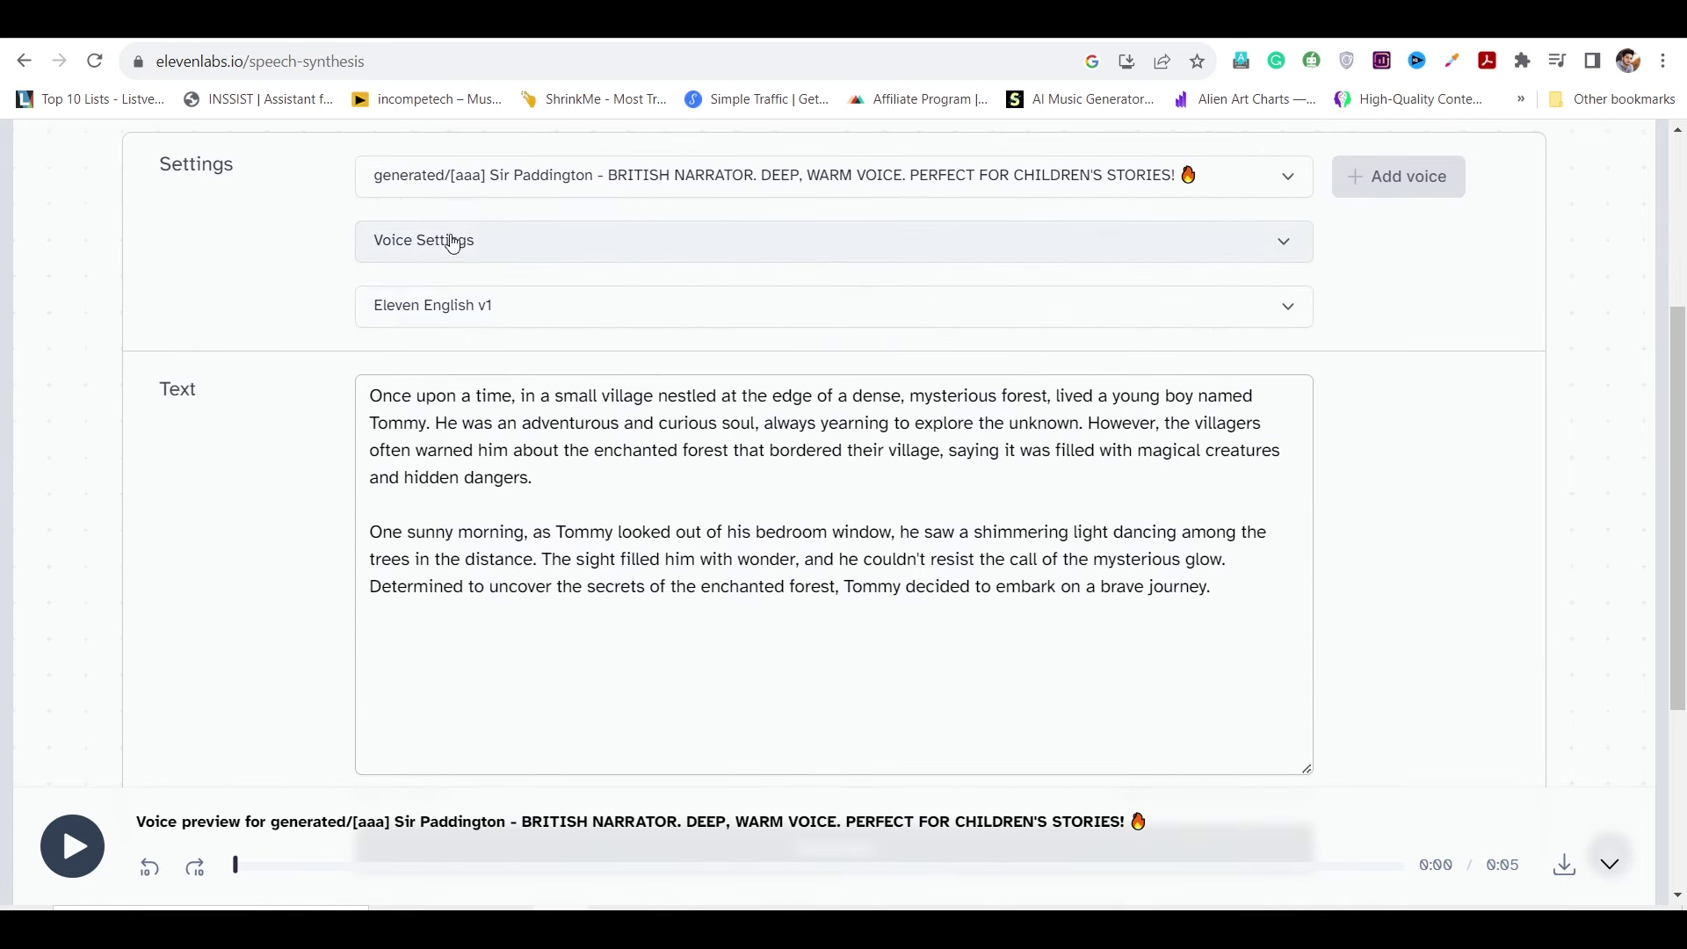
click(452, 237)
drag(1064, 389, 1105, 400)
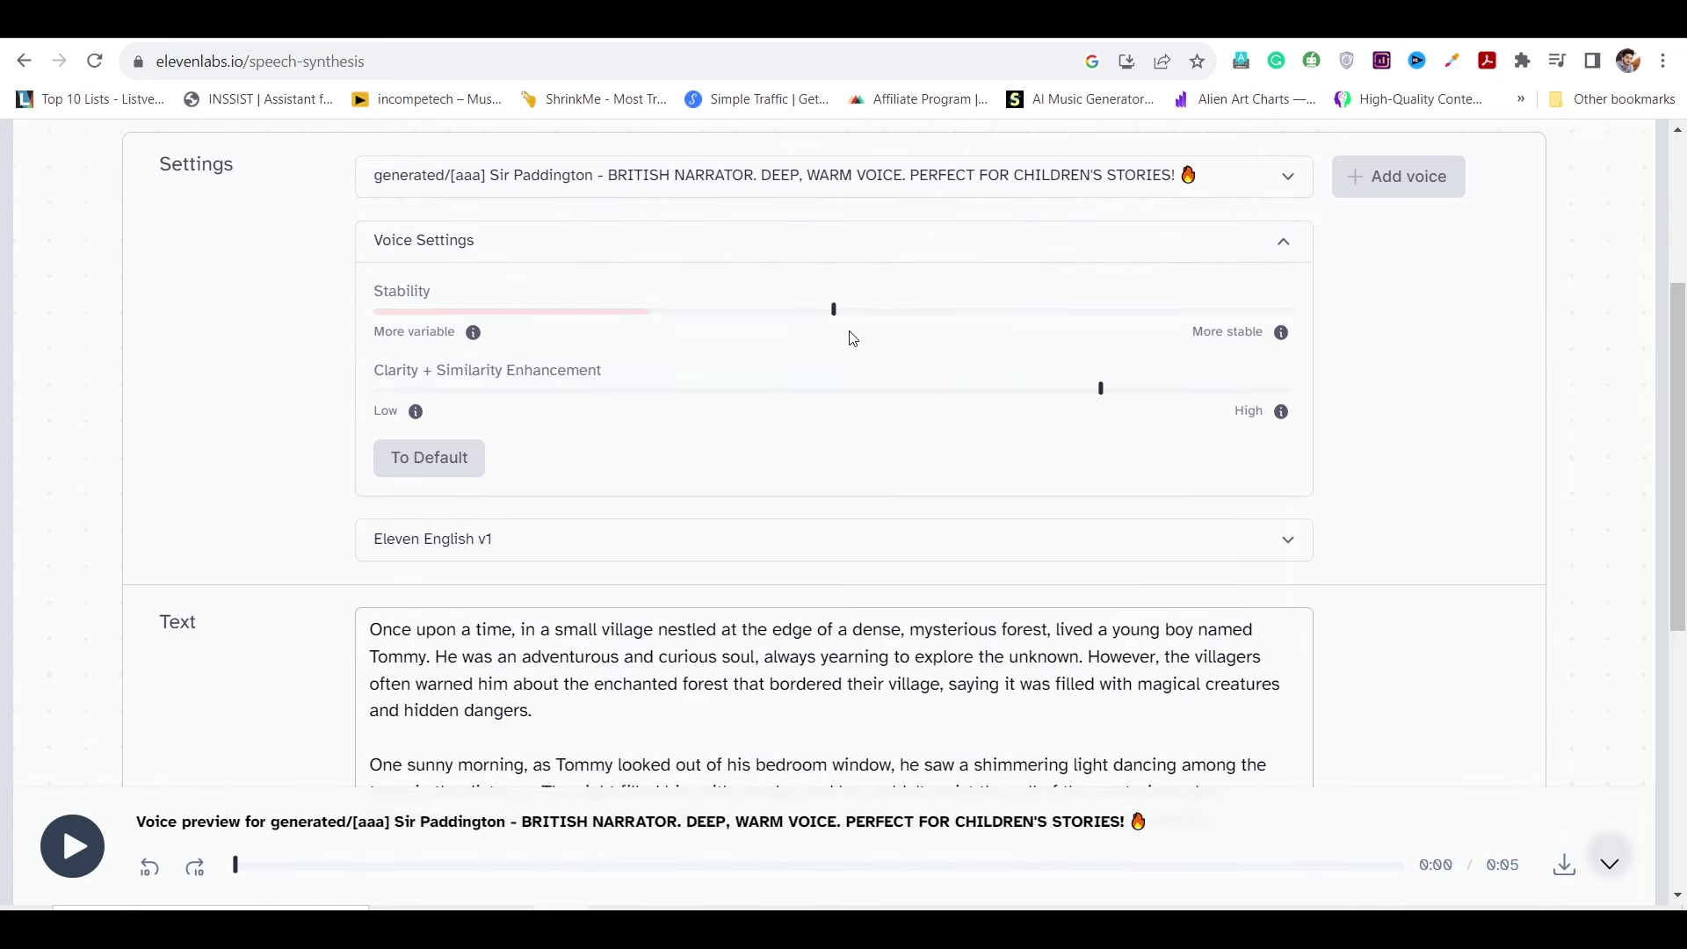
drag(834, 310, 862, 316)
Generate the narration audio for the two story paragraphs.
scroll(501, 557, down, 6)
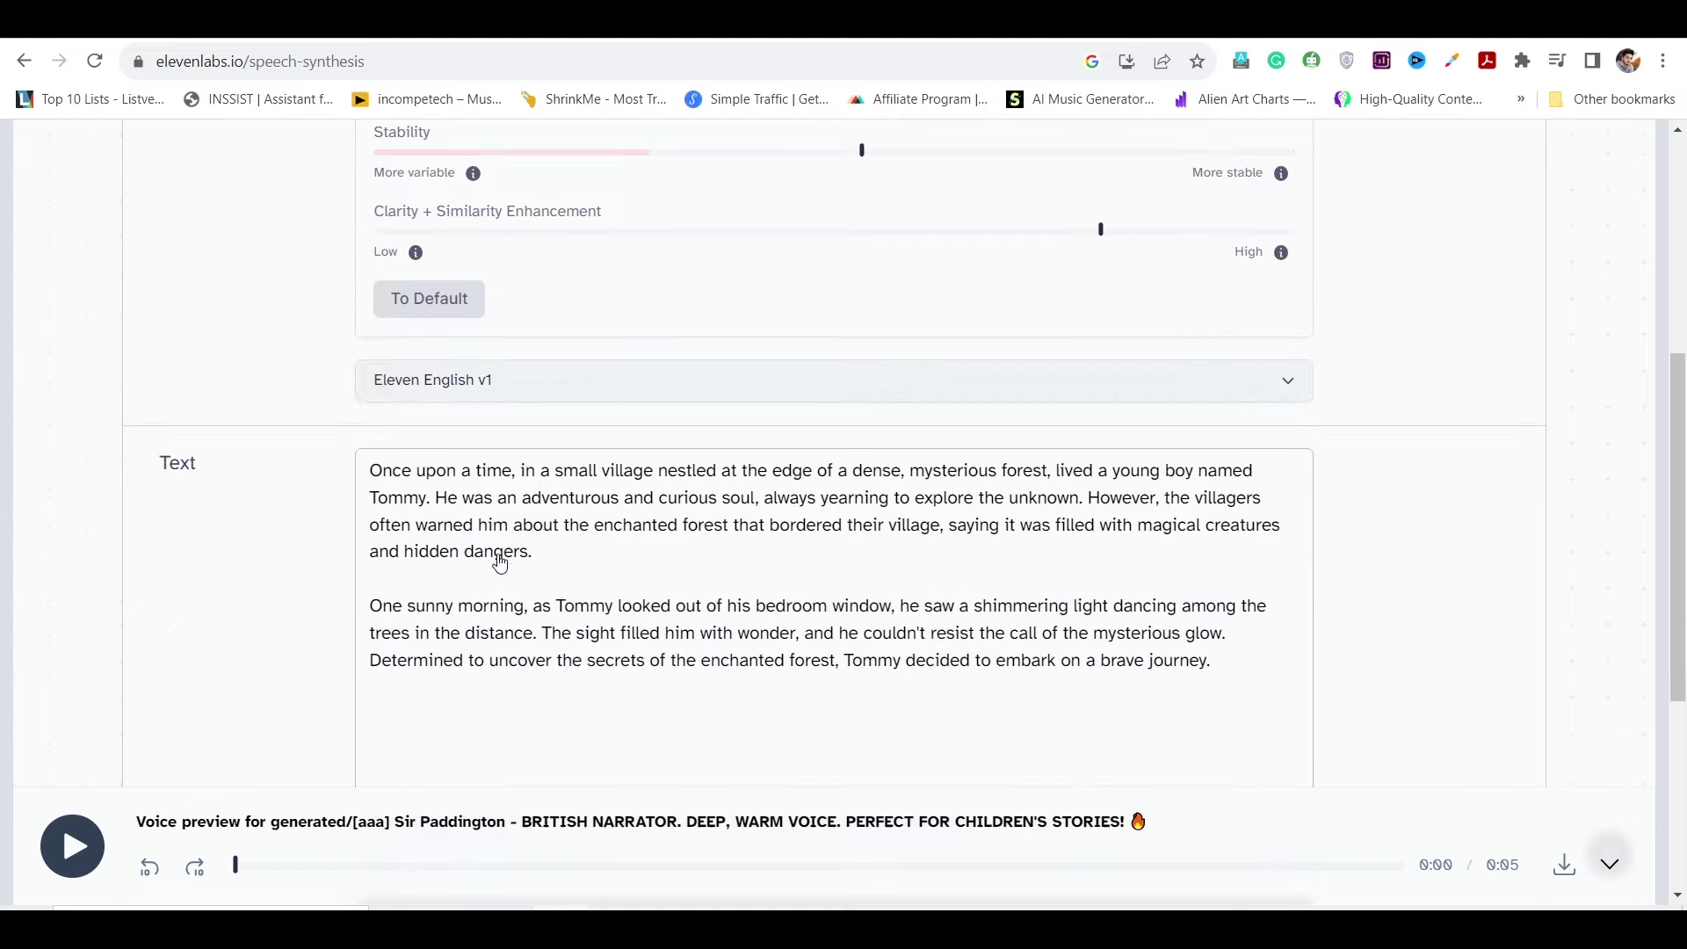
click(838, 496)
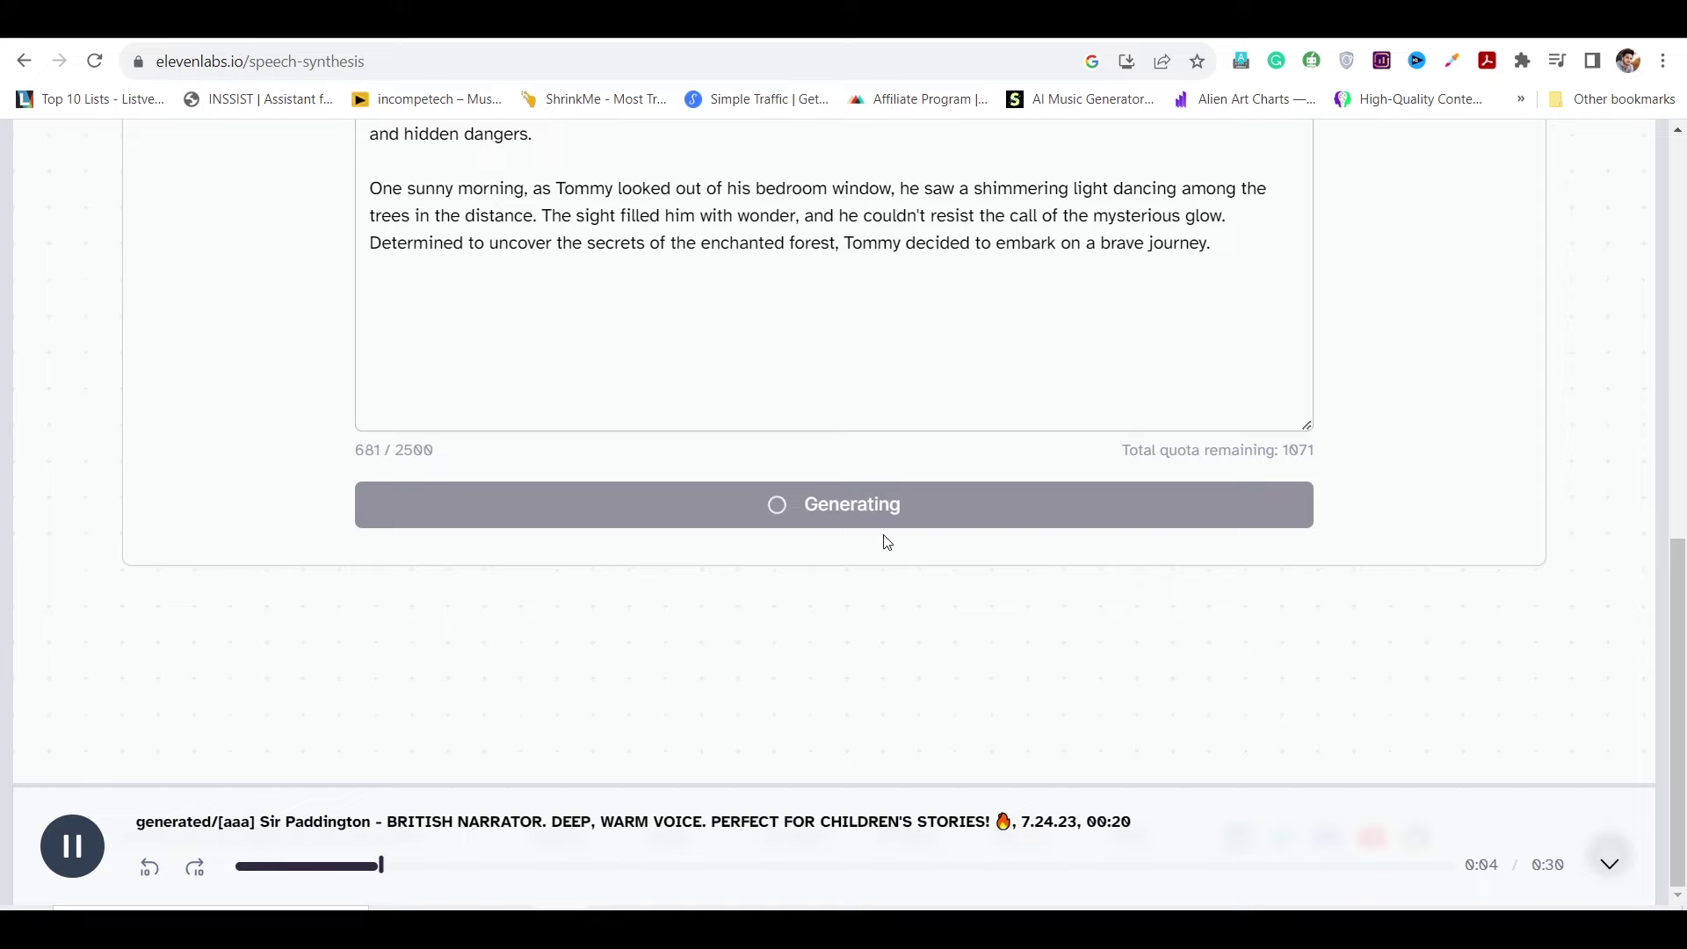
scroll(1043, 346, up, 5)
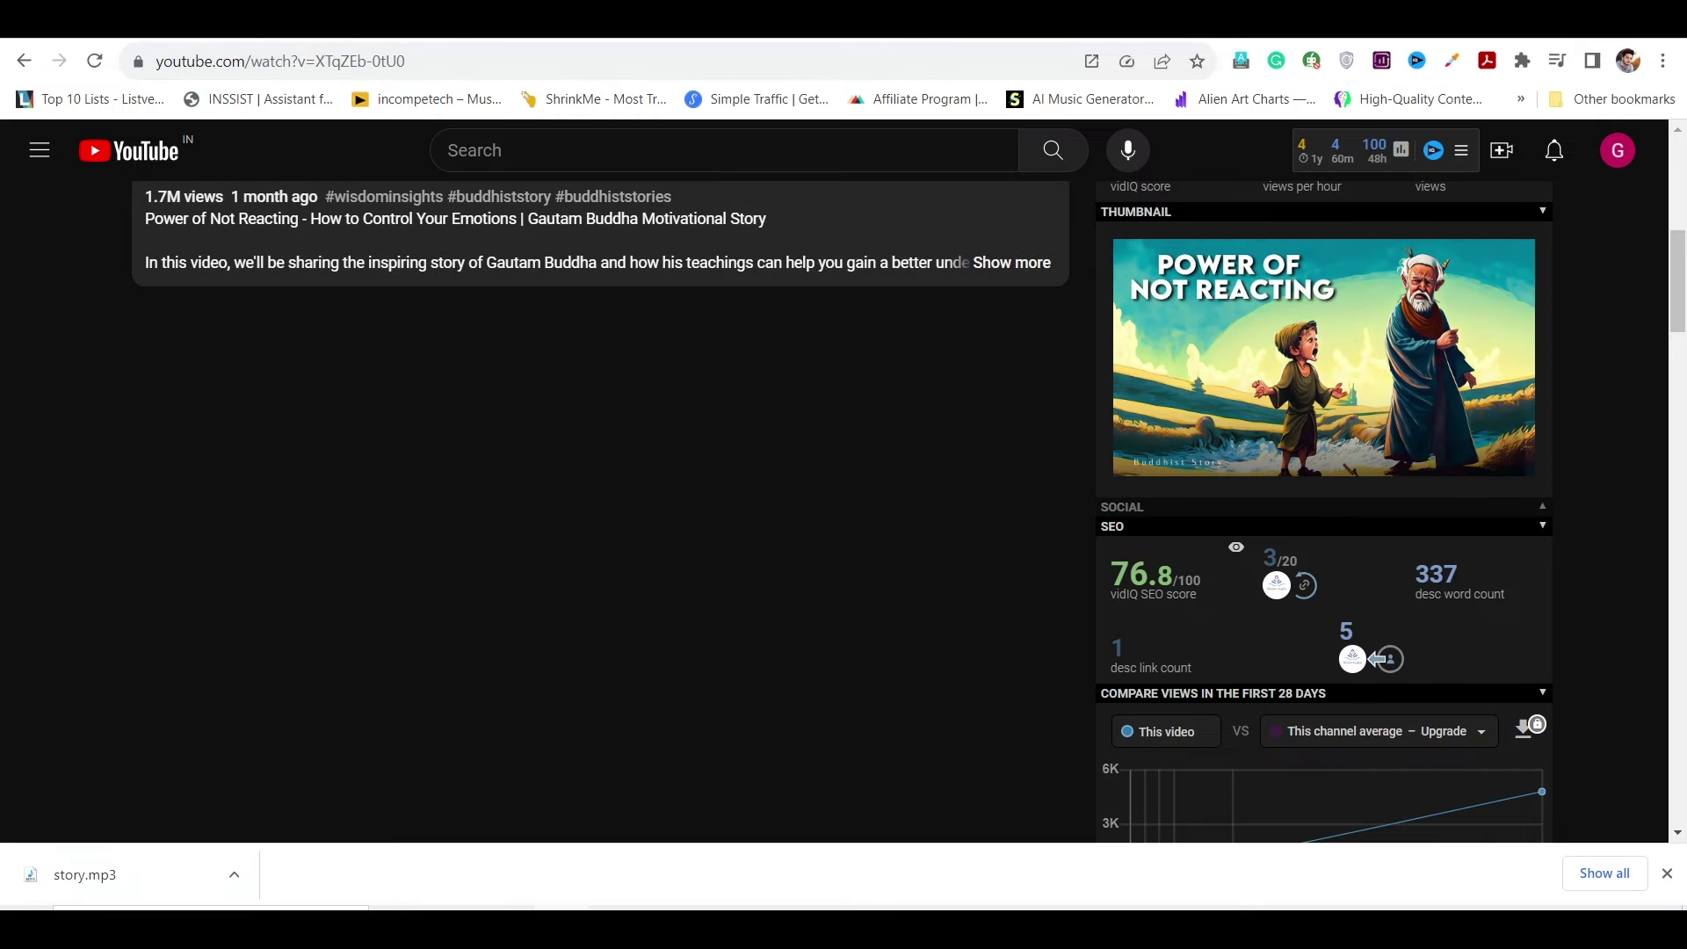
Look at the Power of Not Reacting video on YouTube and the earlier Lily story images in Leonardo.Ai.
scroll(207, 665, up, 7)
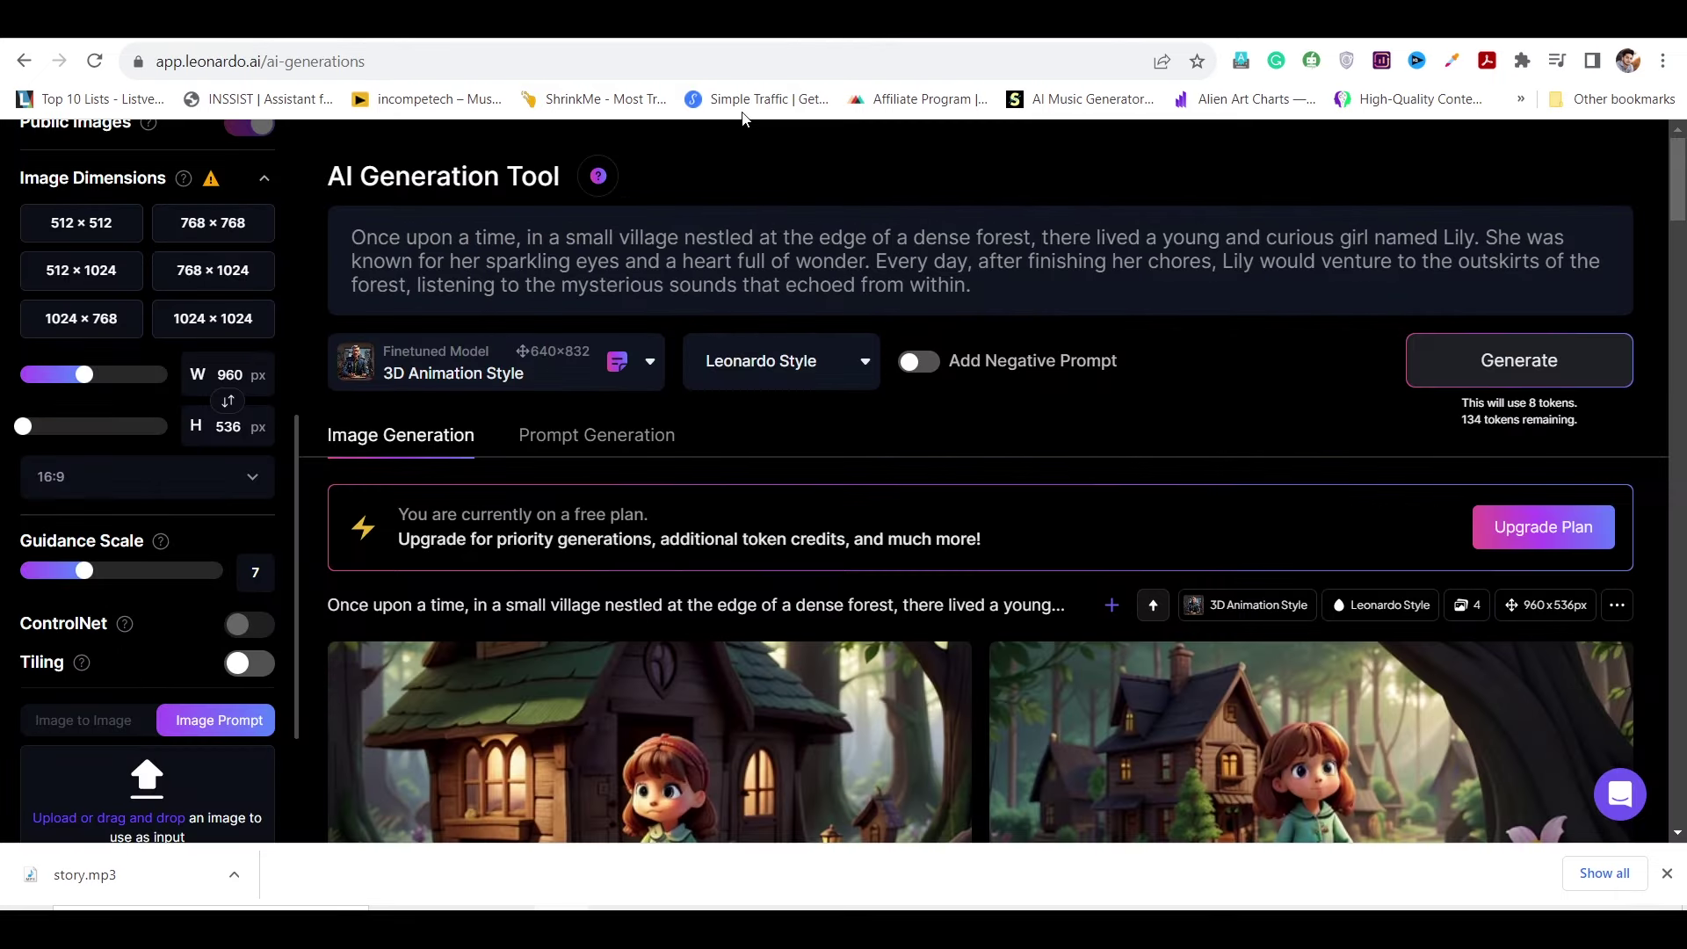
scroll(713, 430, down, 5)
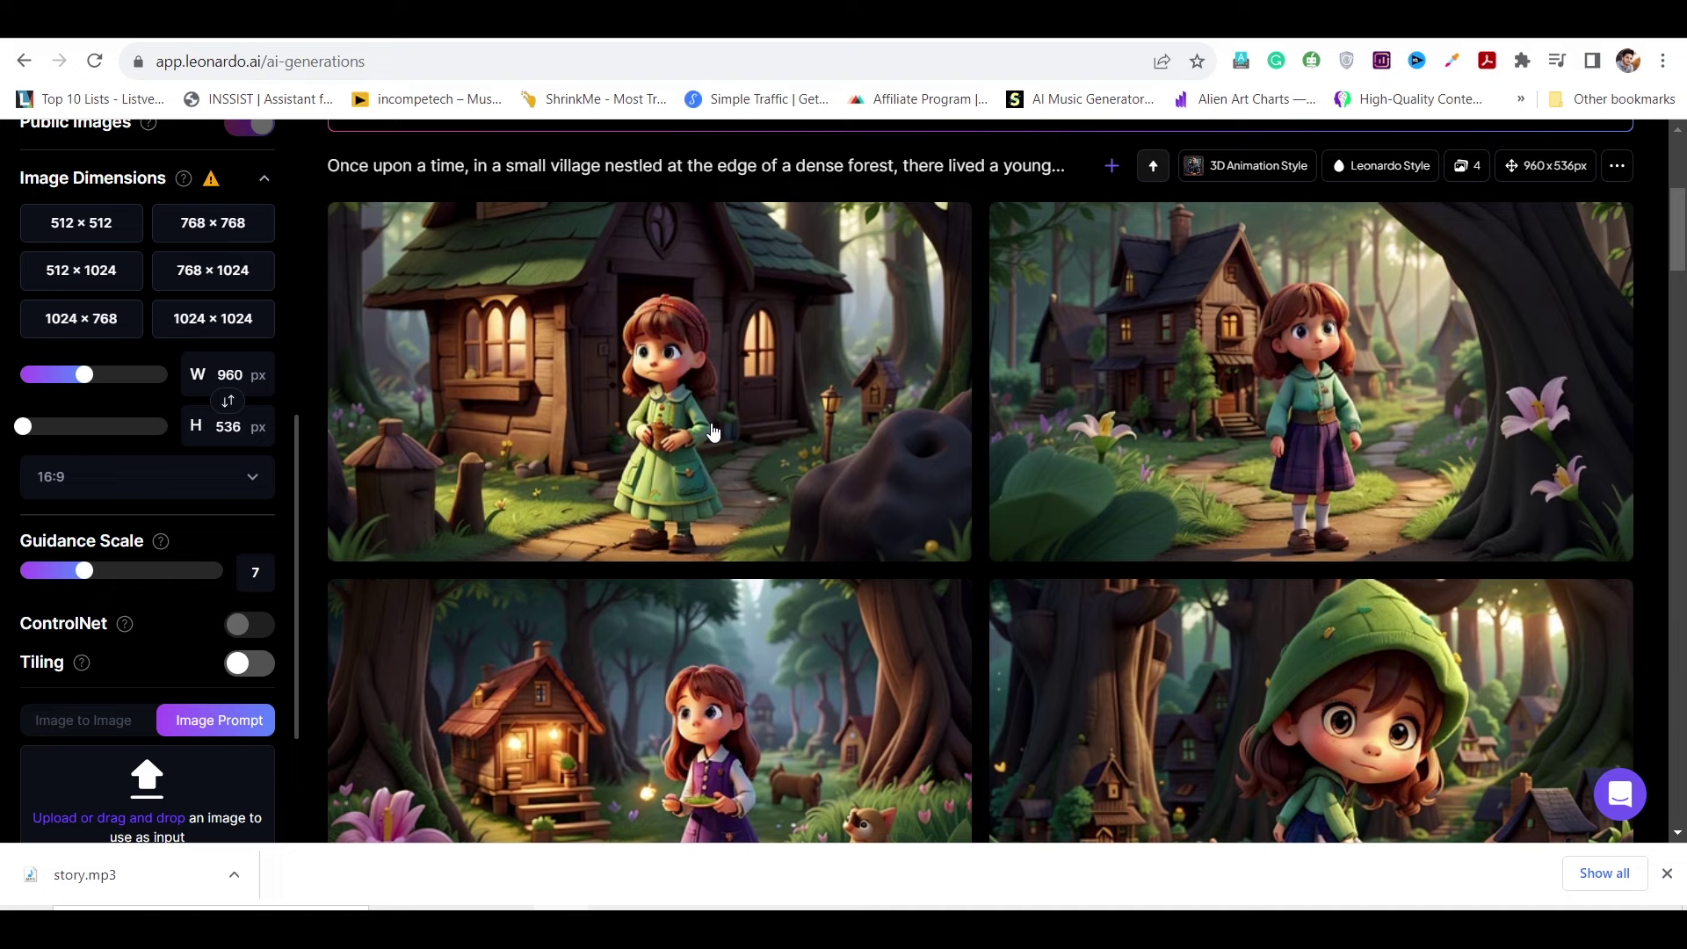
scroll(712, 431, up, 5)
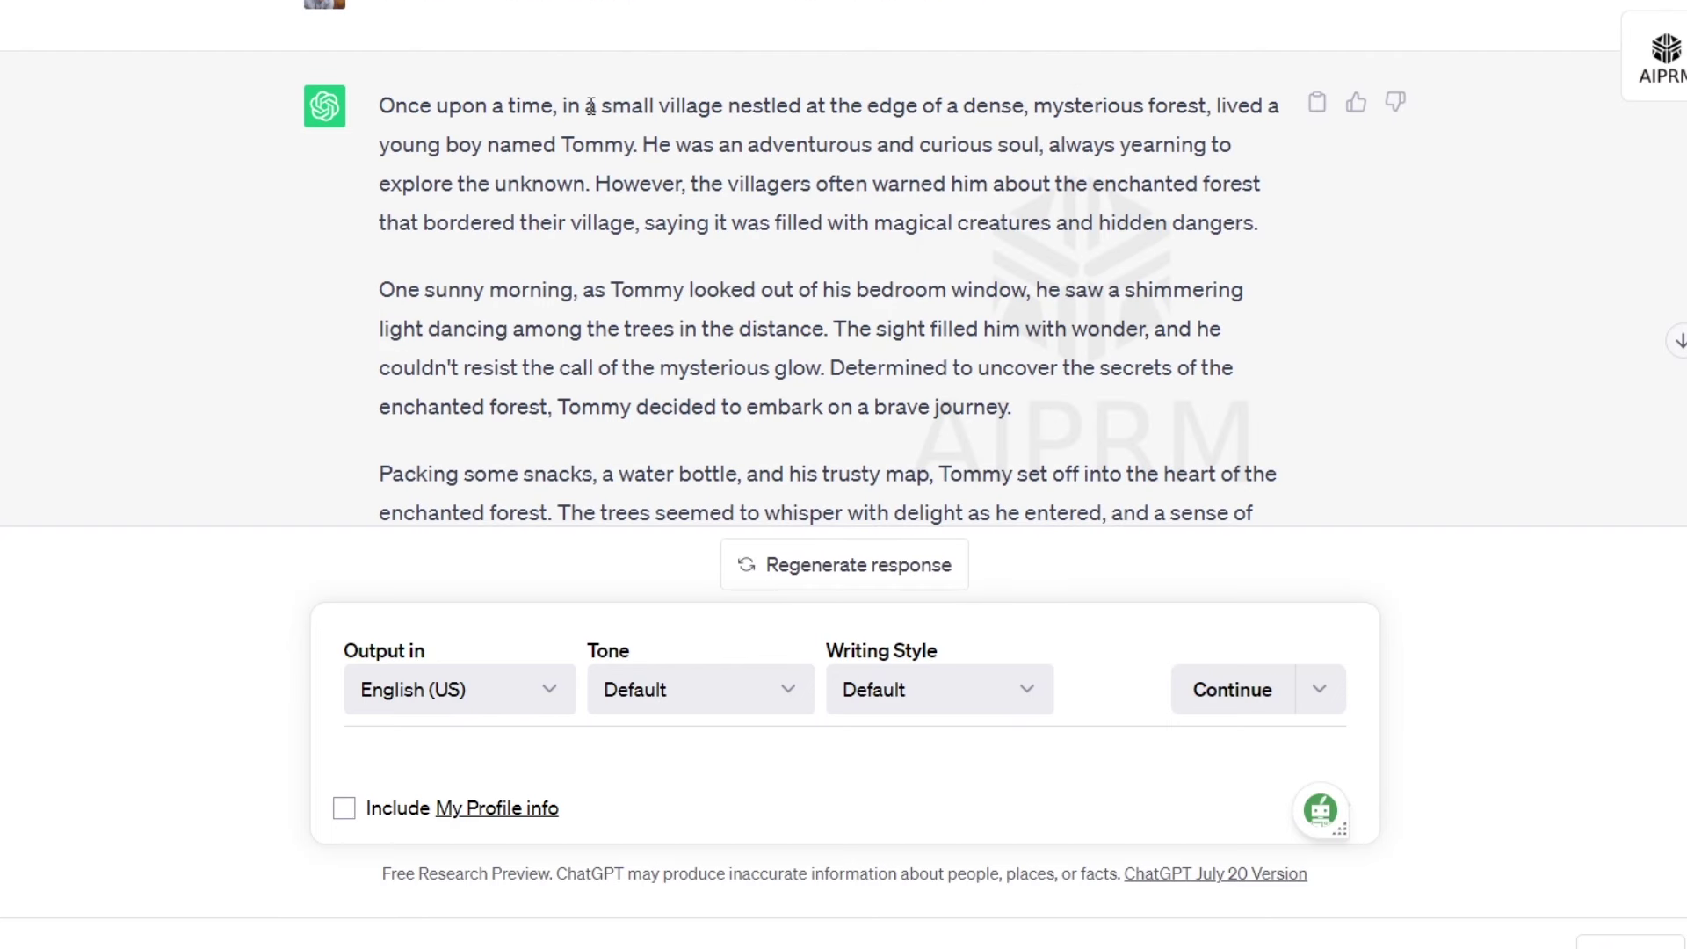
Replace the Leonardo.Ai prompt with the Tommy story's first paragraph from ChatGPT, starting at "in a small village".
drag(590, 105, 1262, 224)
key(ctrl+c)
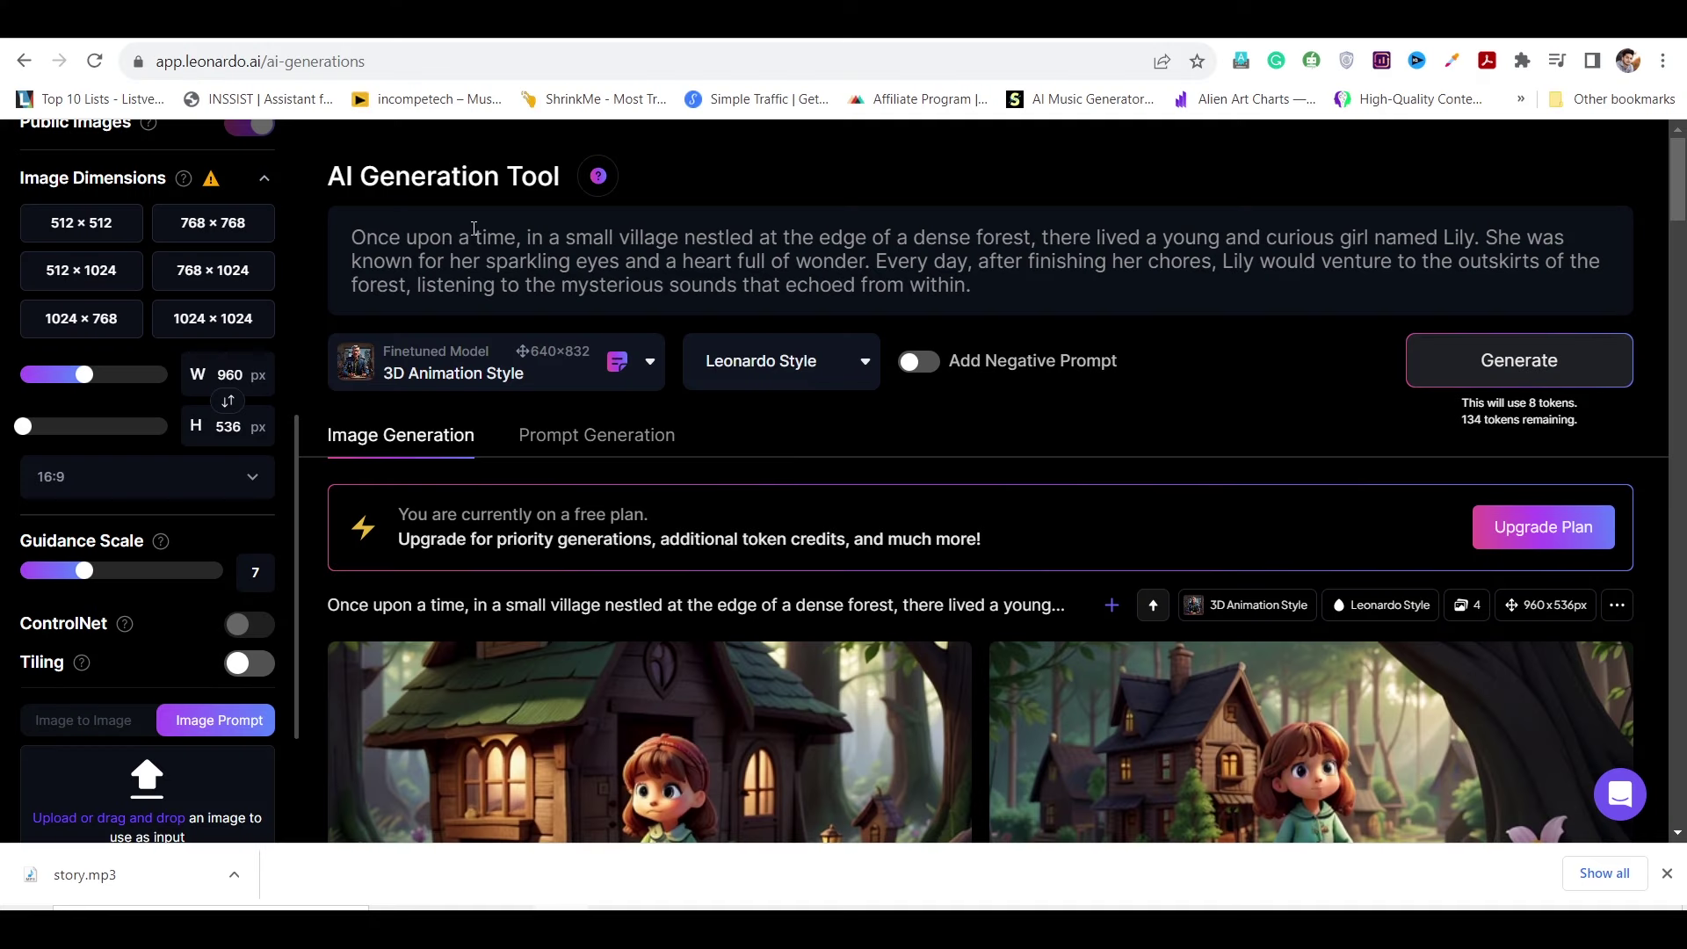
click(474, 229)
key(ctrl+a)
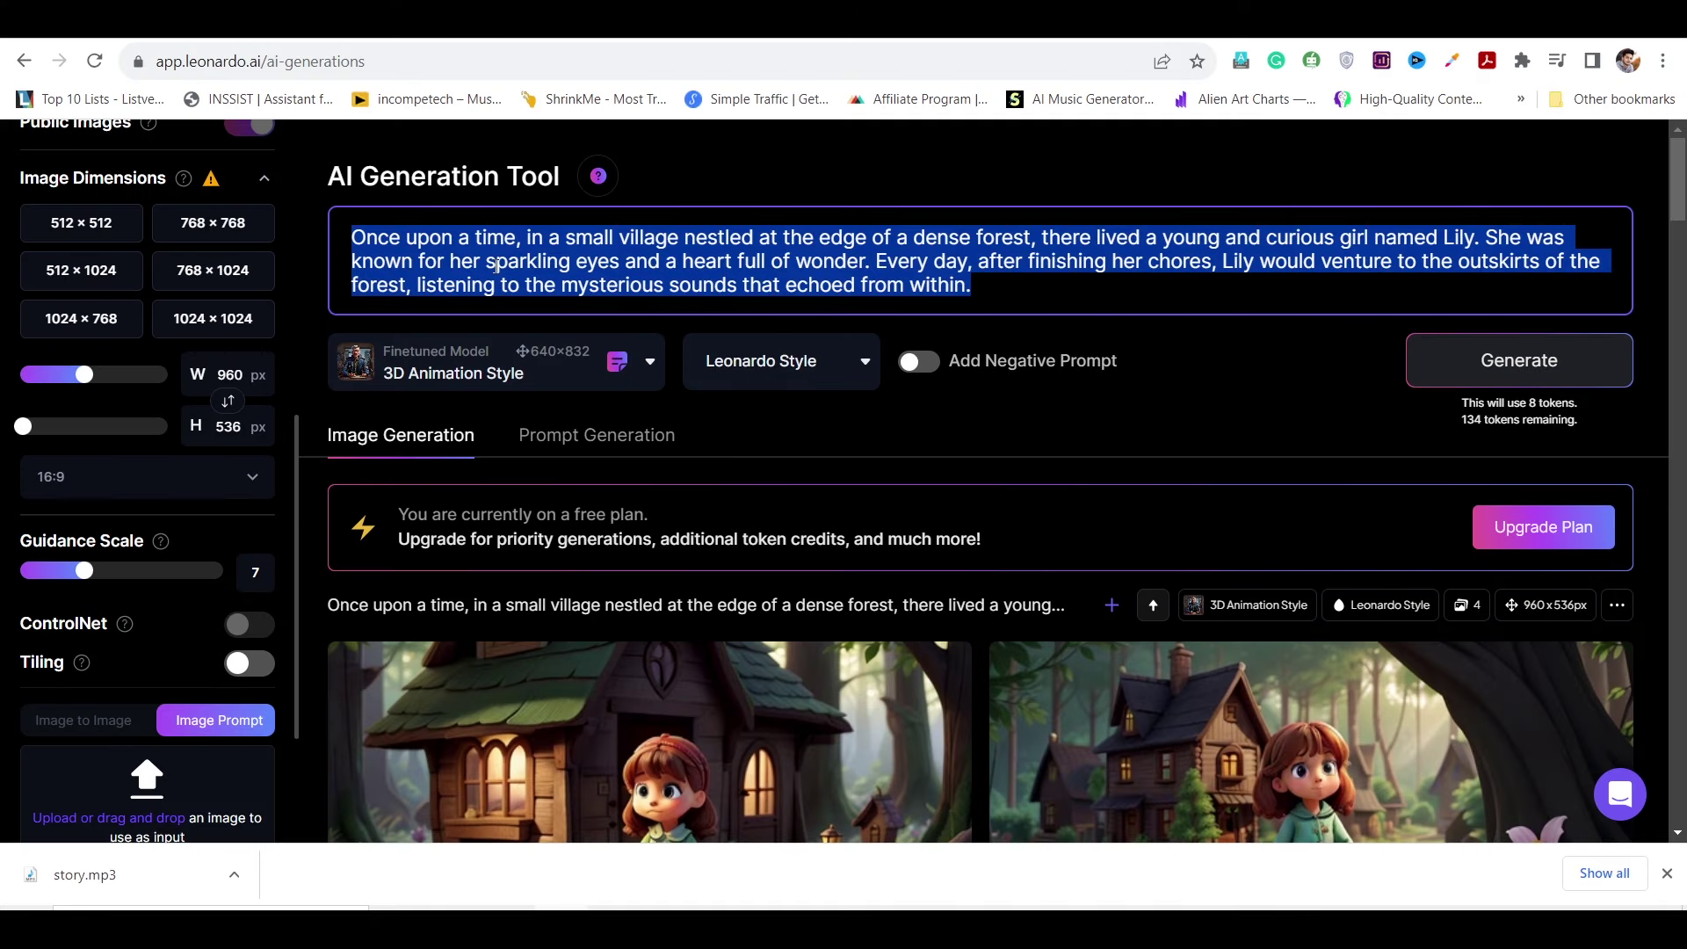
key(ctrl+v)
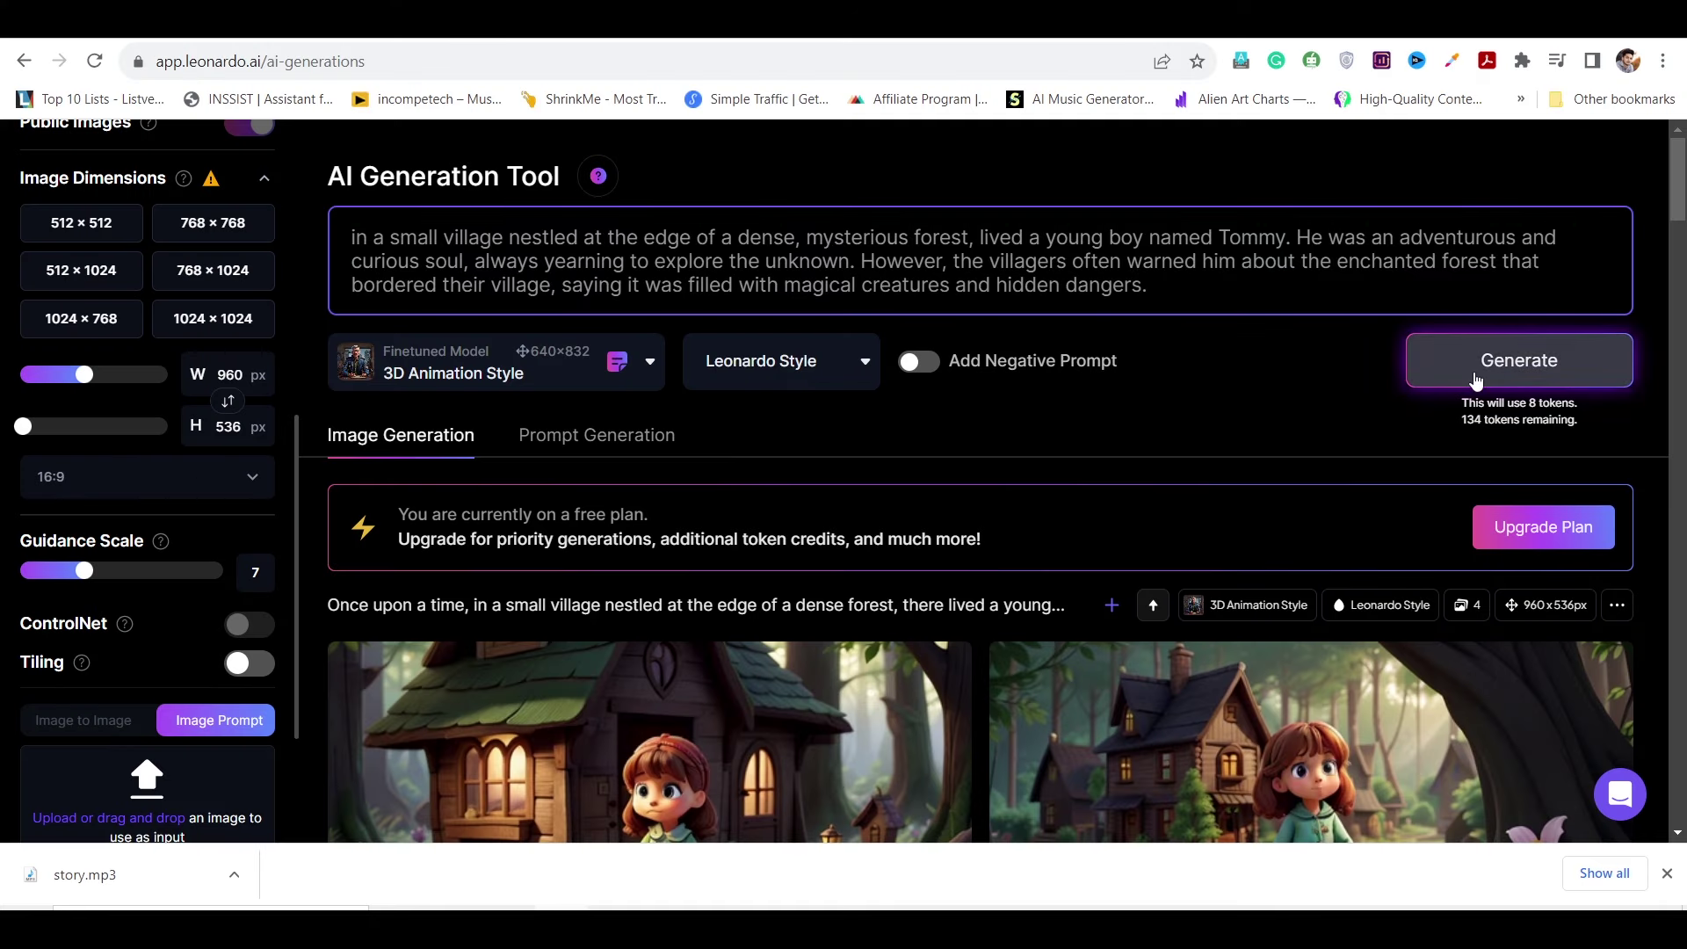
Keep the image ratio at 16:9 and generate images from the Tommy prompt in 3D Animation Style.
scroll(179, 408, down, 5)
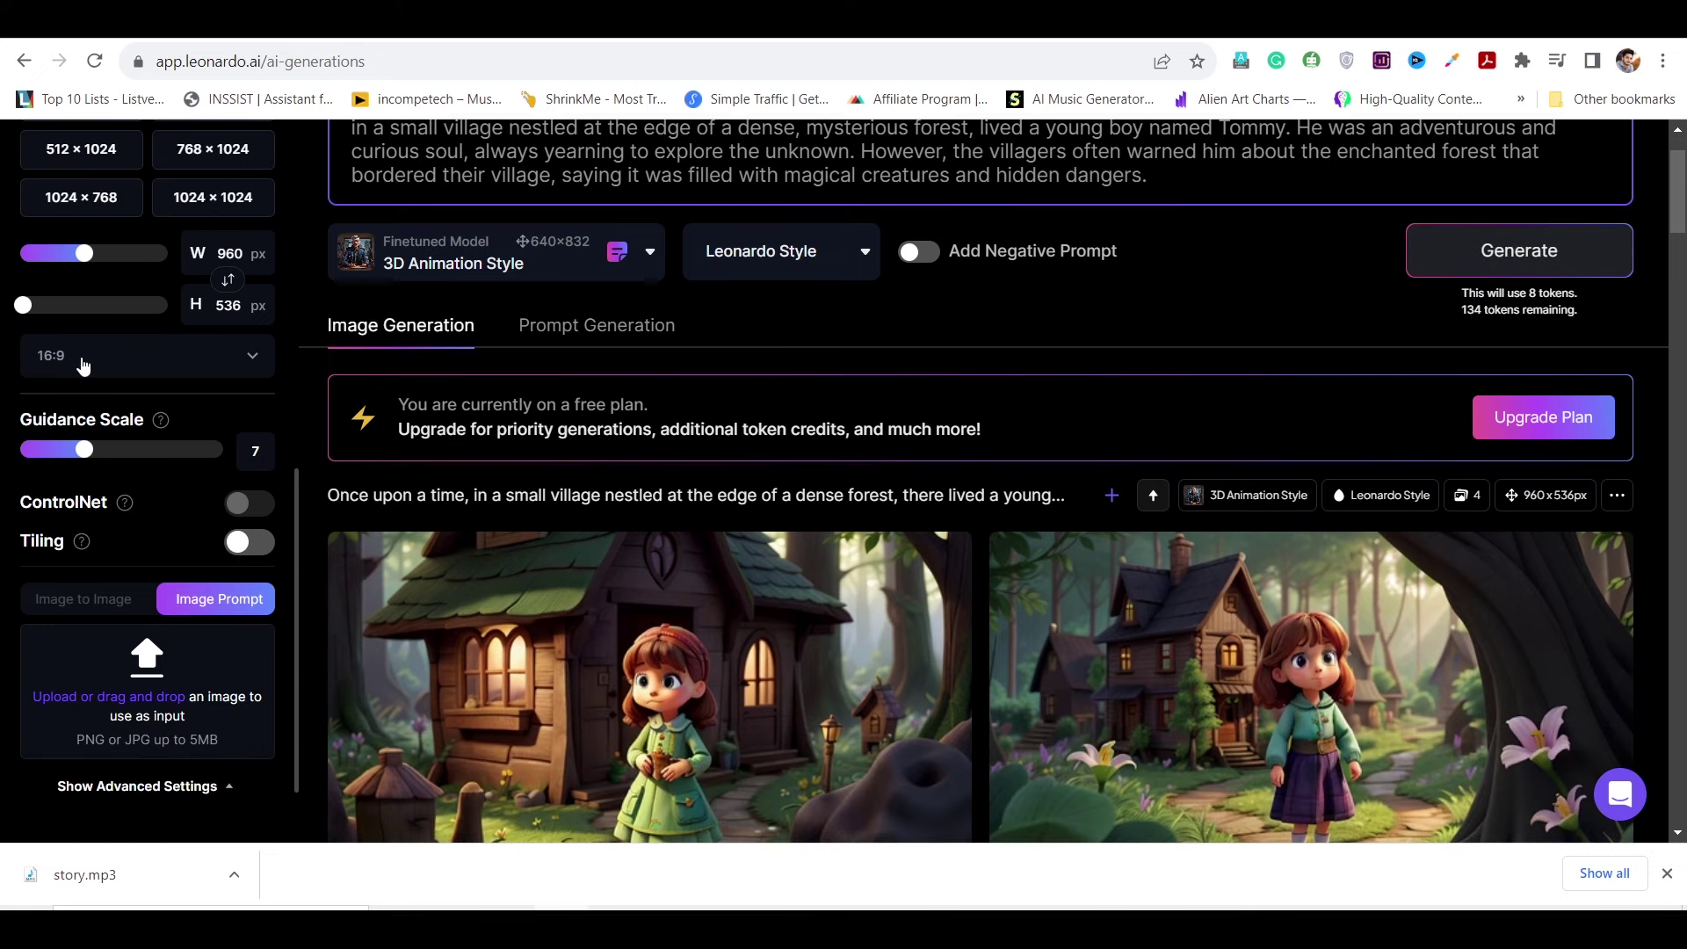
click(83, 356)
click(84, 501)
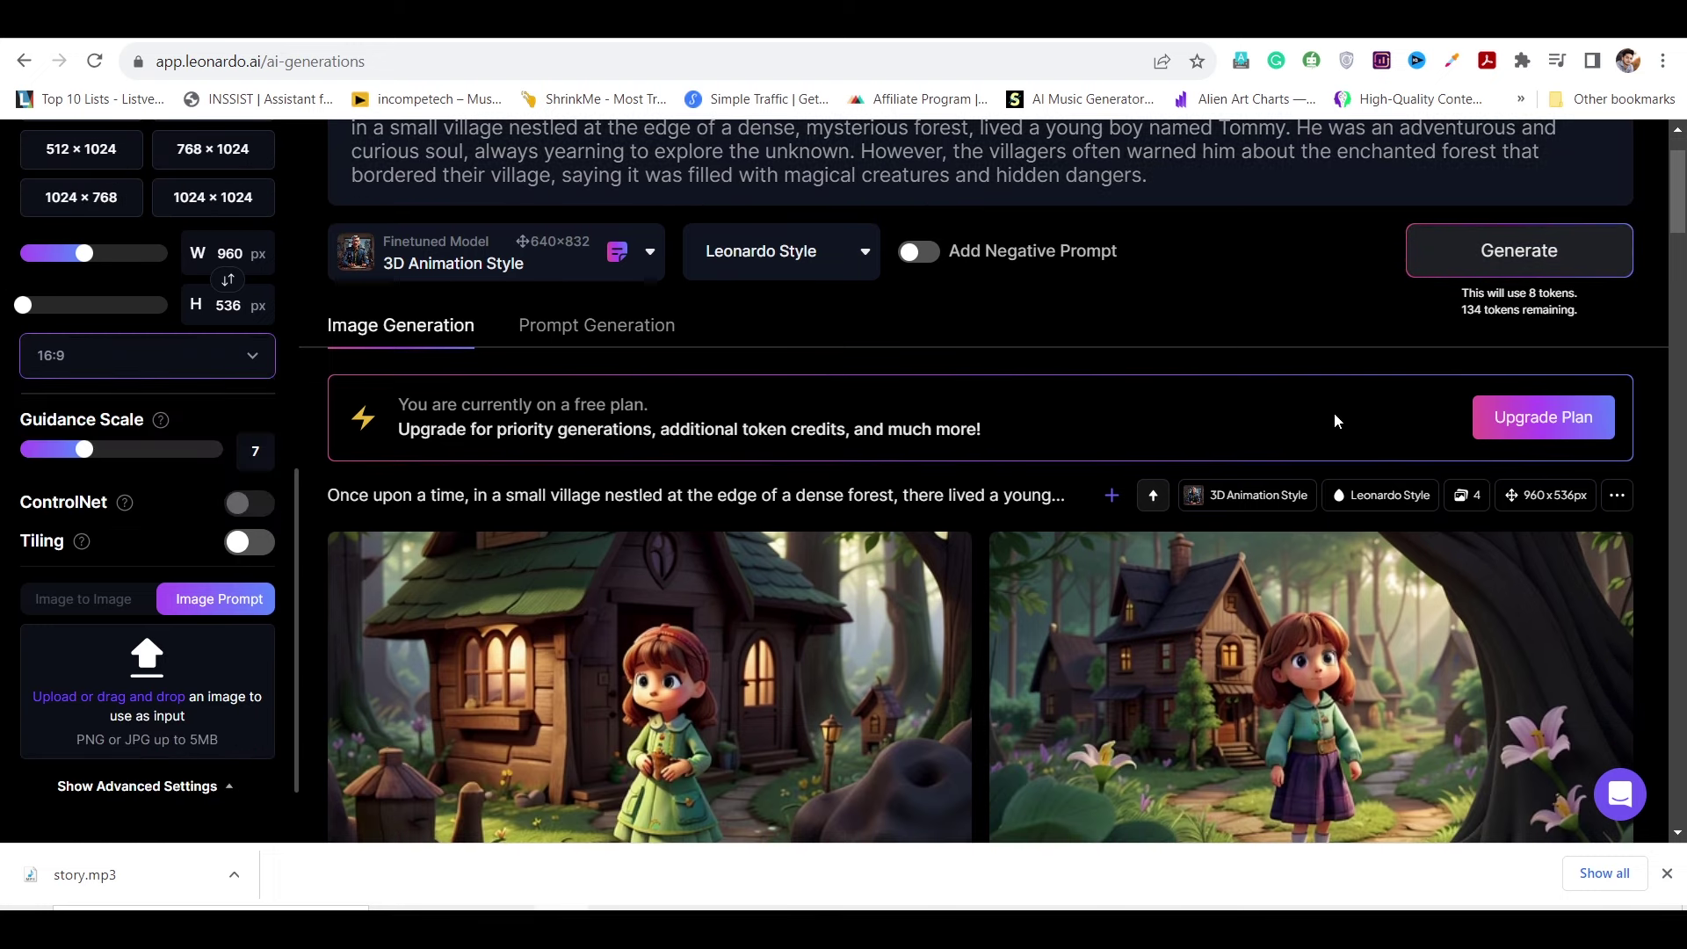
scroll(1496, 351, up, 2)
click(1496, 351)
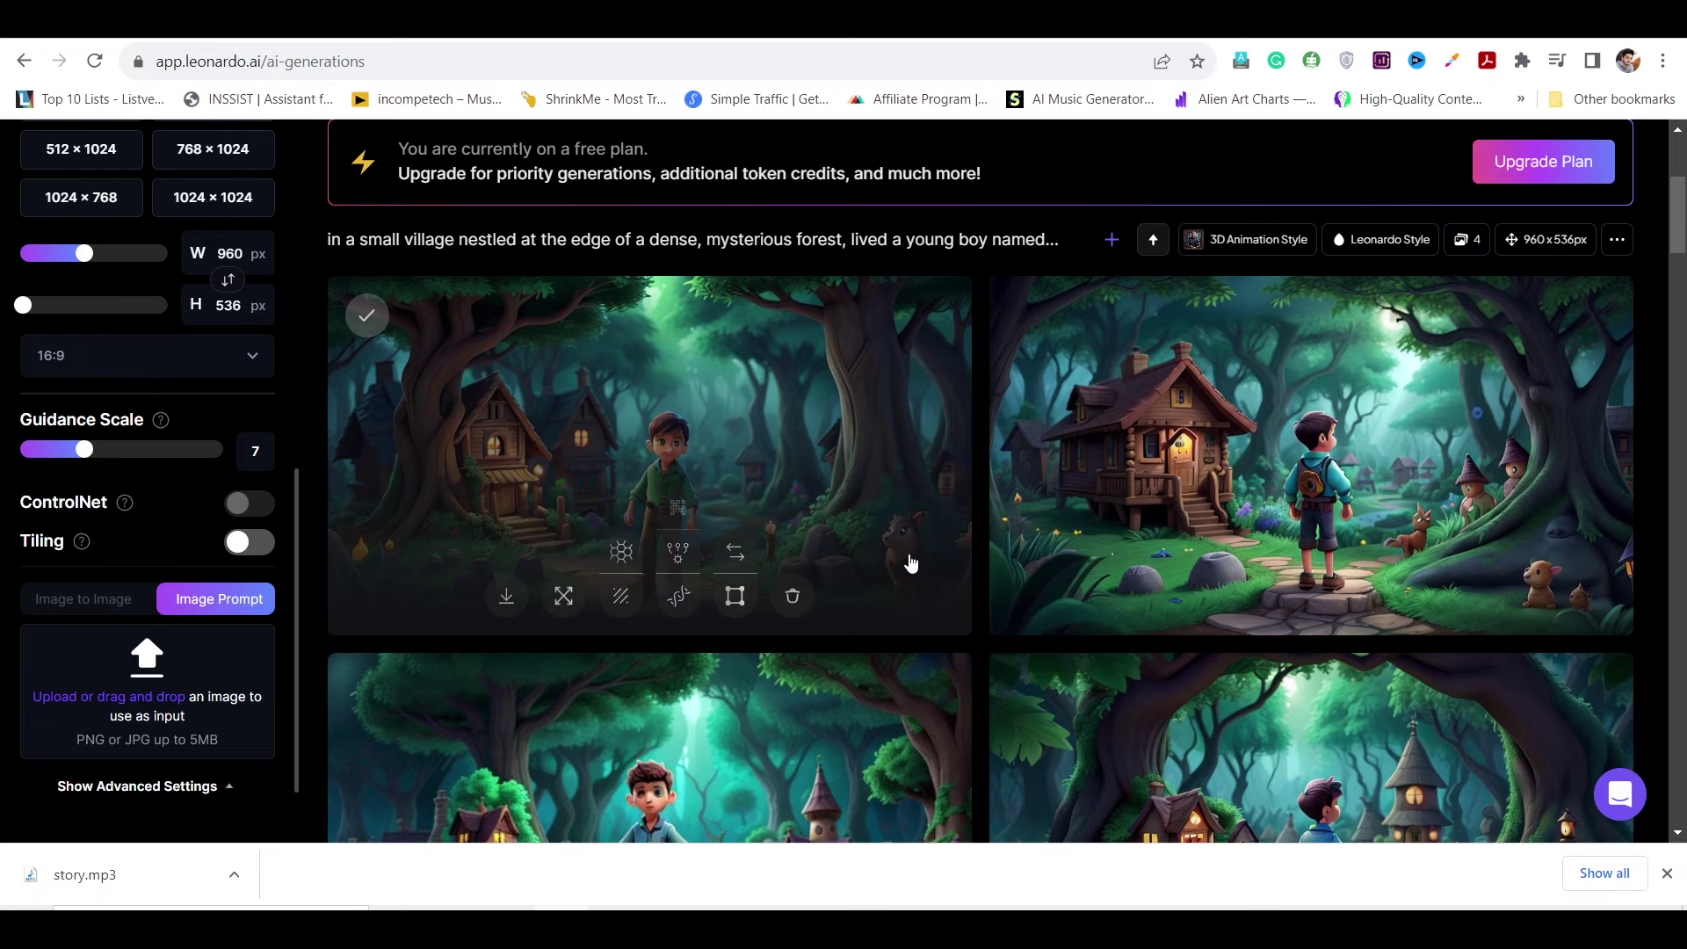
Compare the generated Tommy images and download the one of the boy with a backpack facing the wooden cabin.
scroll(910, 536, down, 3)
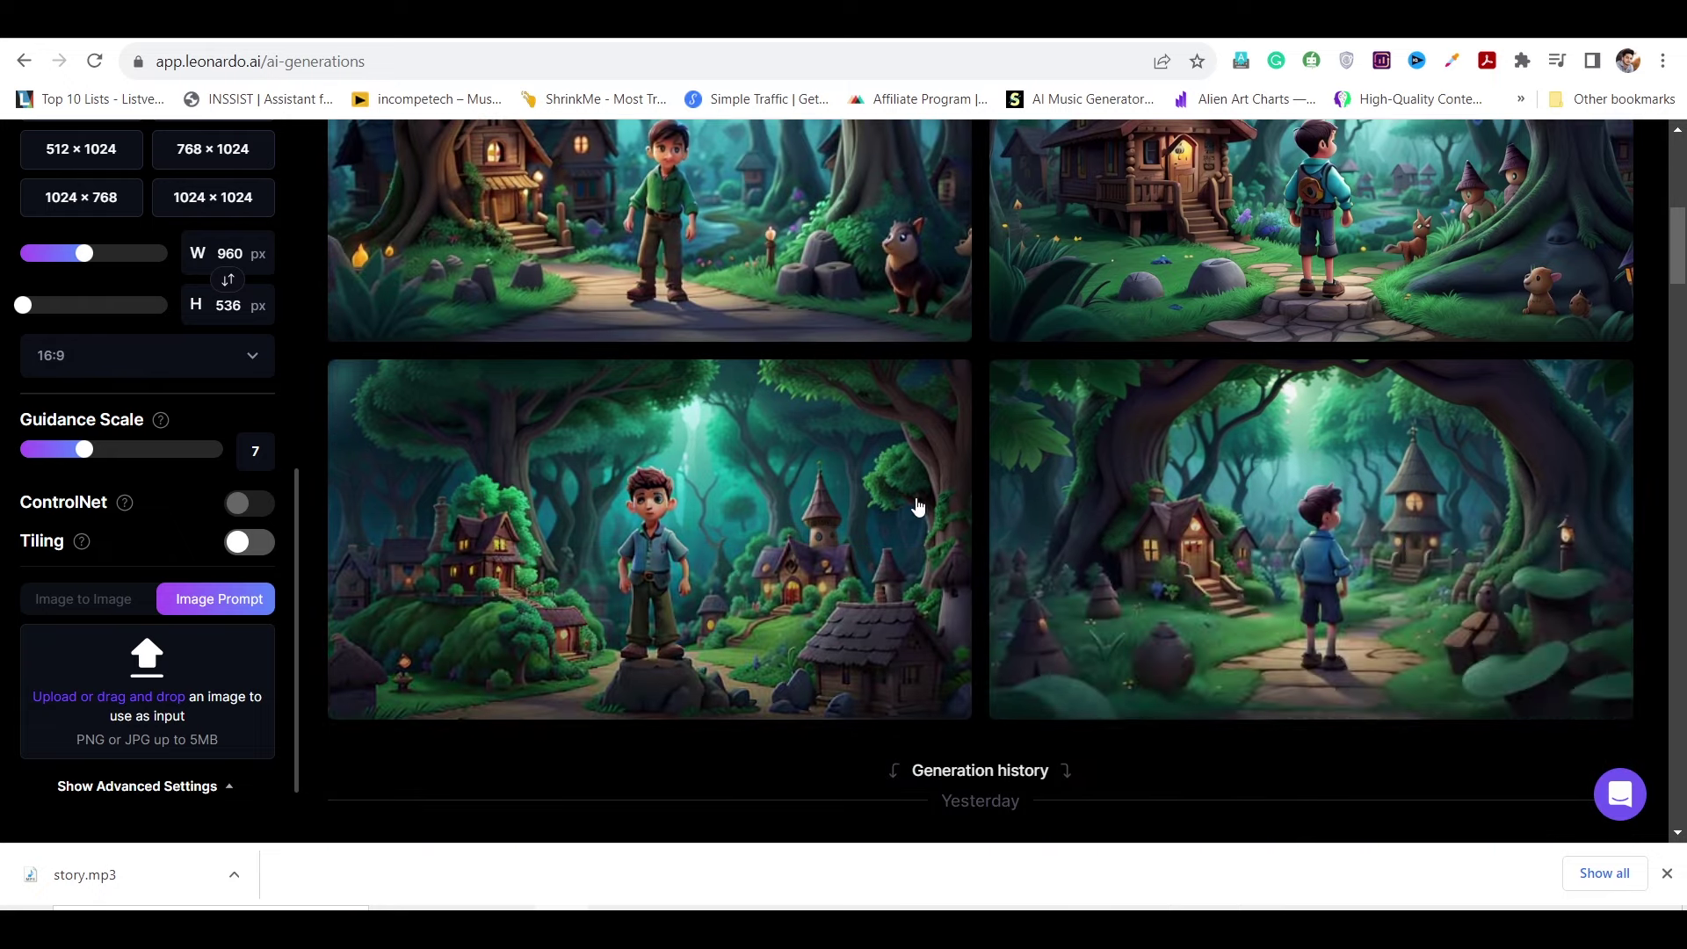
scroll(1066, 572, up, 4)
scroll(1142, 597, down, 5)
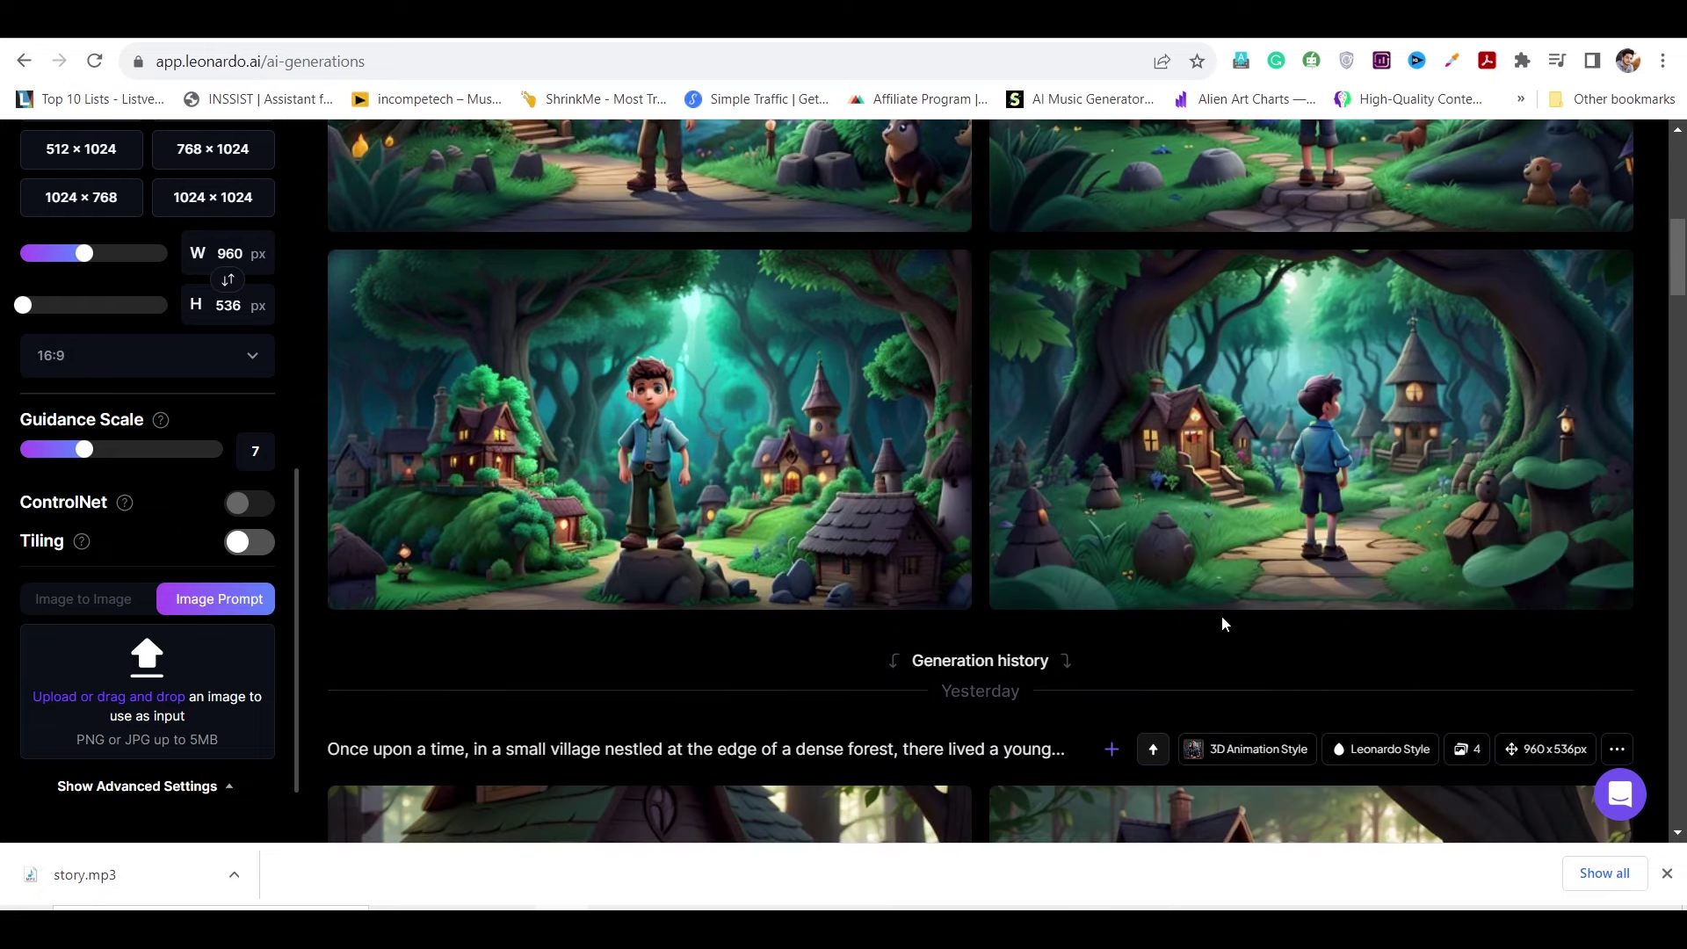
scroll(873, 433, up, 5)
scroll(1326, 486, down, 1)
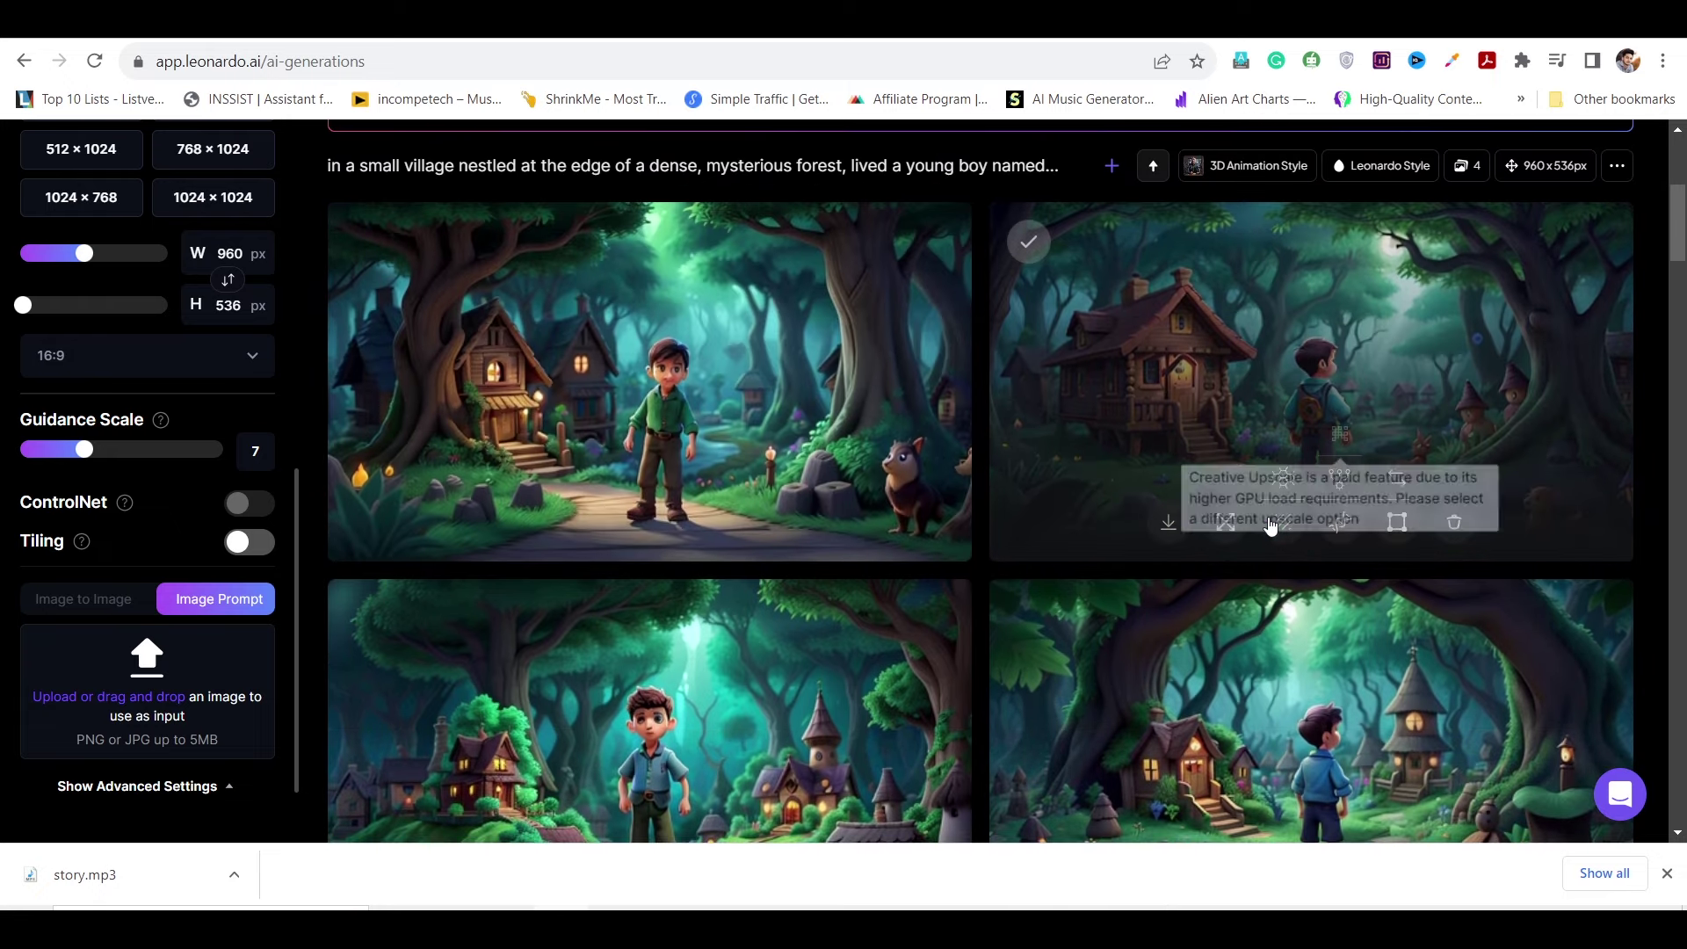
click(1169, 526)
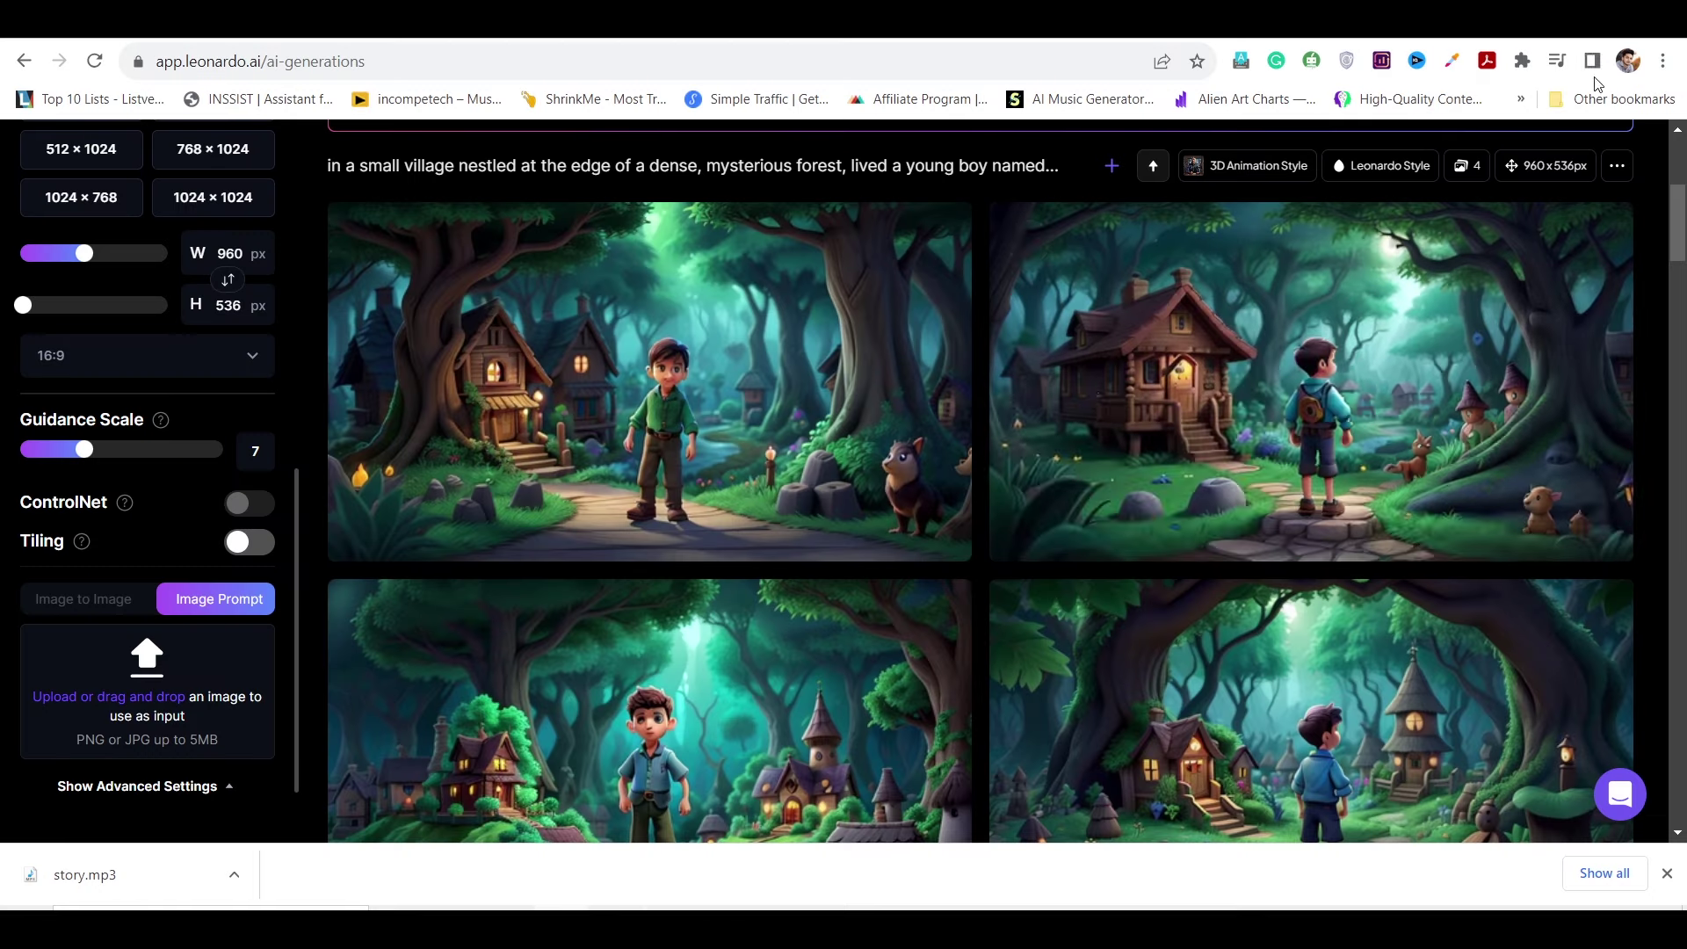
Look over the remaining generated images of the boy in the enchanted forest.
scroll(1095, 399, down, 3)
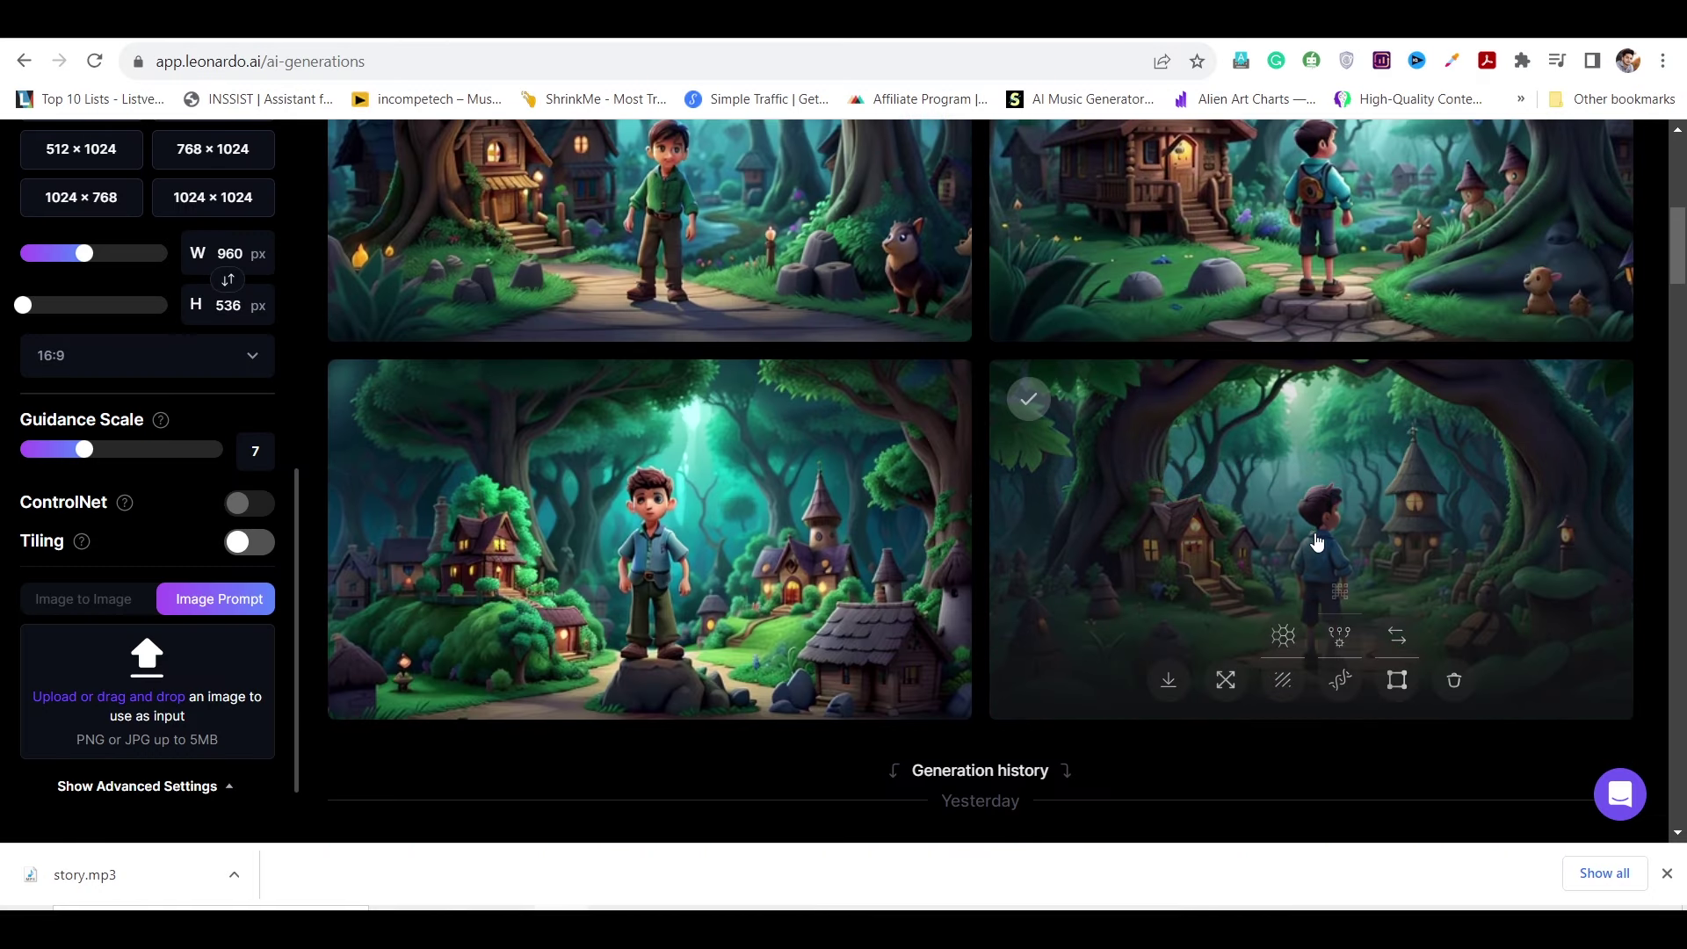
mouse_move(650, 682)
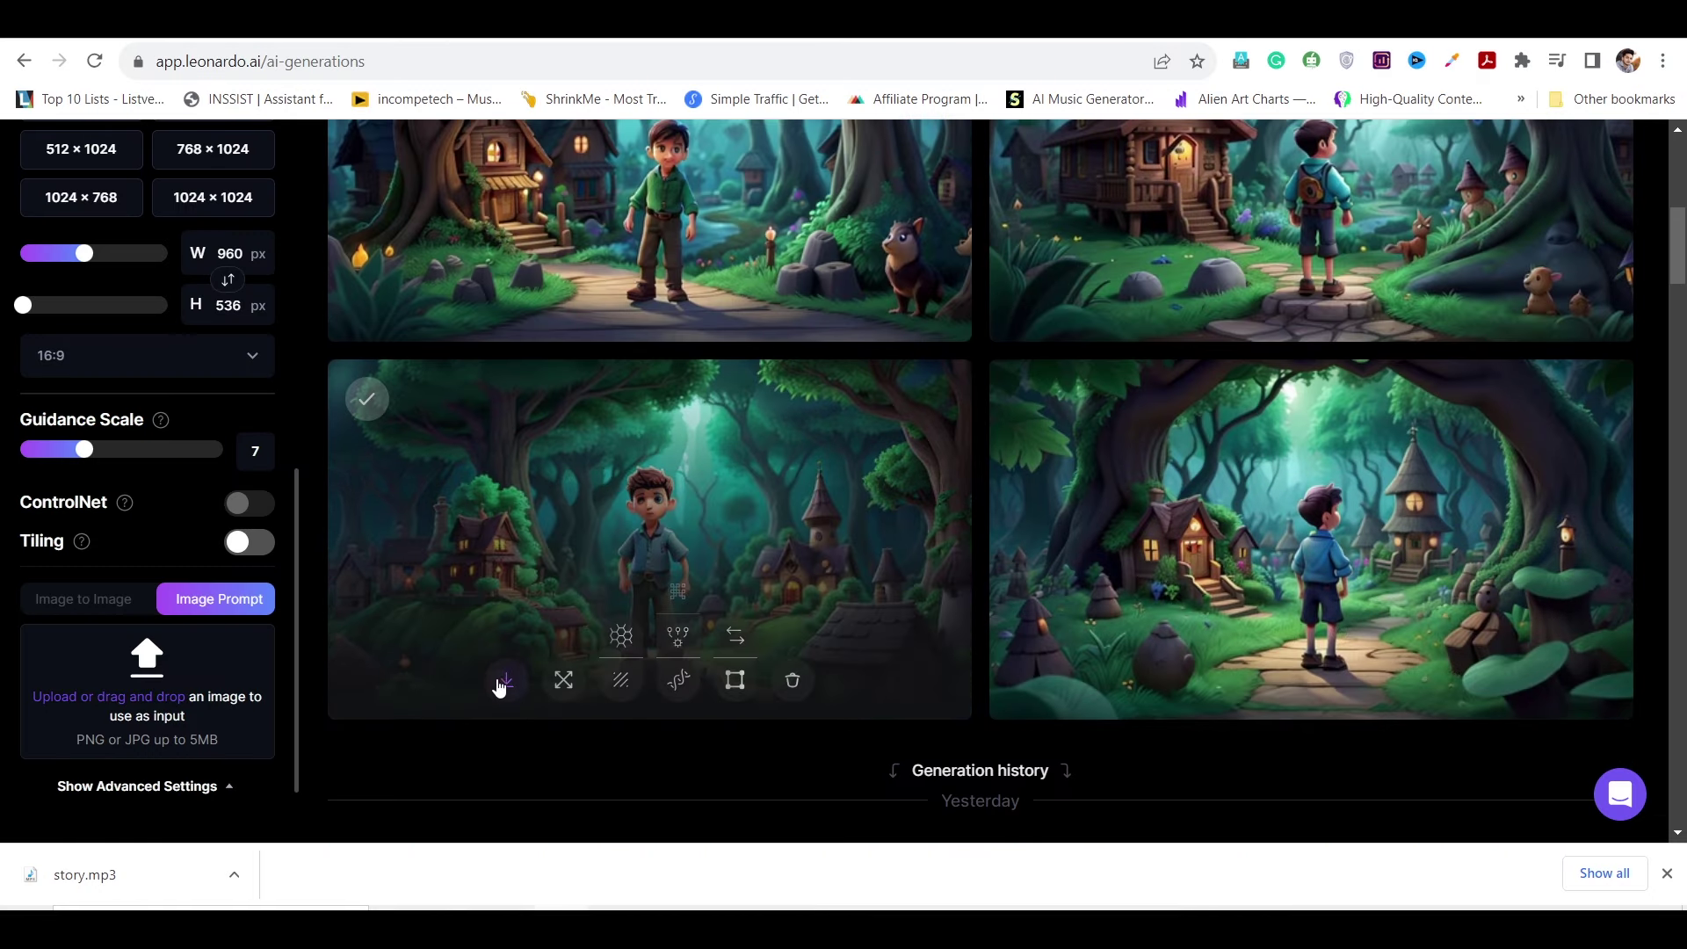
scroll(703, 377, up, 4)
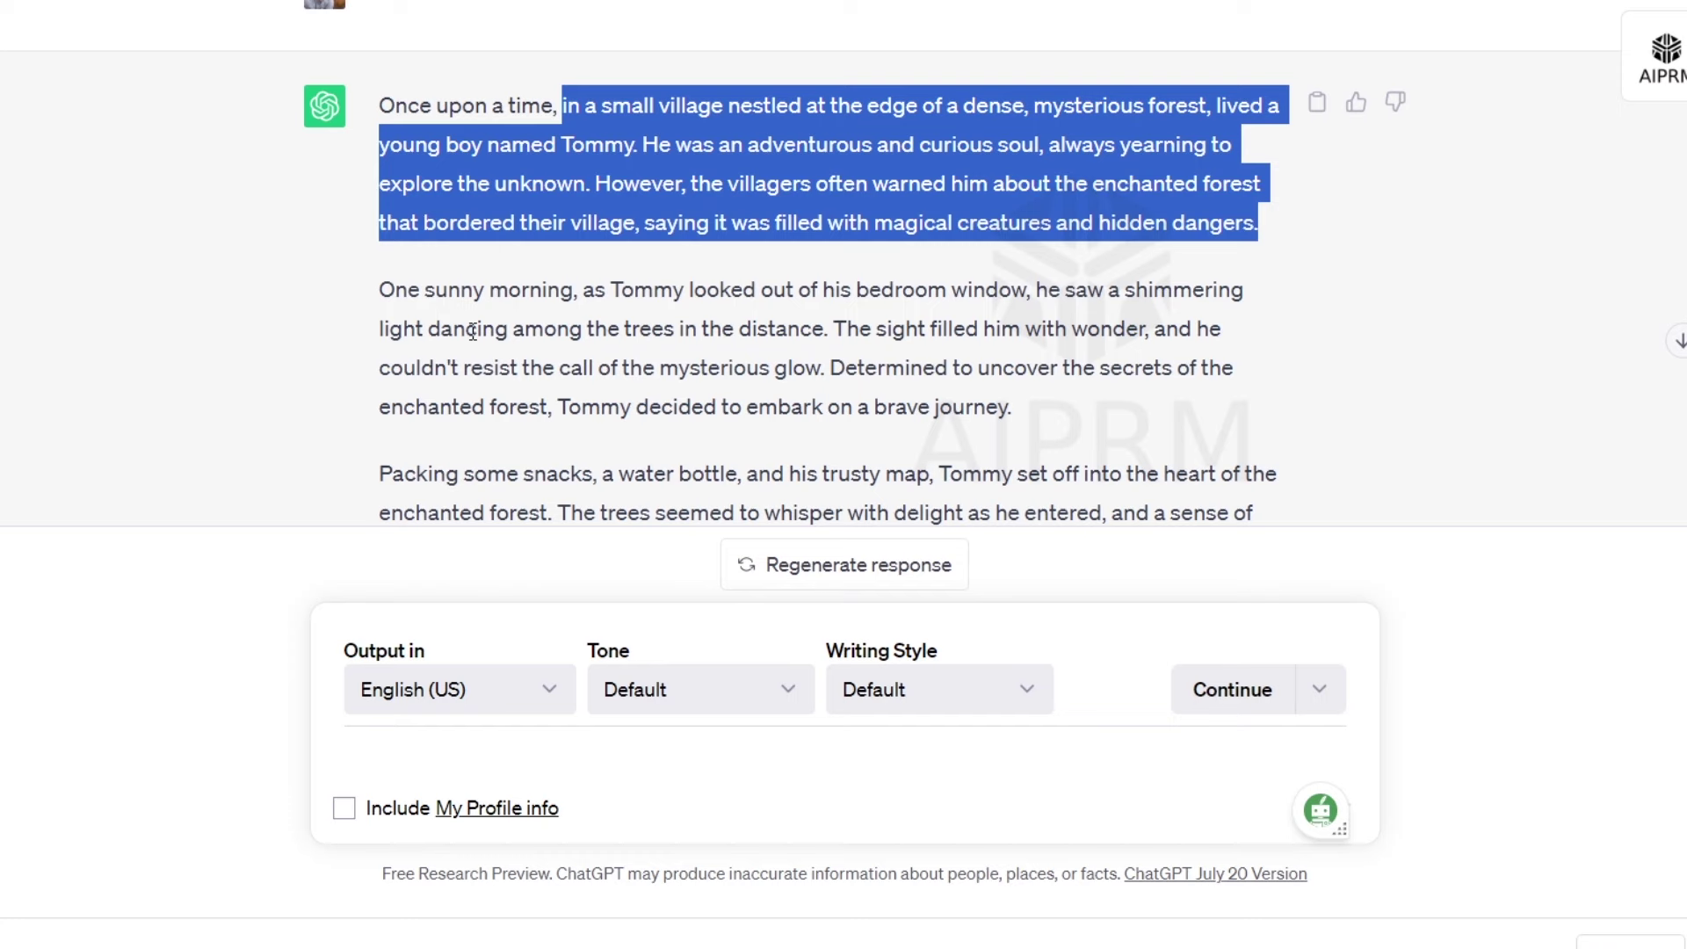
Copy the Tommy story's second paragraph, starting at "One sunny morning", from ChatGPT.
scroll(474, 332, down, 2)
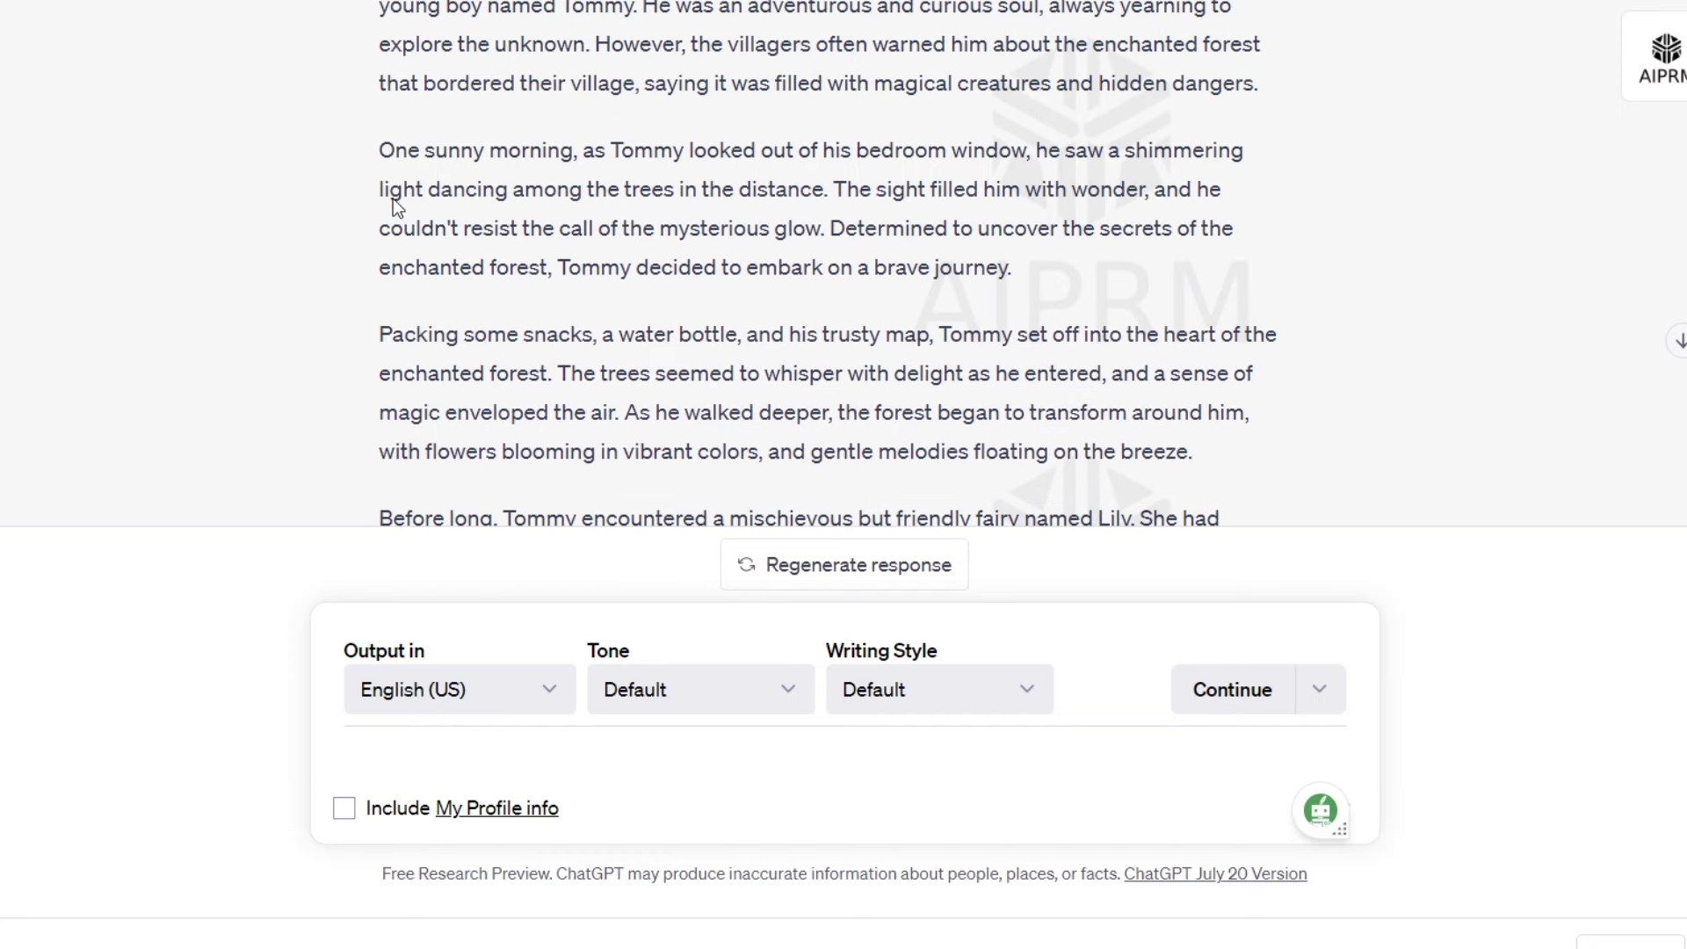
drag(379, 149, 1056, 290)
key(ctrl+c)
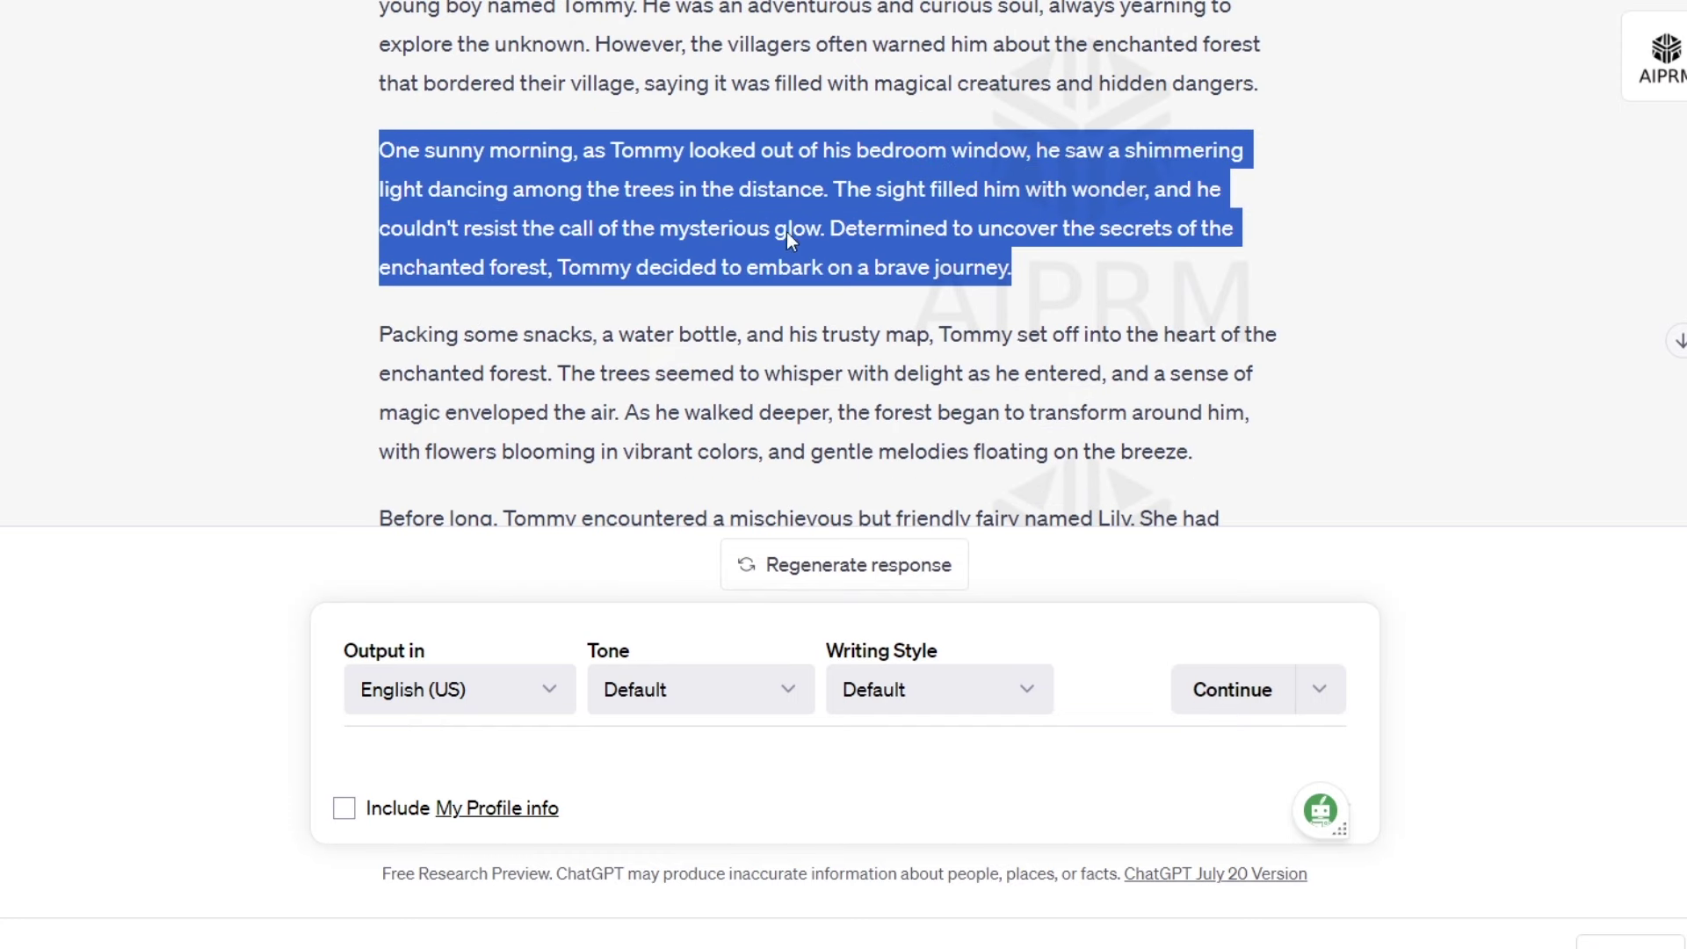
Go over the "One sunny morning" paragraph sentence by sentence, highlighting each part in turn.
click(808, 197)
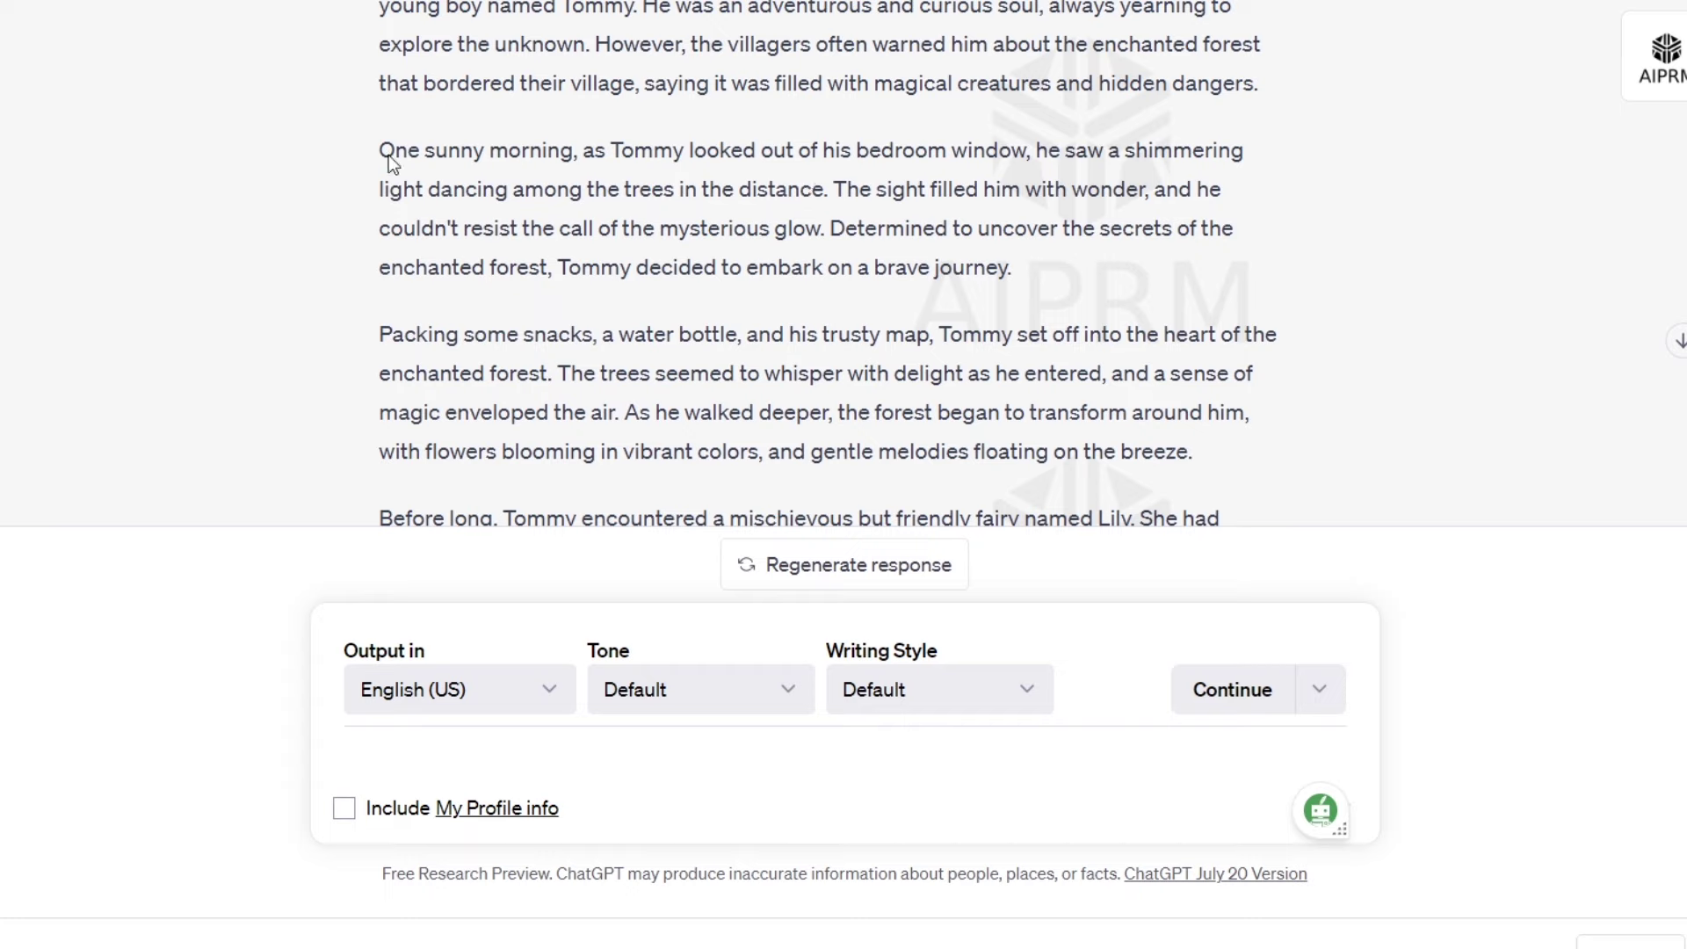
drag(387, 154, 830, 228)
click(835, 191)
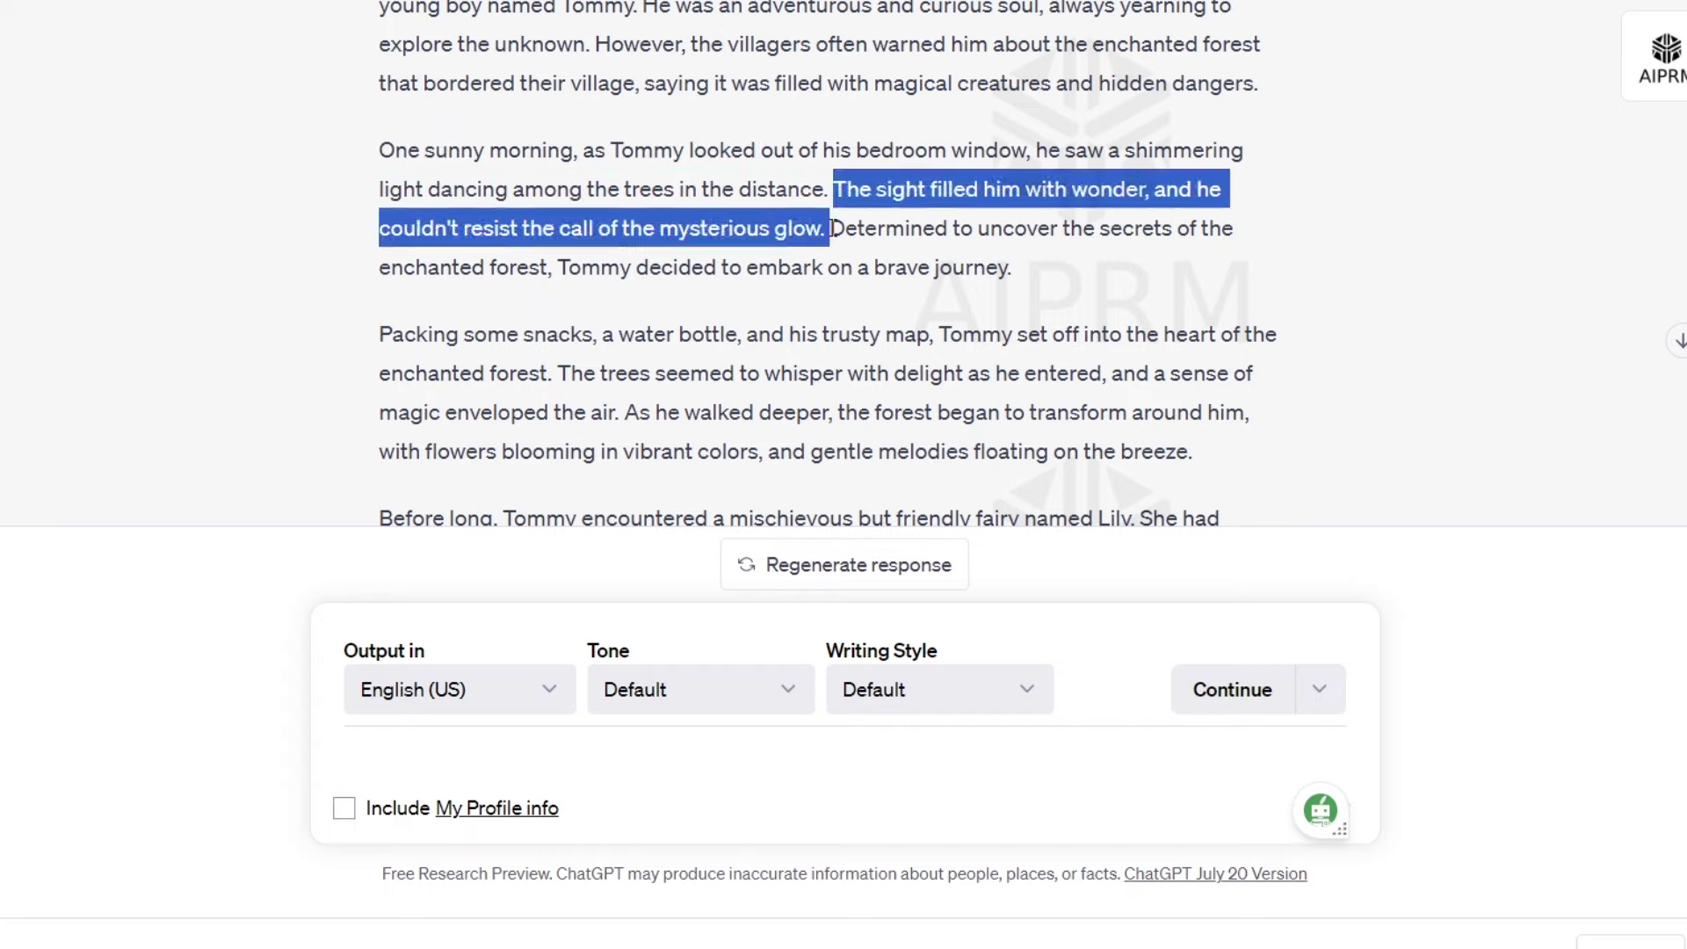
drag(1012, 268, 842, 222)
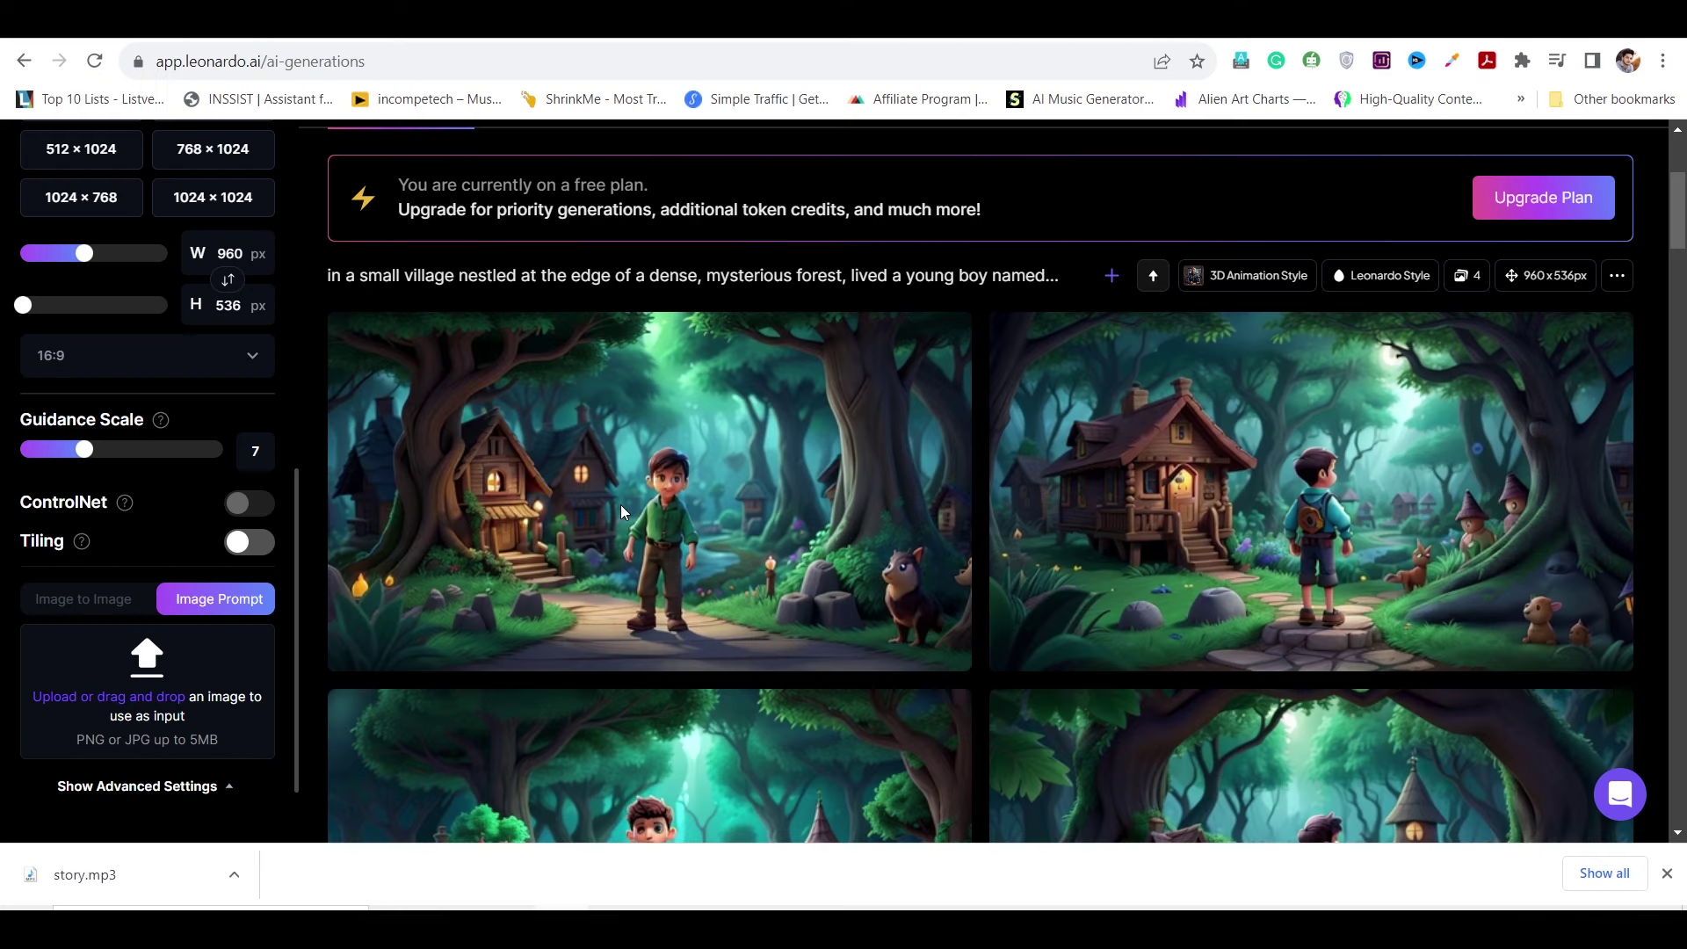
Switch to Leonardo.Ai, replace the prompt with the copied "One sunny morning" paragraph and generate images from it.
scroll(620, 505, up, 4)
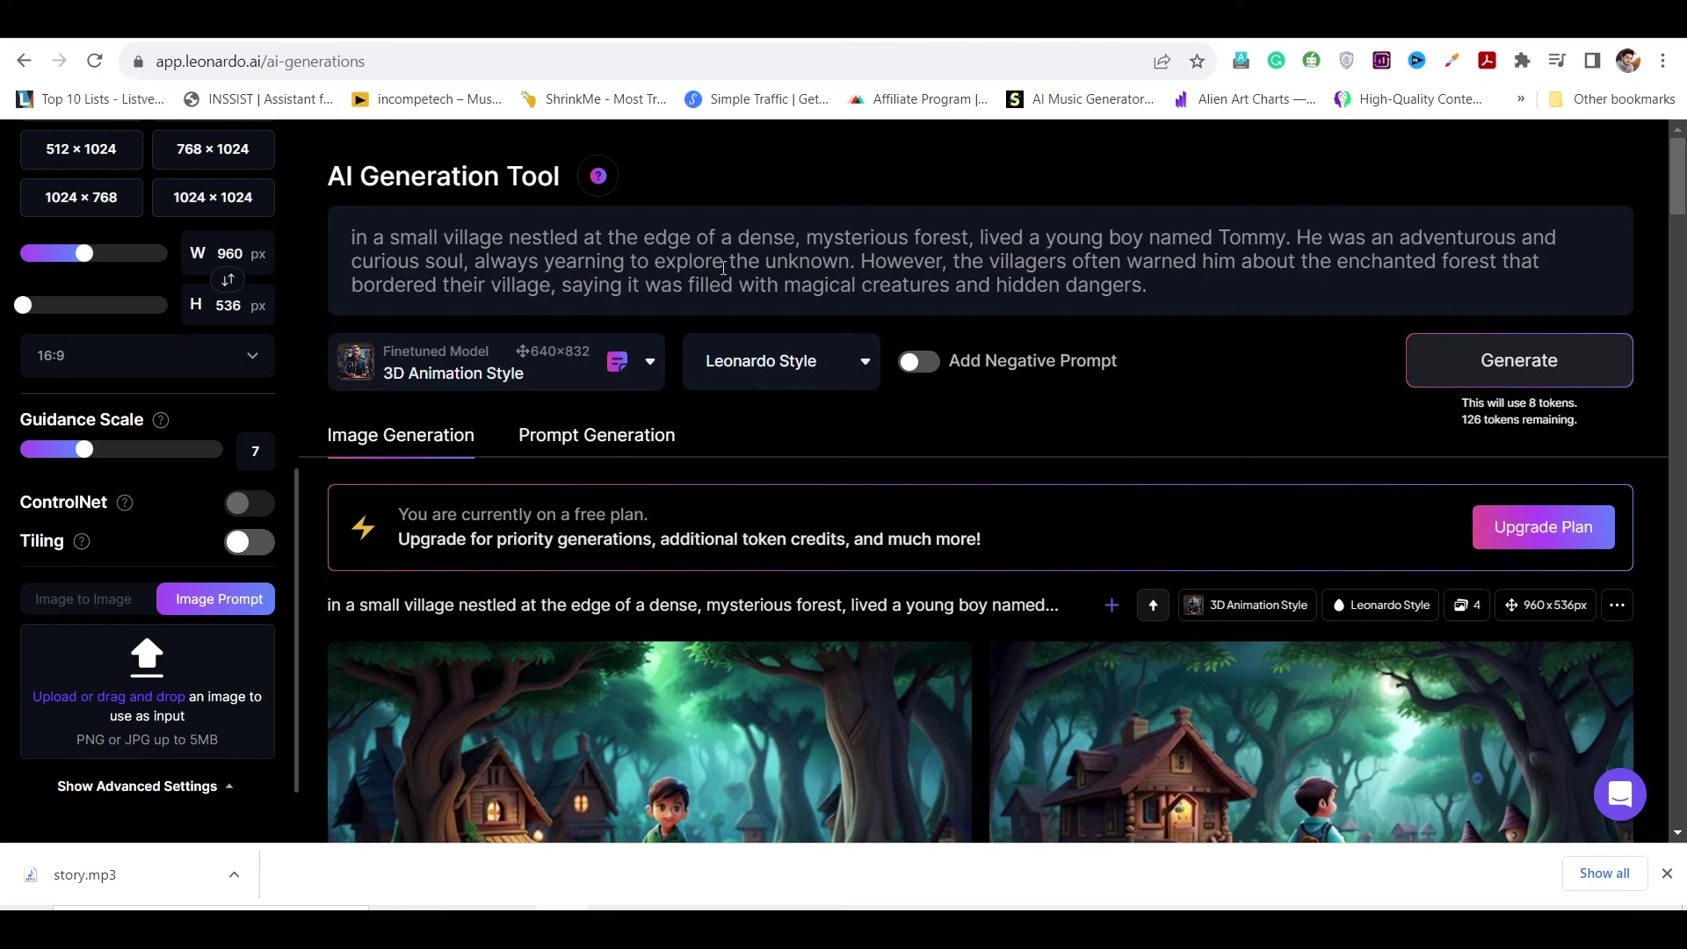
key(ctrl+a)
key(BackSpace)
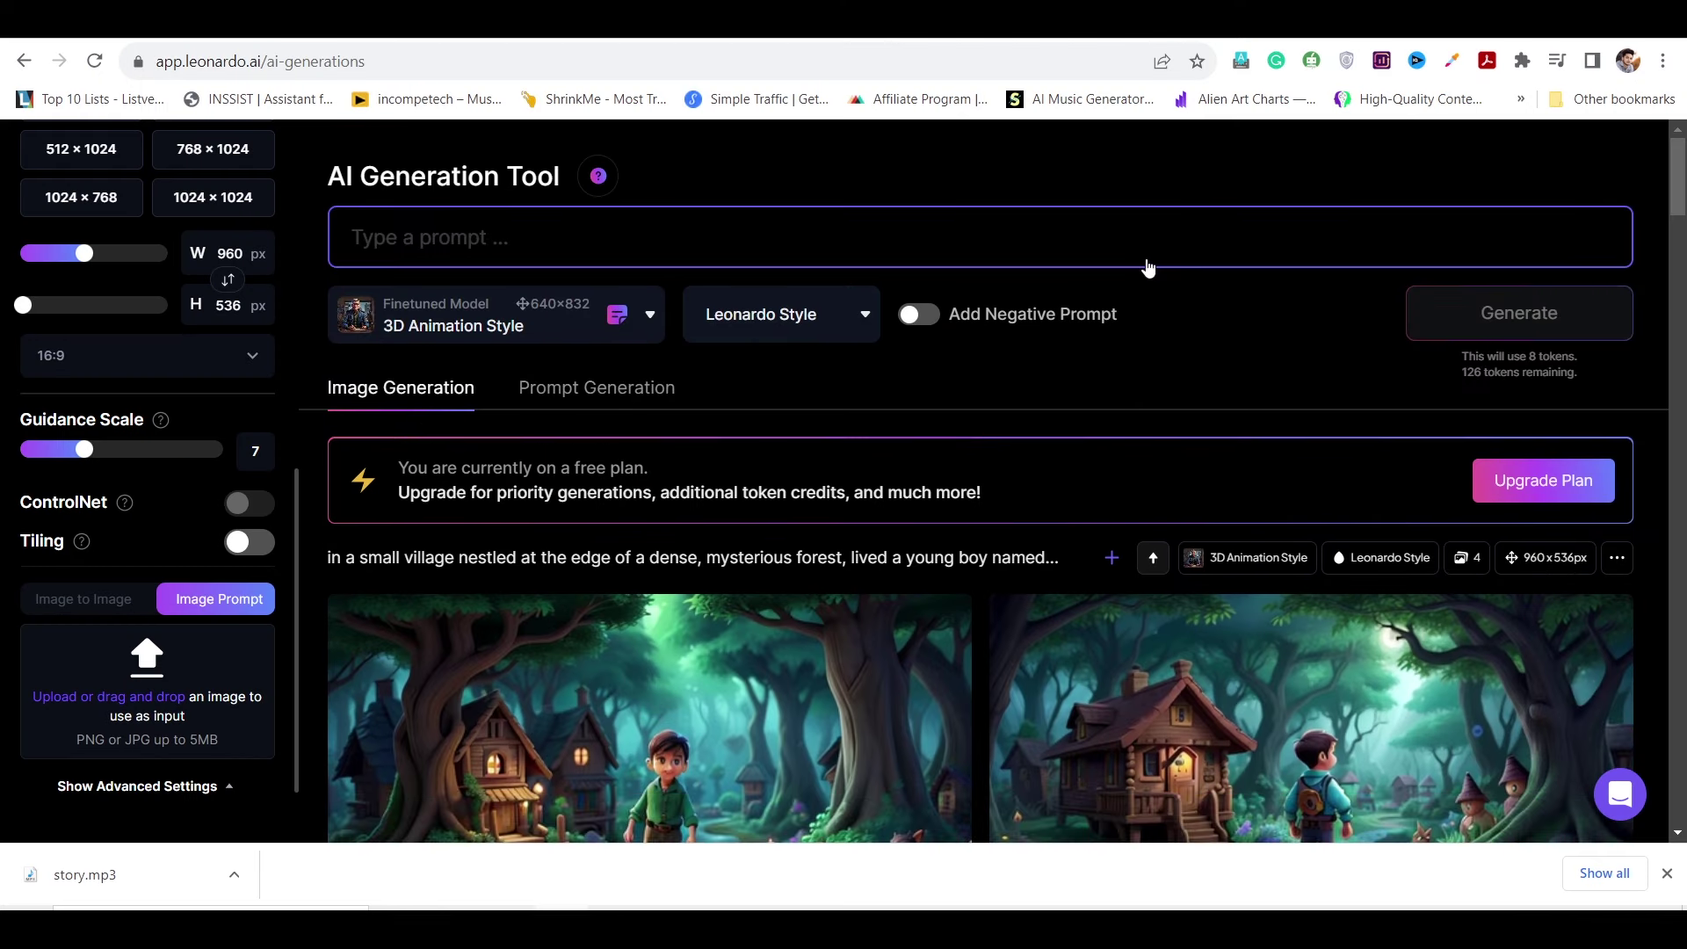
key(ctrl+v)
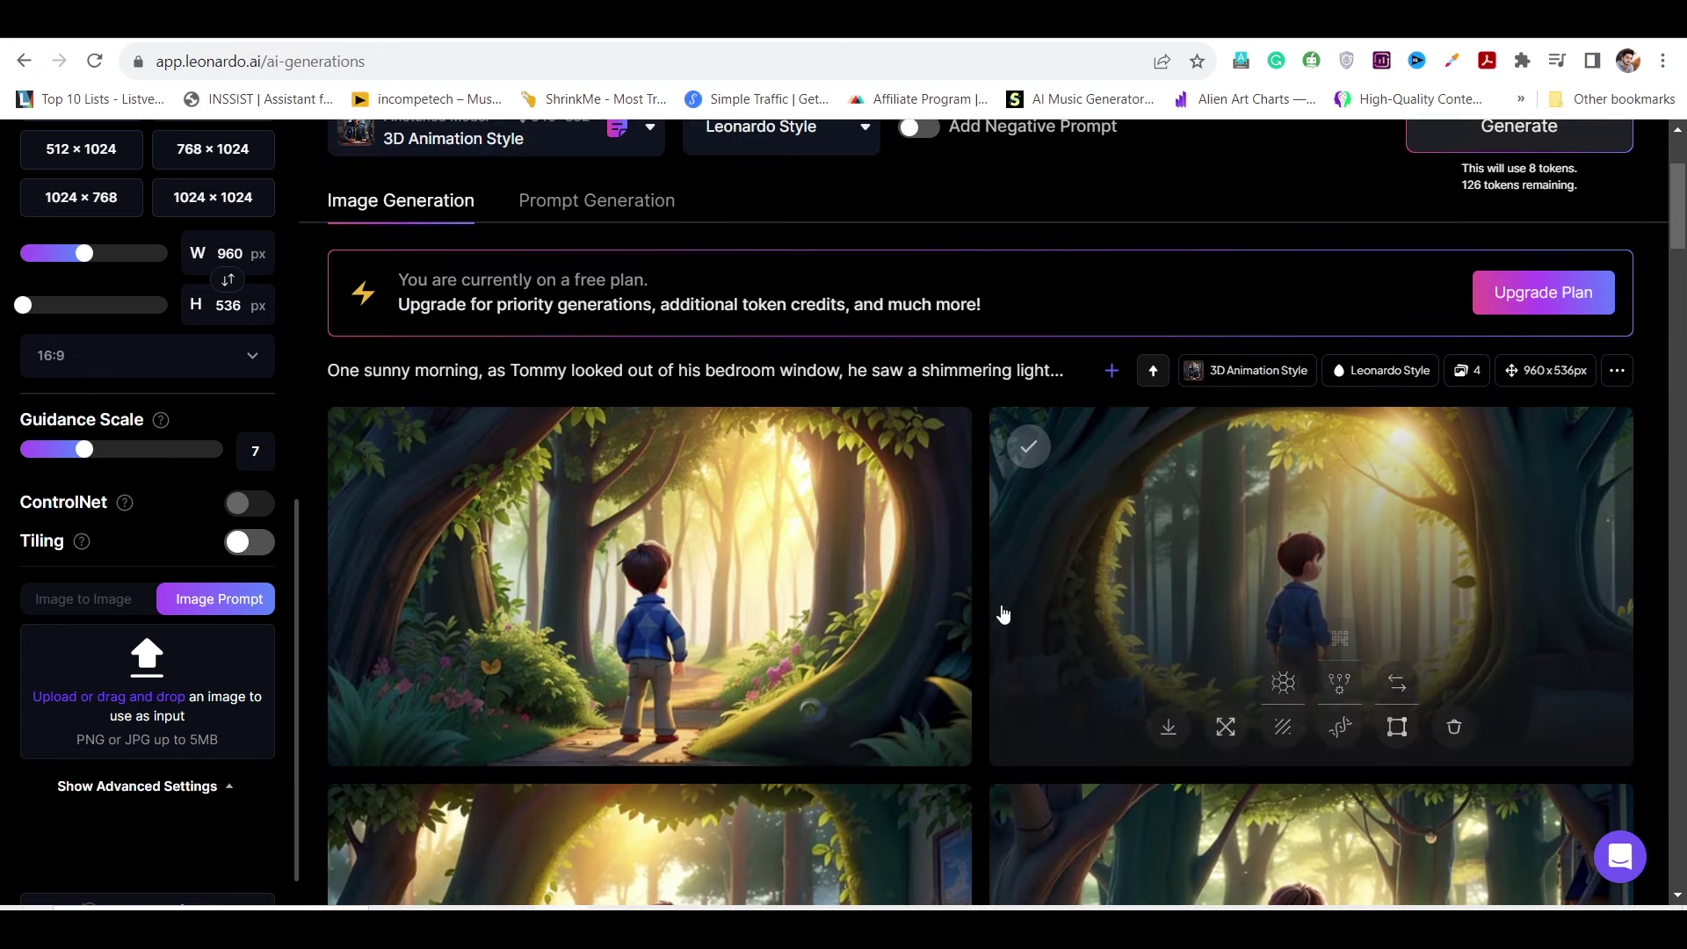
Examine the generated images of Tommy in the sunlit forest and compare them with the prompt and the earlier village images.
scroll(1003, 613, down, 5)
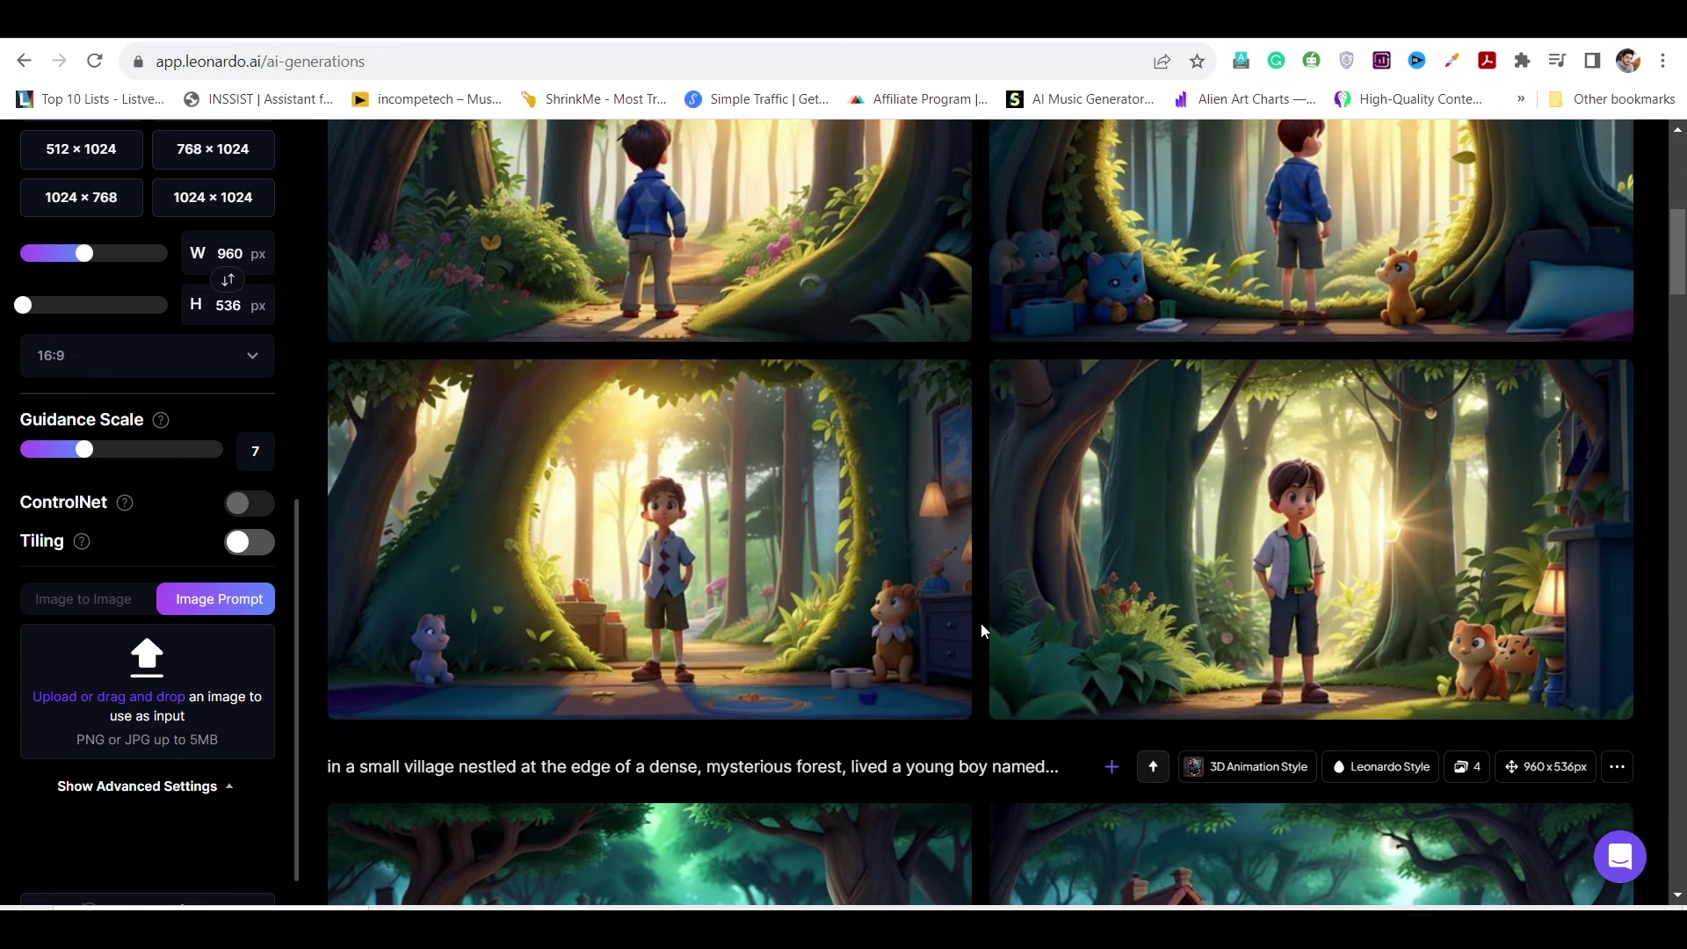
scroll(975, 619, up, 3)
scroll(966, 615, down, 3)
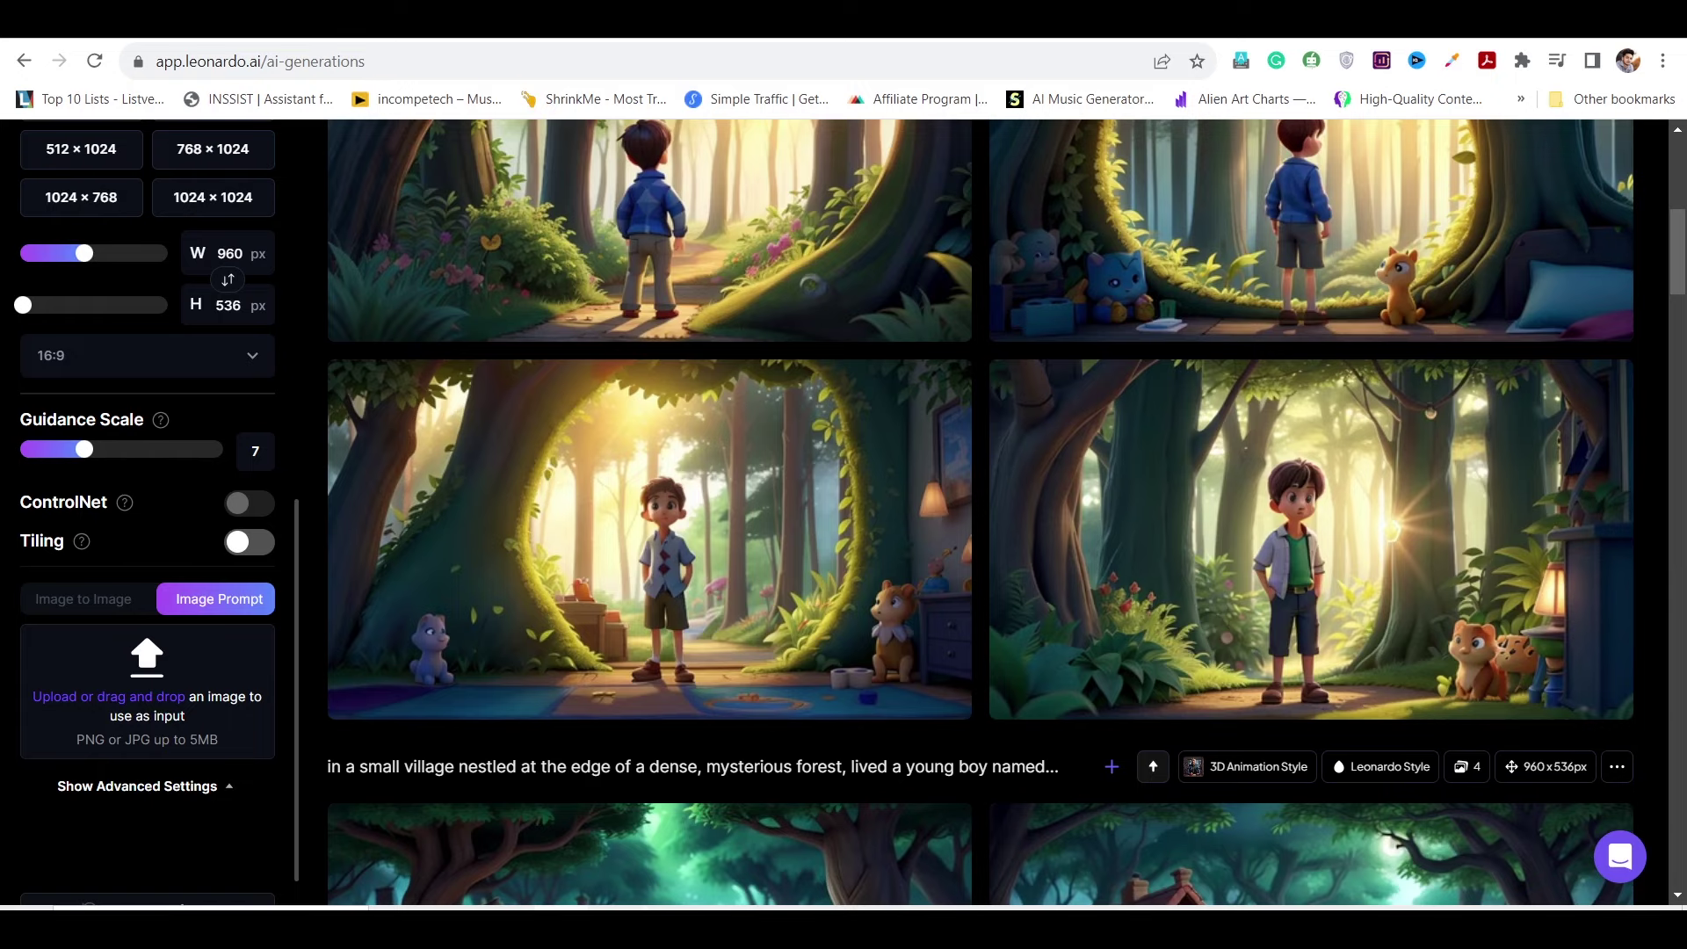
mouse_move(515, 694)
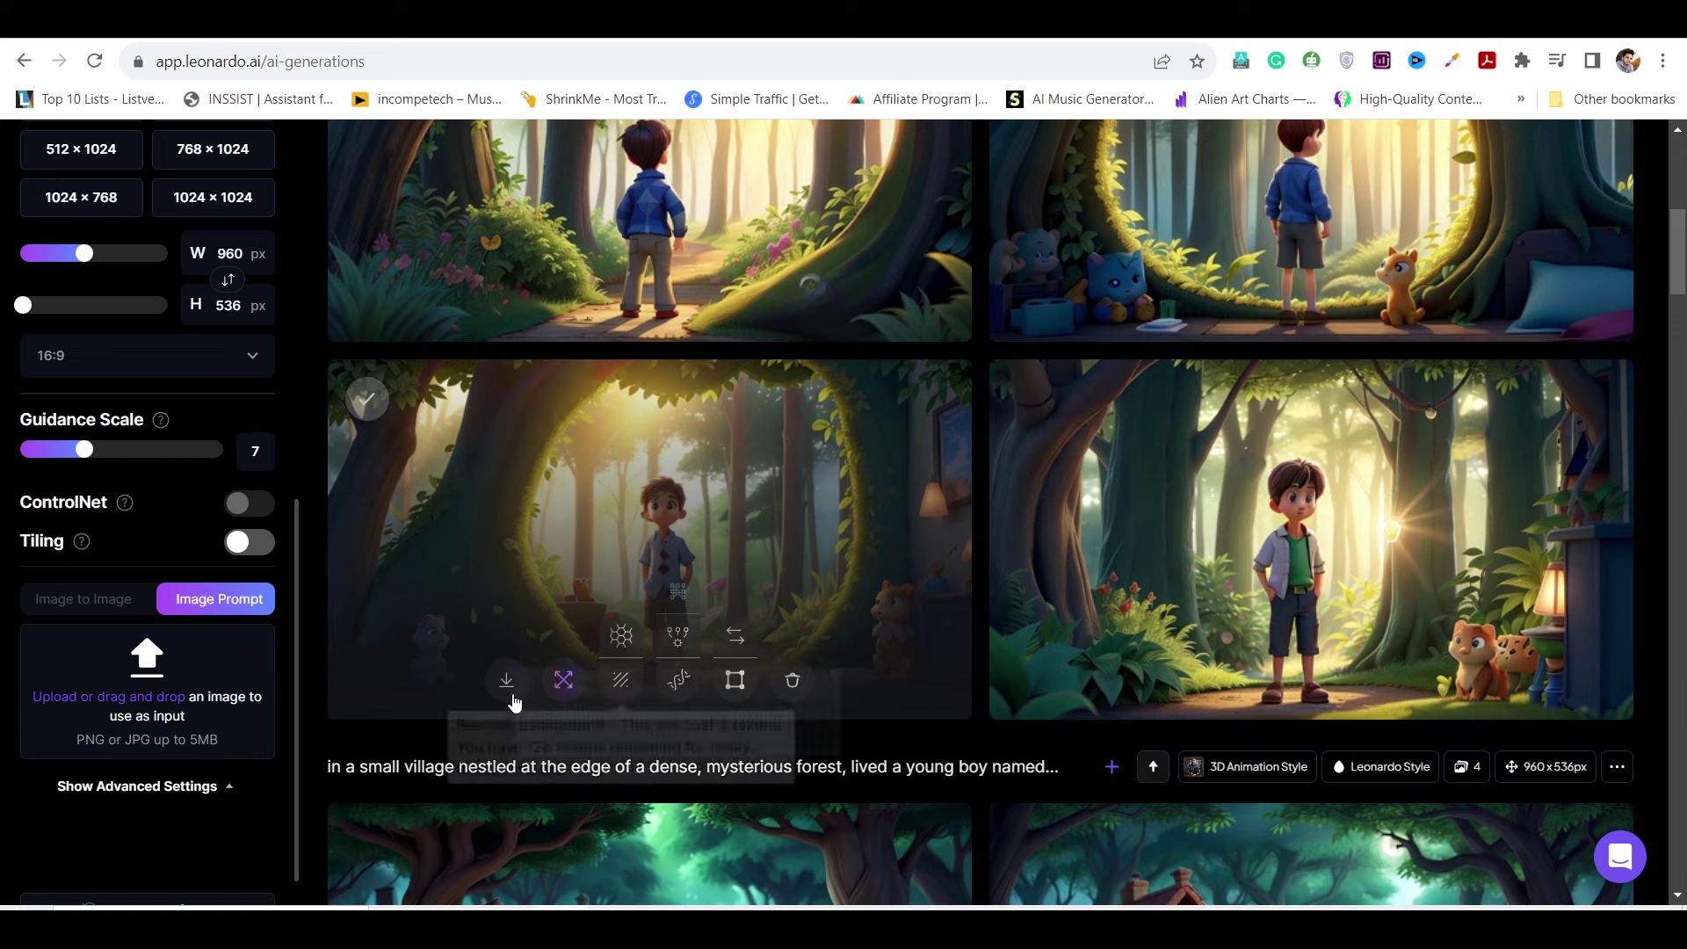
scroll(1078, 727, up, 3)
scroll(1112, 668, up, 2)
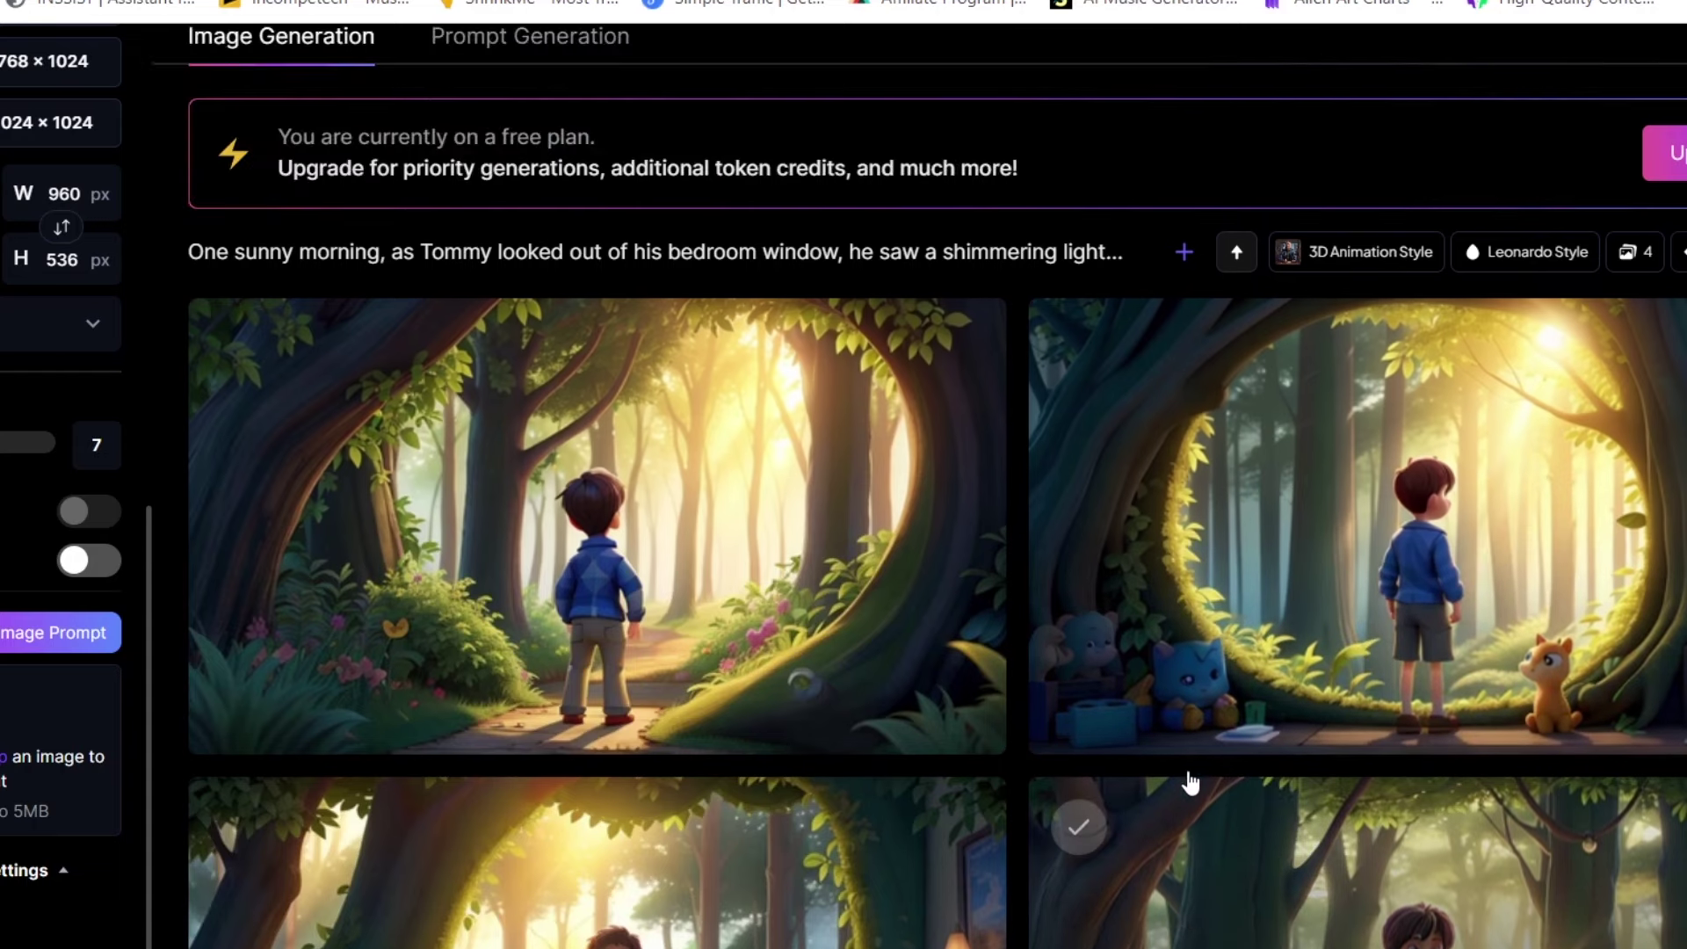
scroll(1299, 610, up, 5)
scroll(1304, 620, down, 3)
scroll(1304, 620, up, 3)
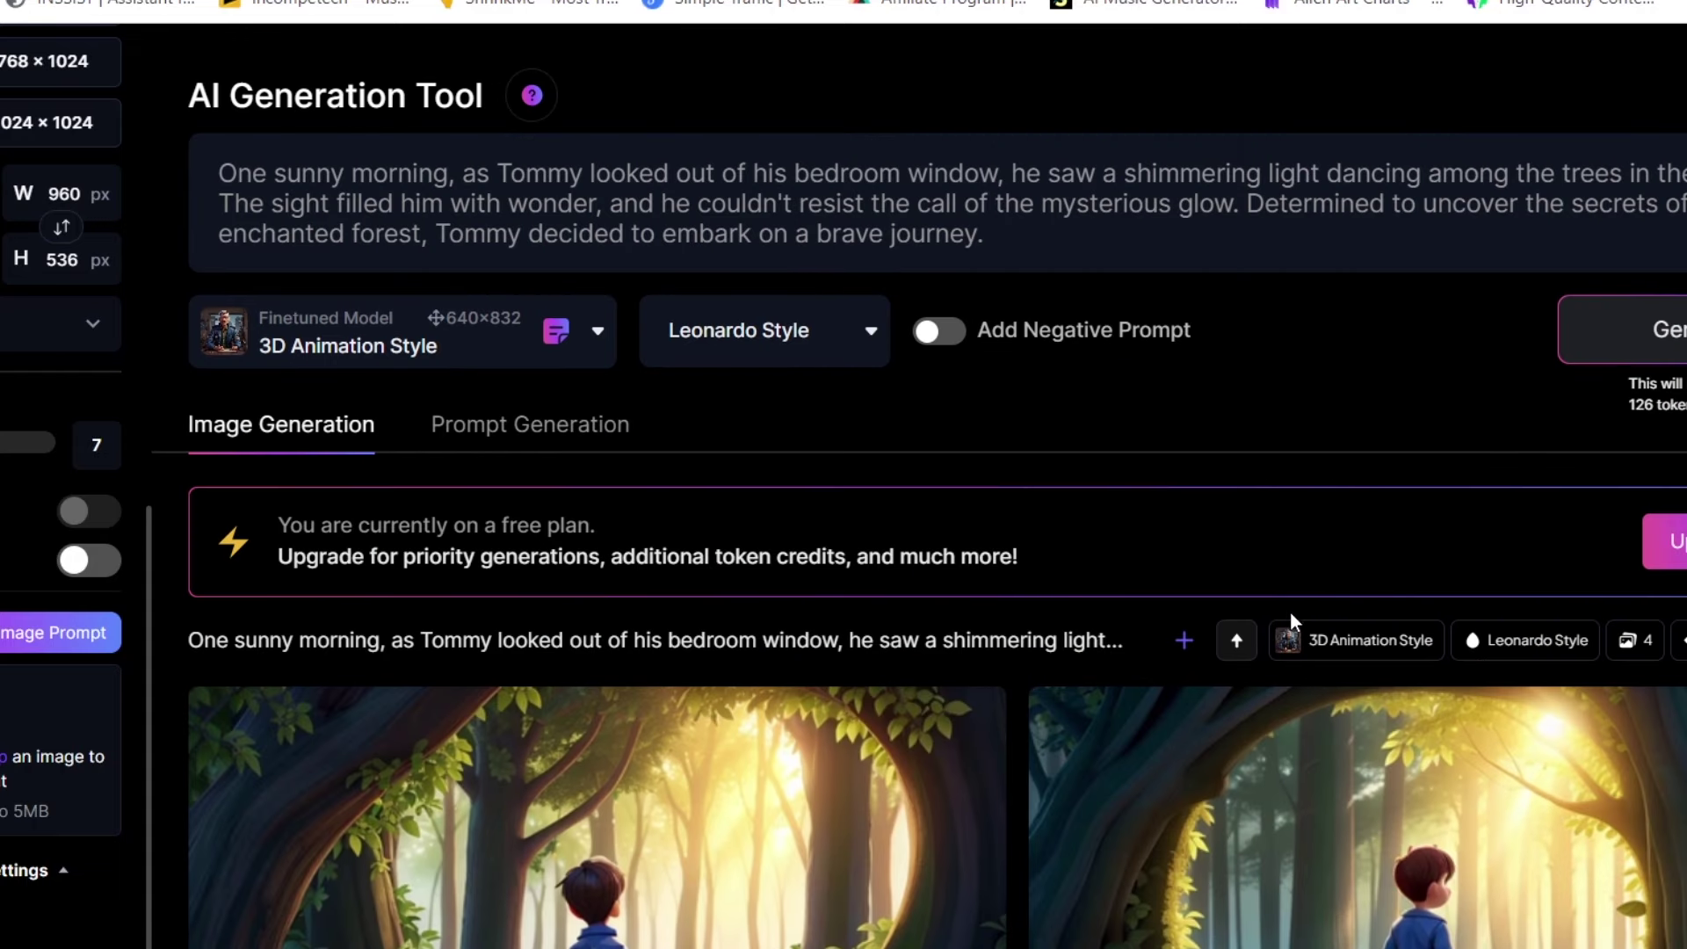
scroll(1277, 623, down, 3)
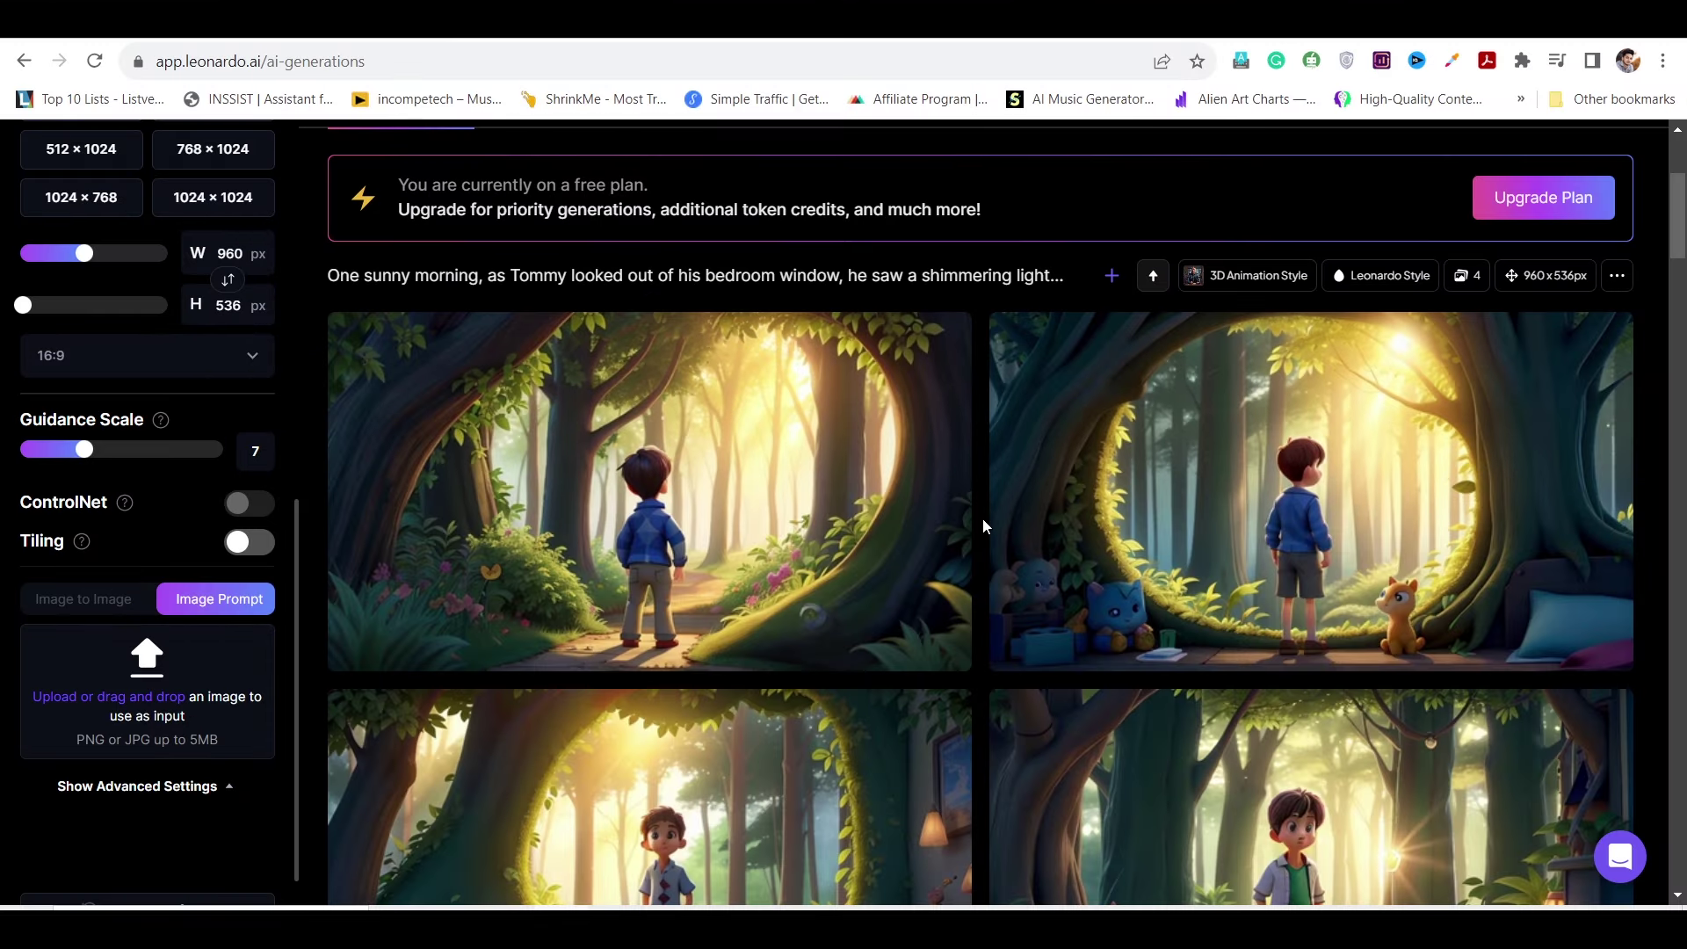
scroll(982, 525, down, 7)
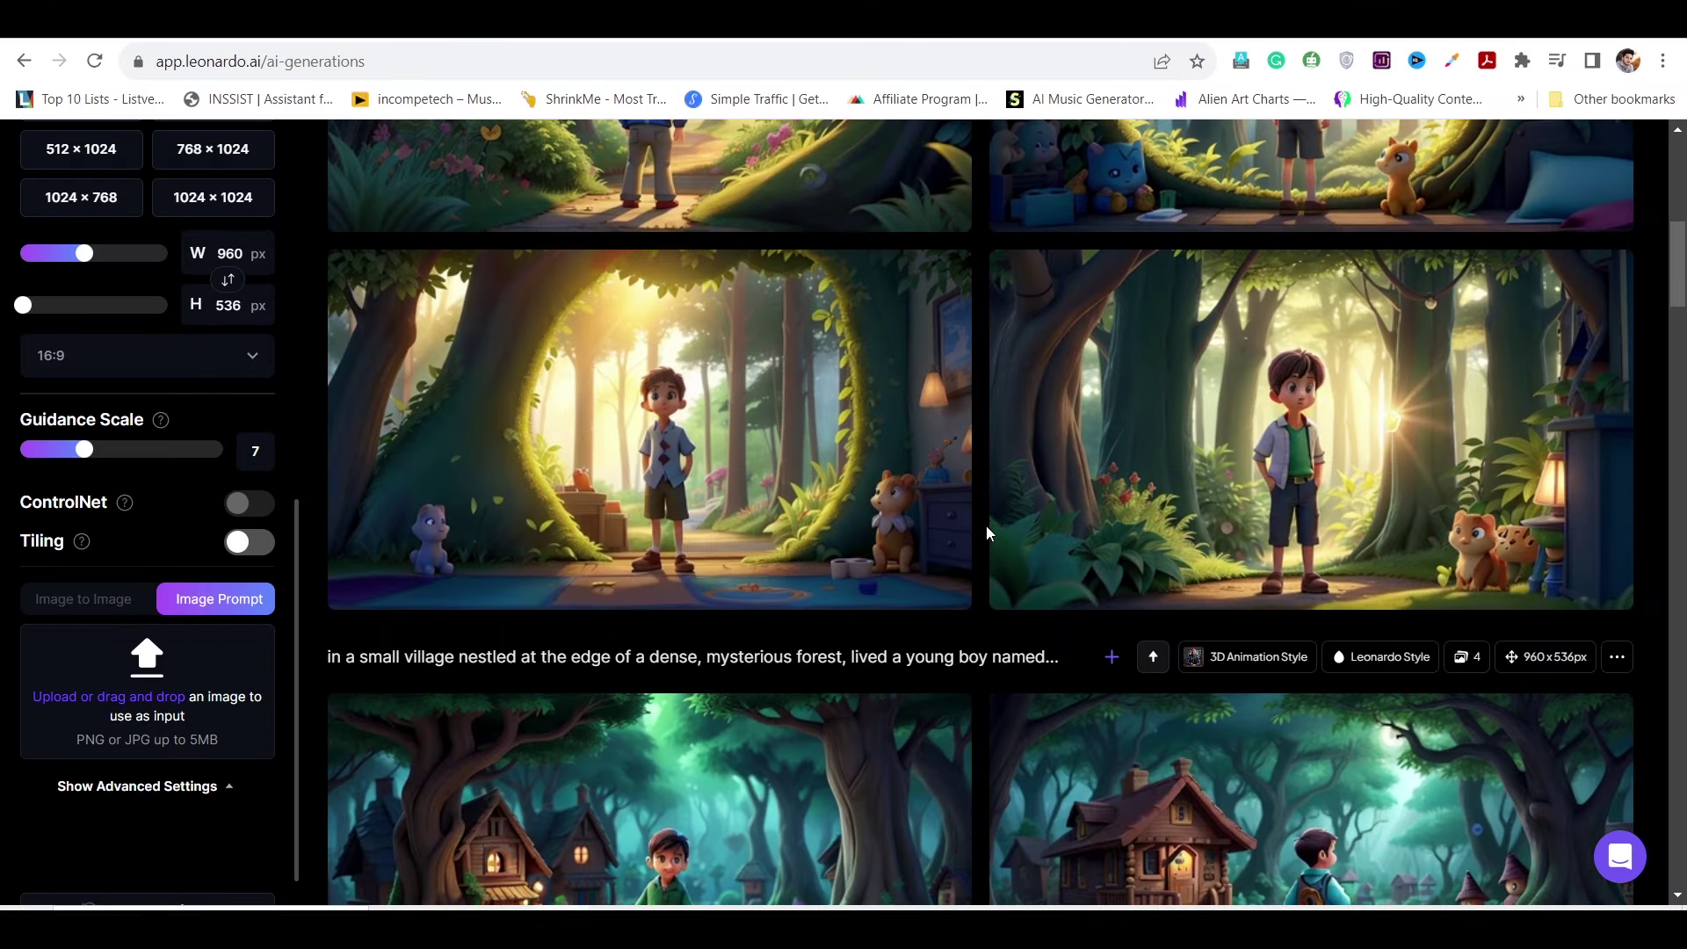
scroll(991, 546, up, 9)
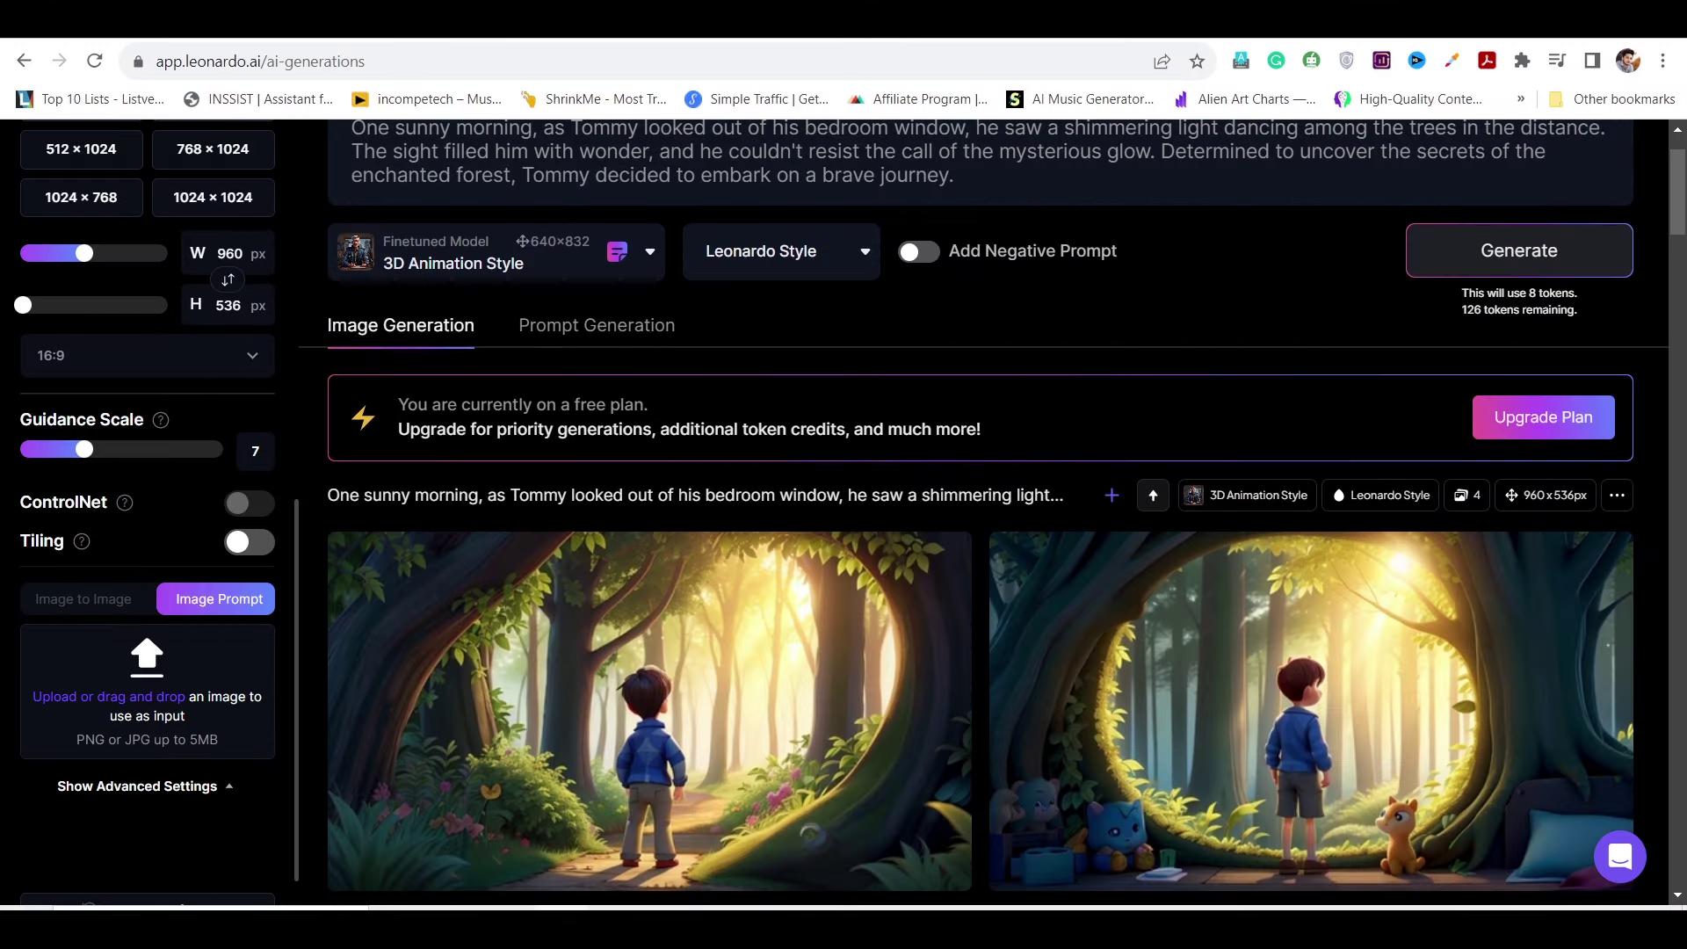
key(ctrl+Tab)
key(ctrl+shift+Tab)
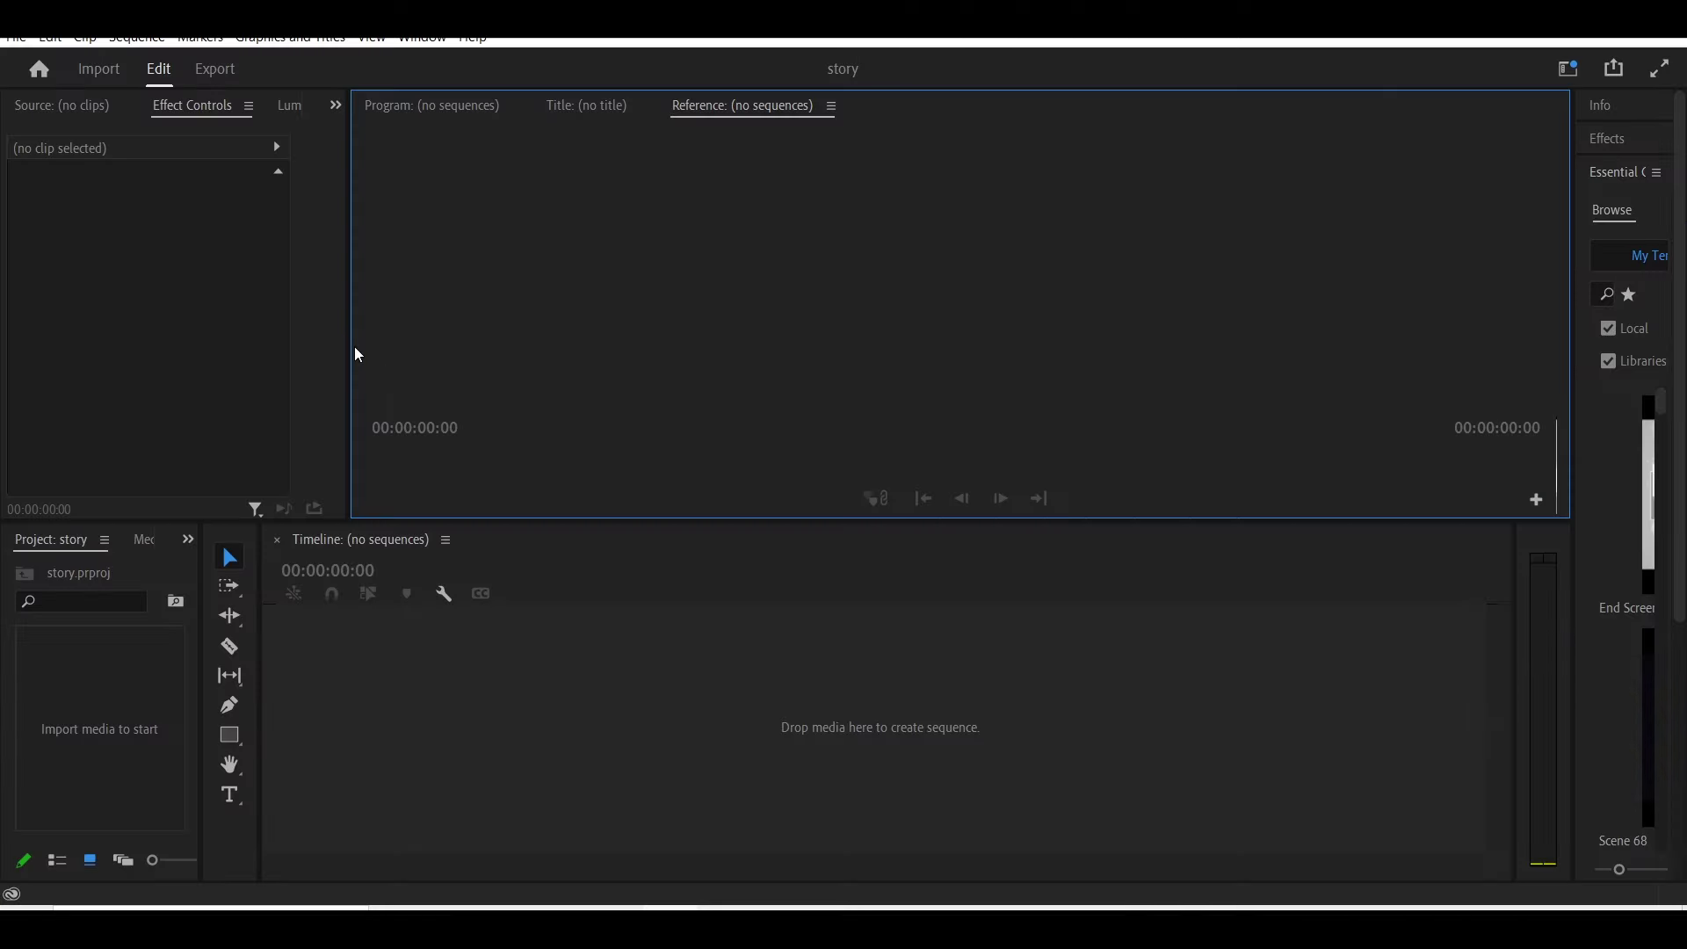
Switch to Premiere Pro and add the four Tommy images from Downloads to track V1 and story.mp3 to track A1, from the start.
drag(351, 347, 260, 323)
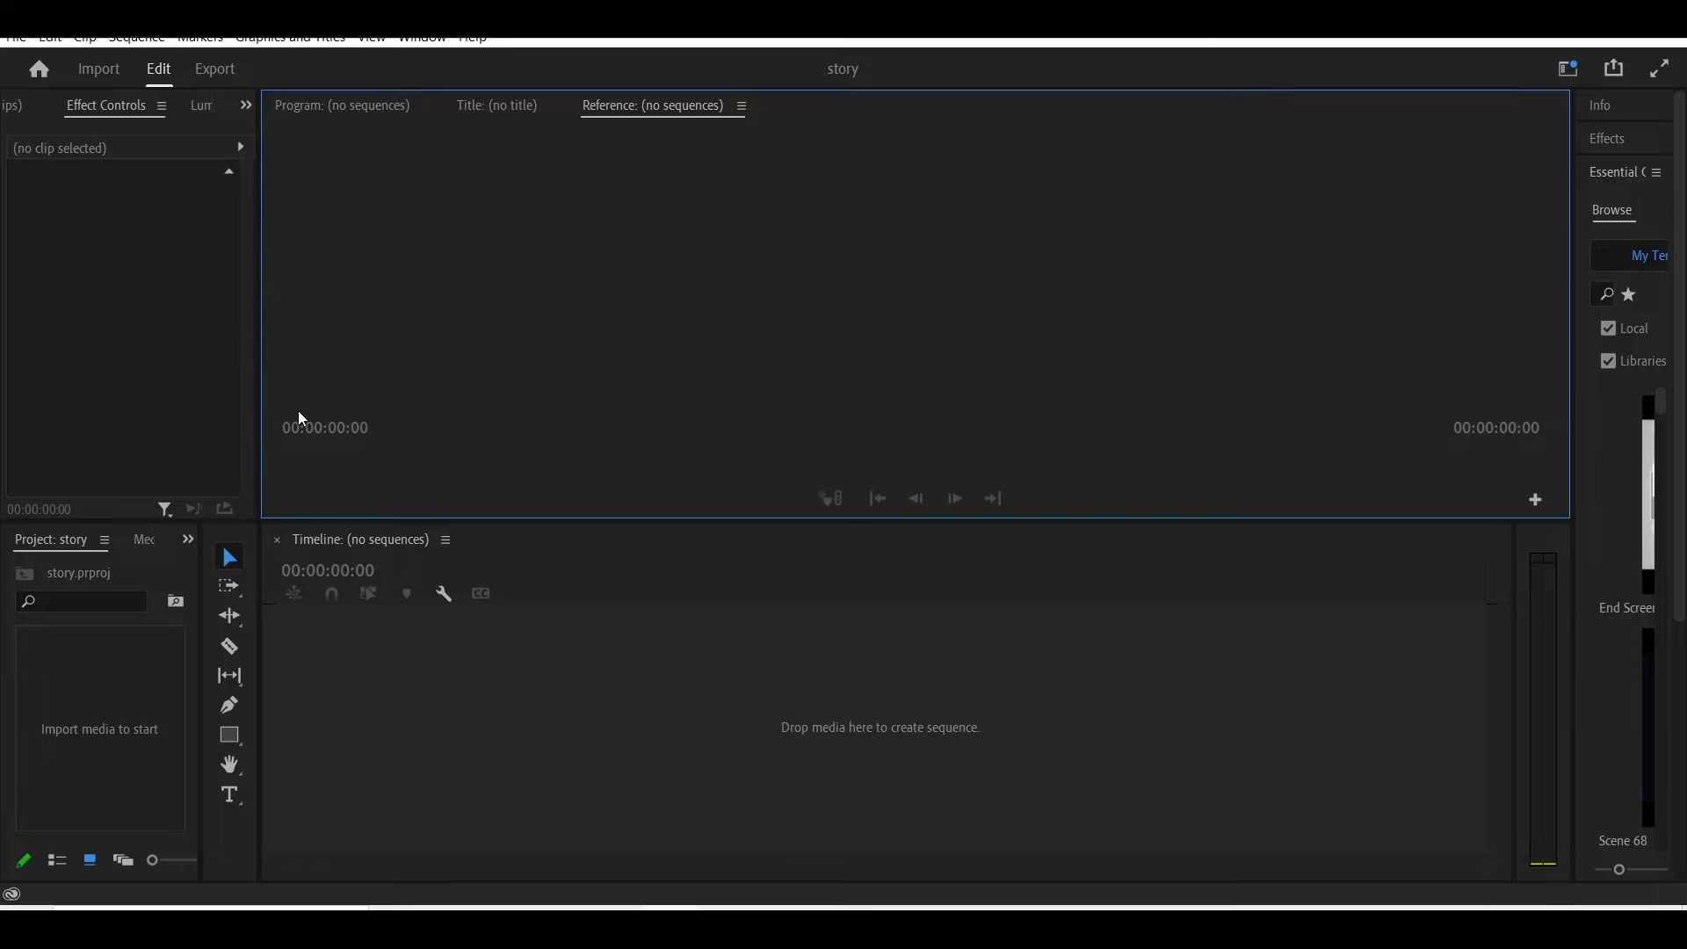
key(shift+1)
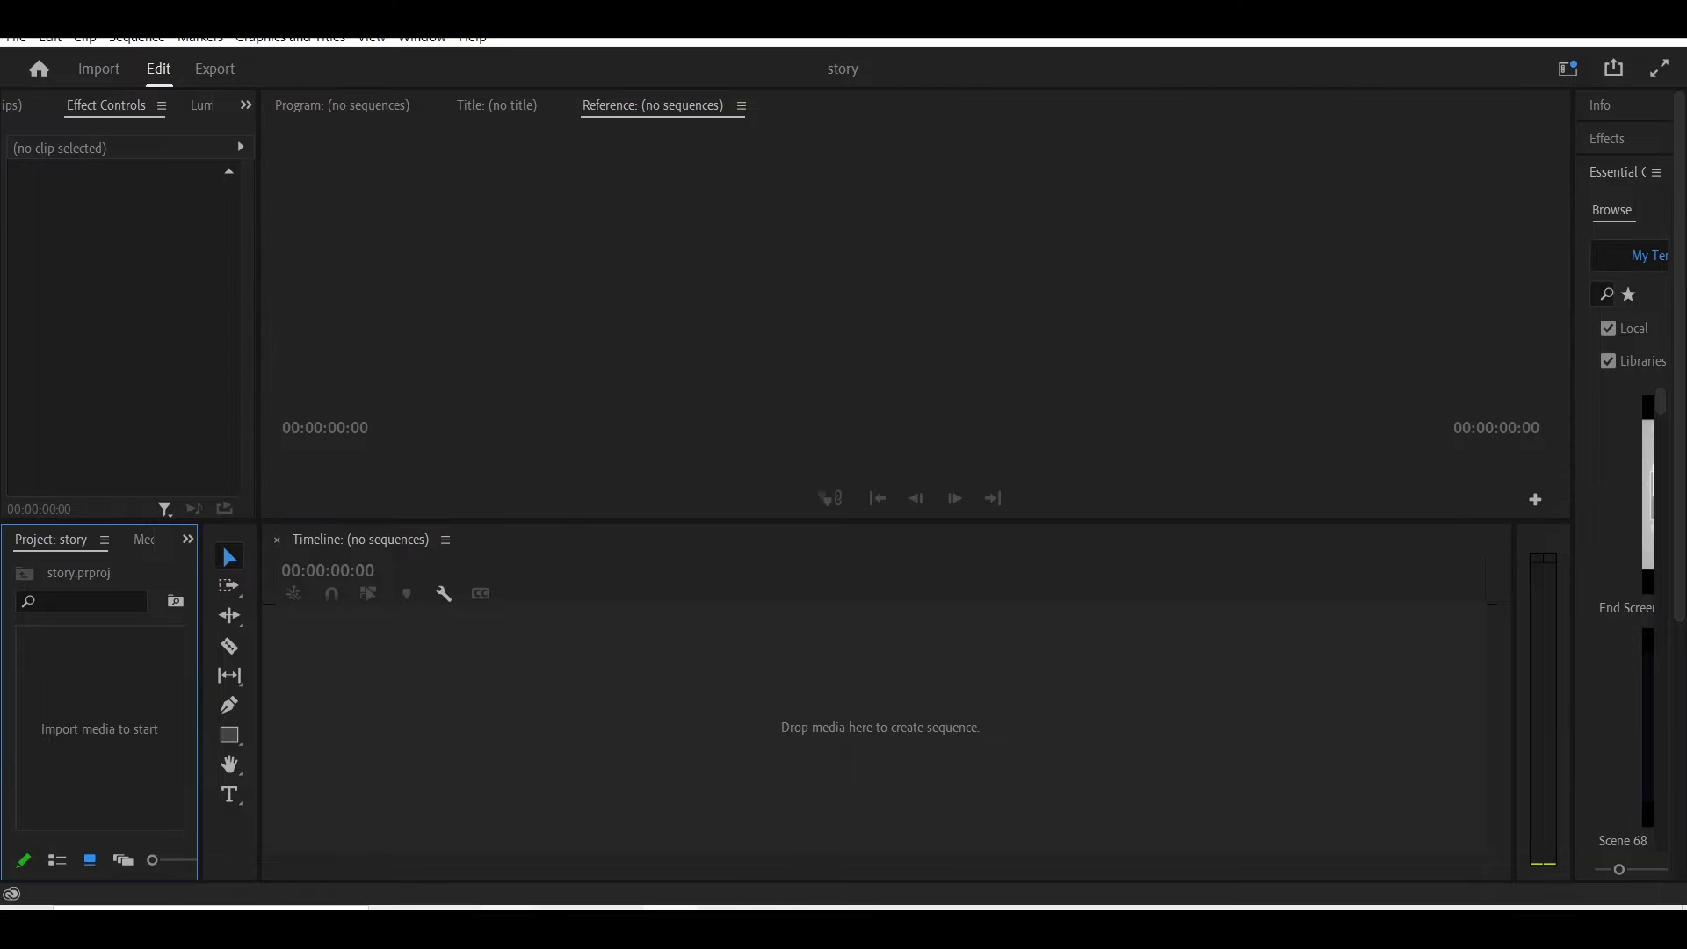
key(alt+Tab)
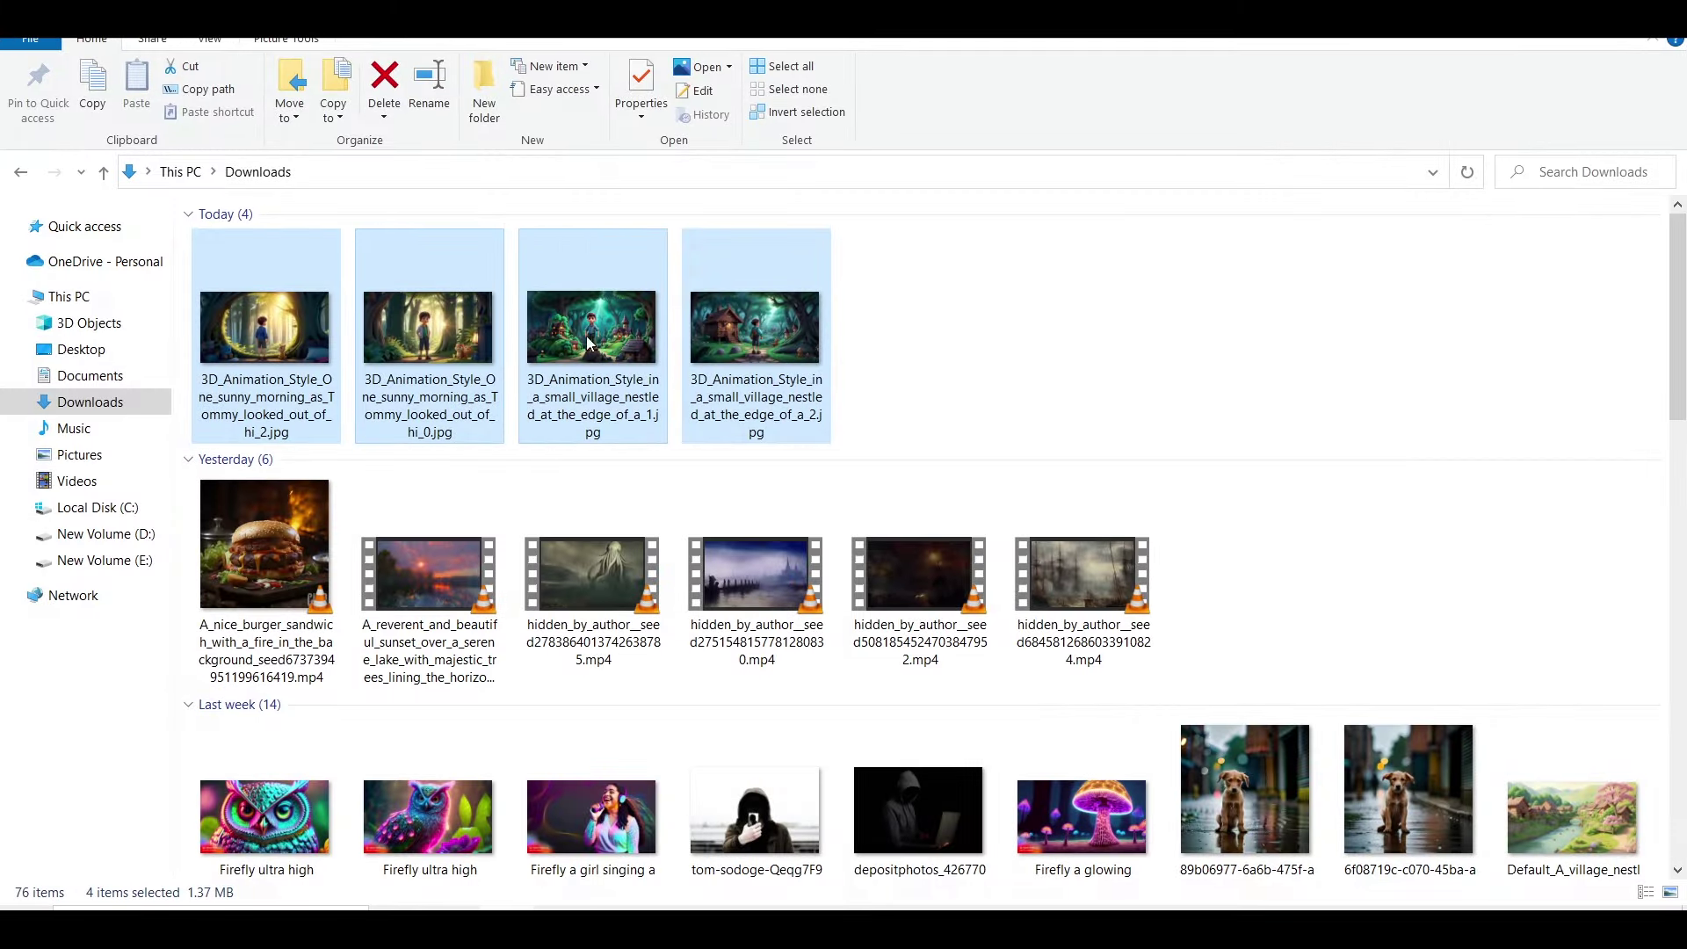
drag(588, 343, 372, 723)
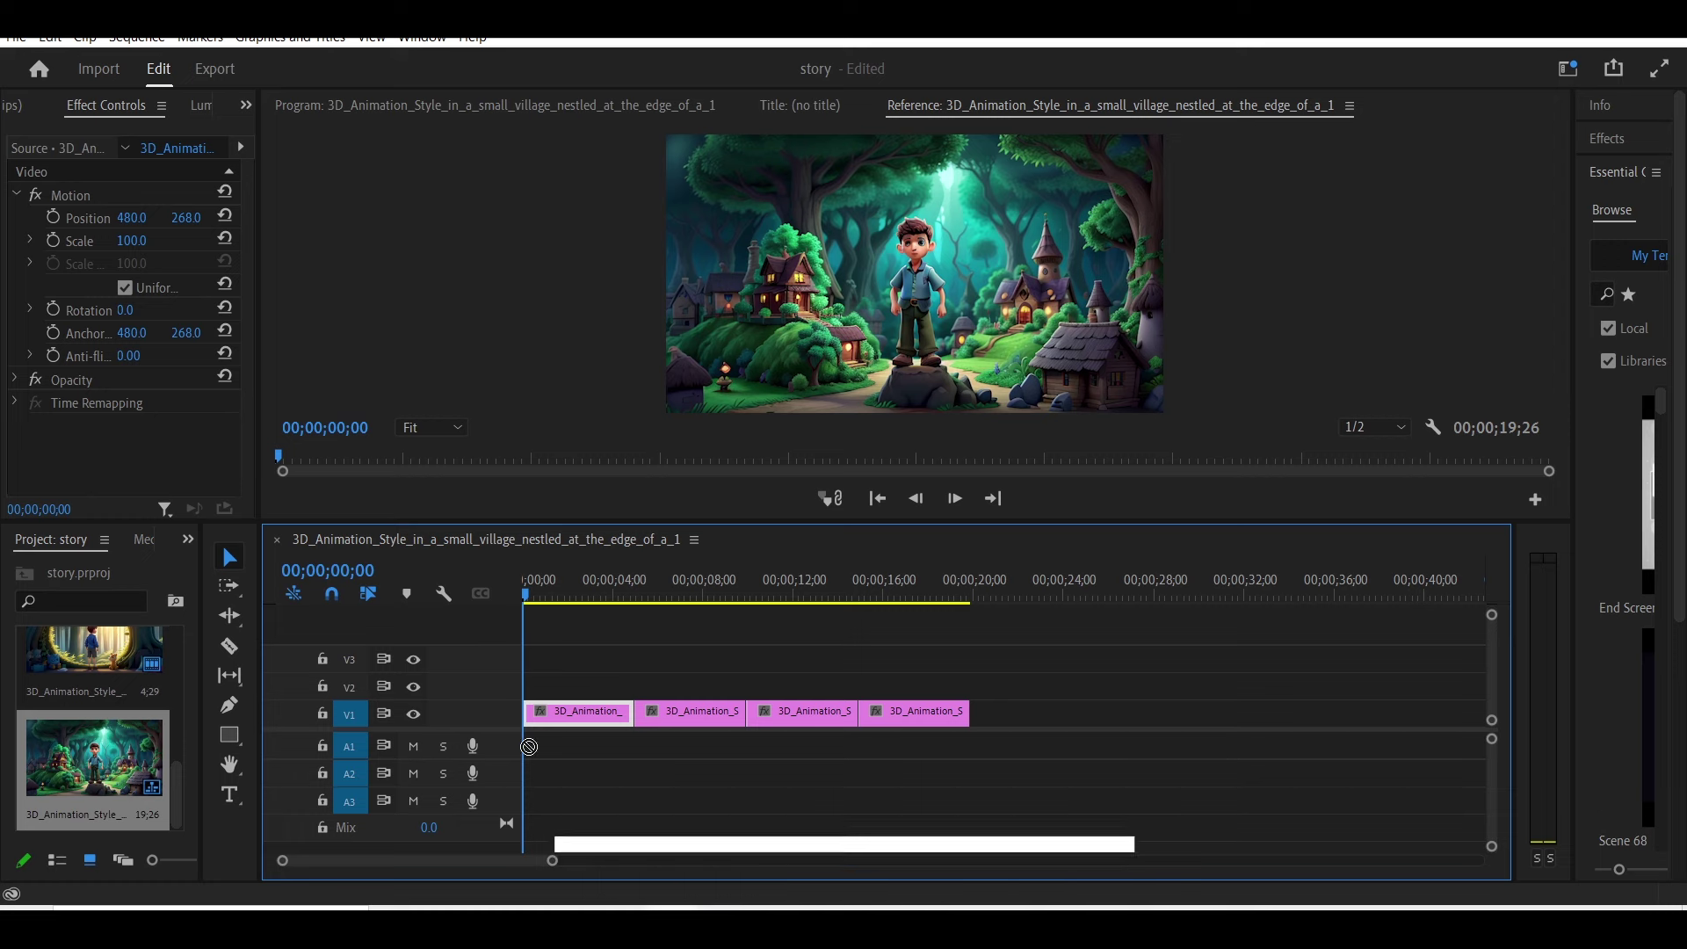
drag(529, 746, 527, 742)
Preview the four image clips against the narration and return to the start of the sequence.
click(565, 594)
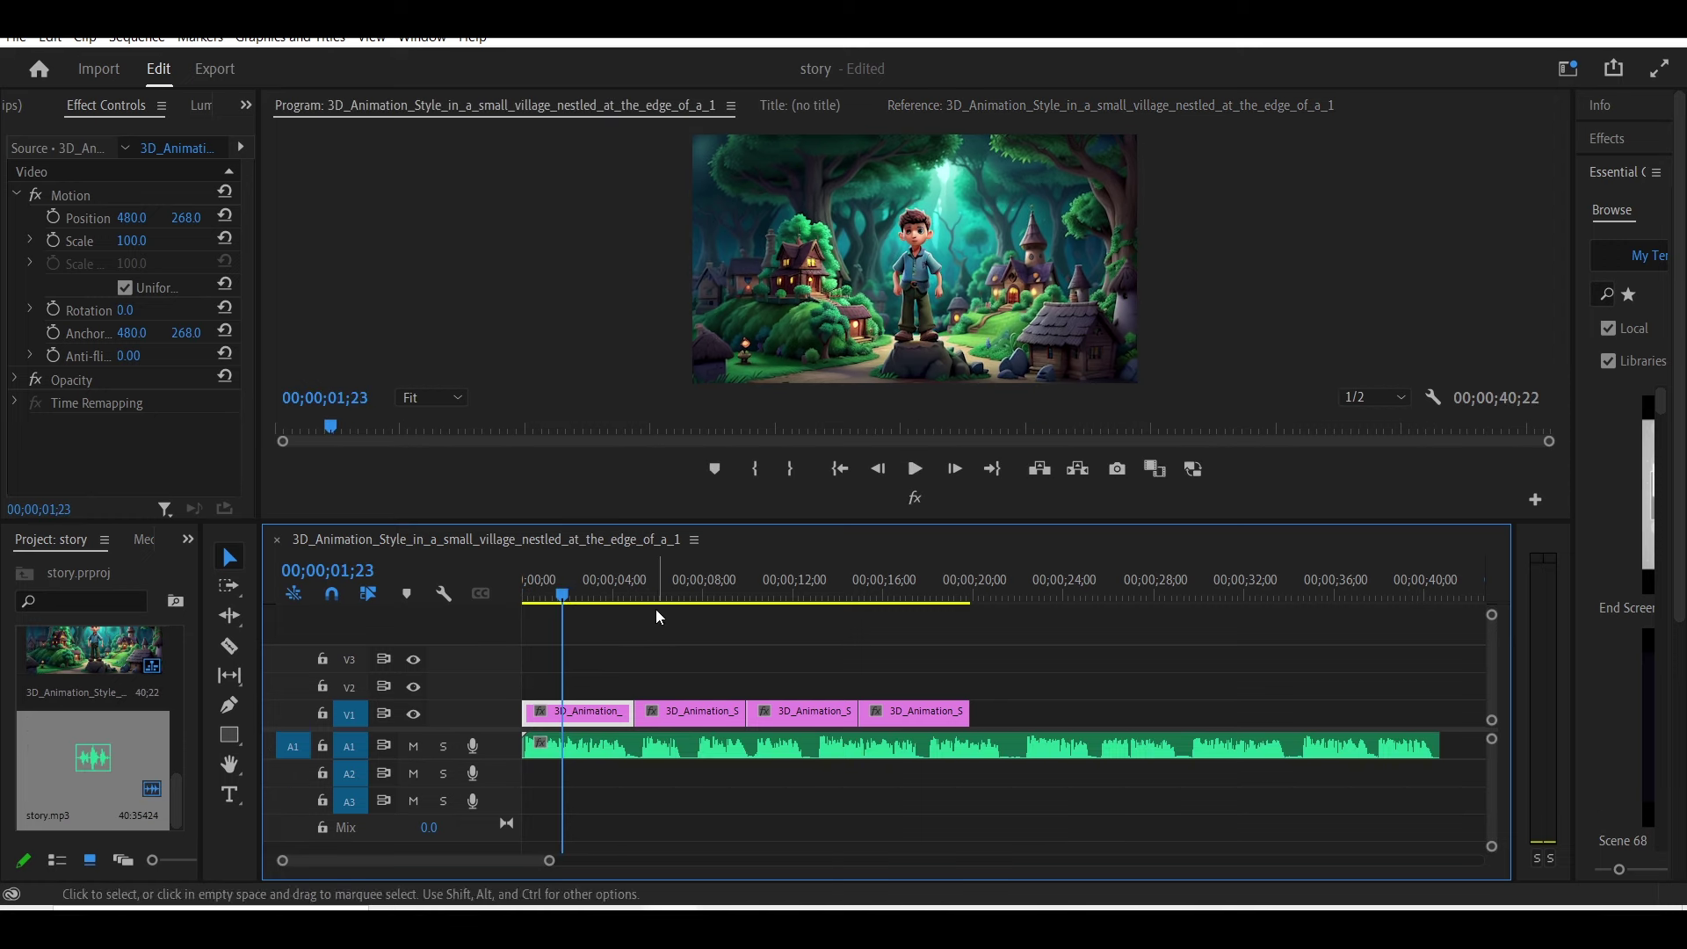
drag(604, 591, 960, 689)
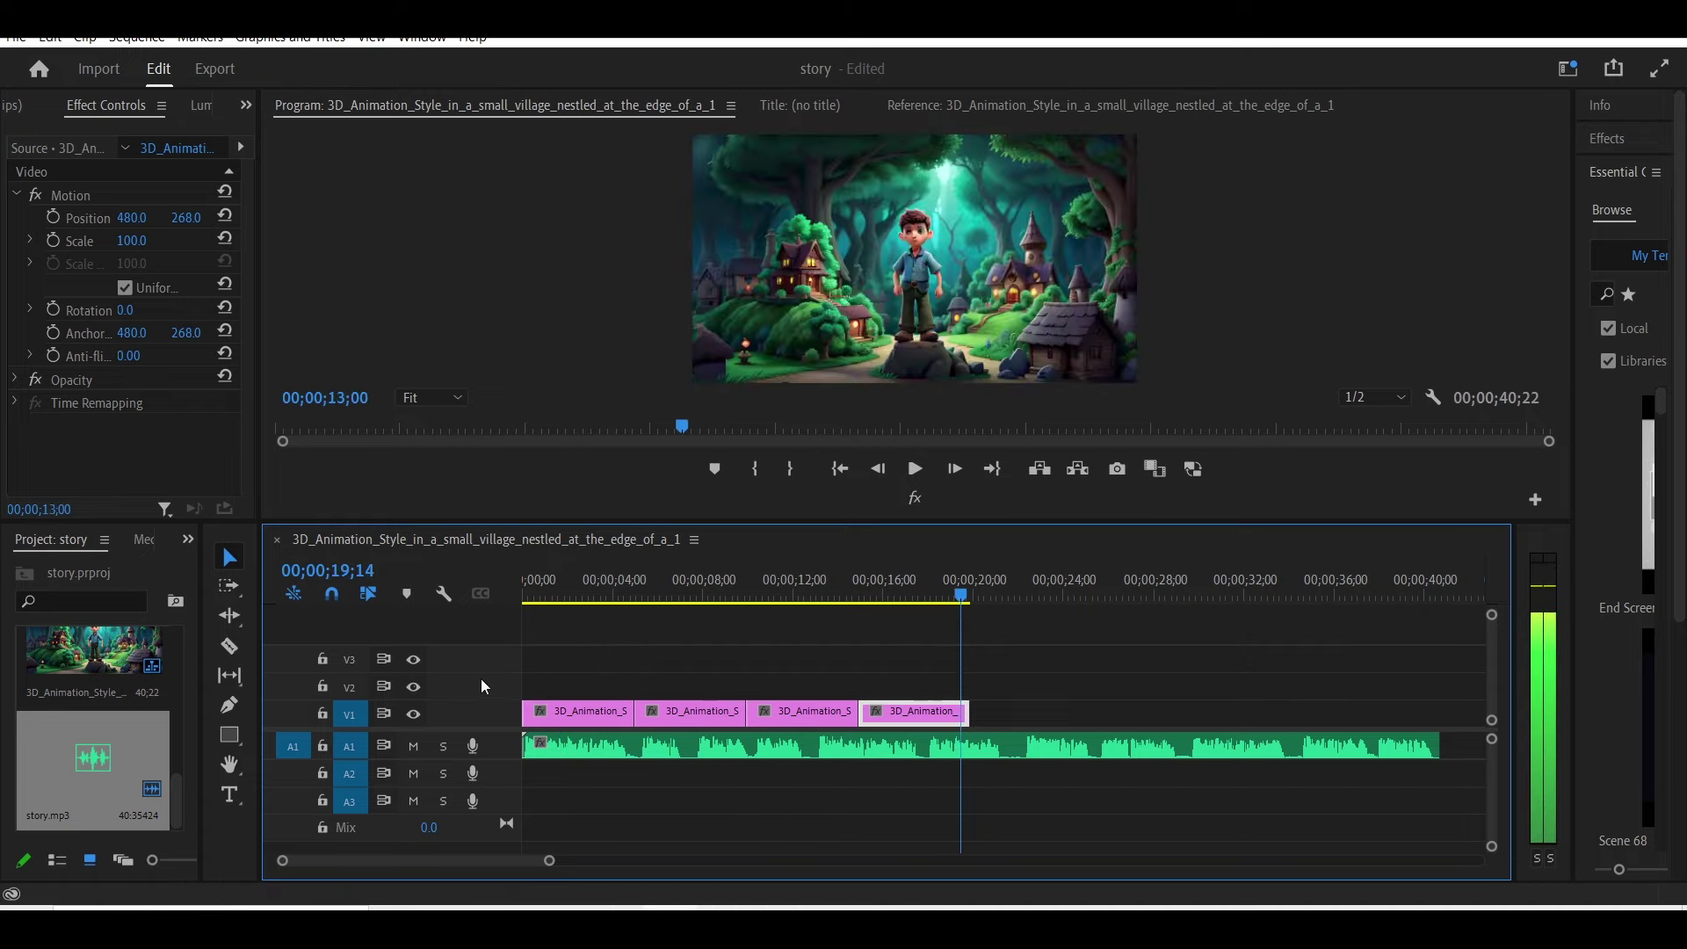
key(Home)
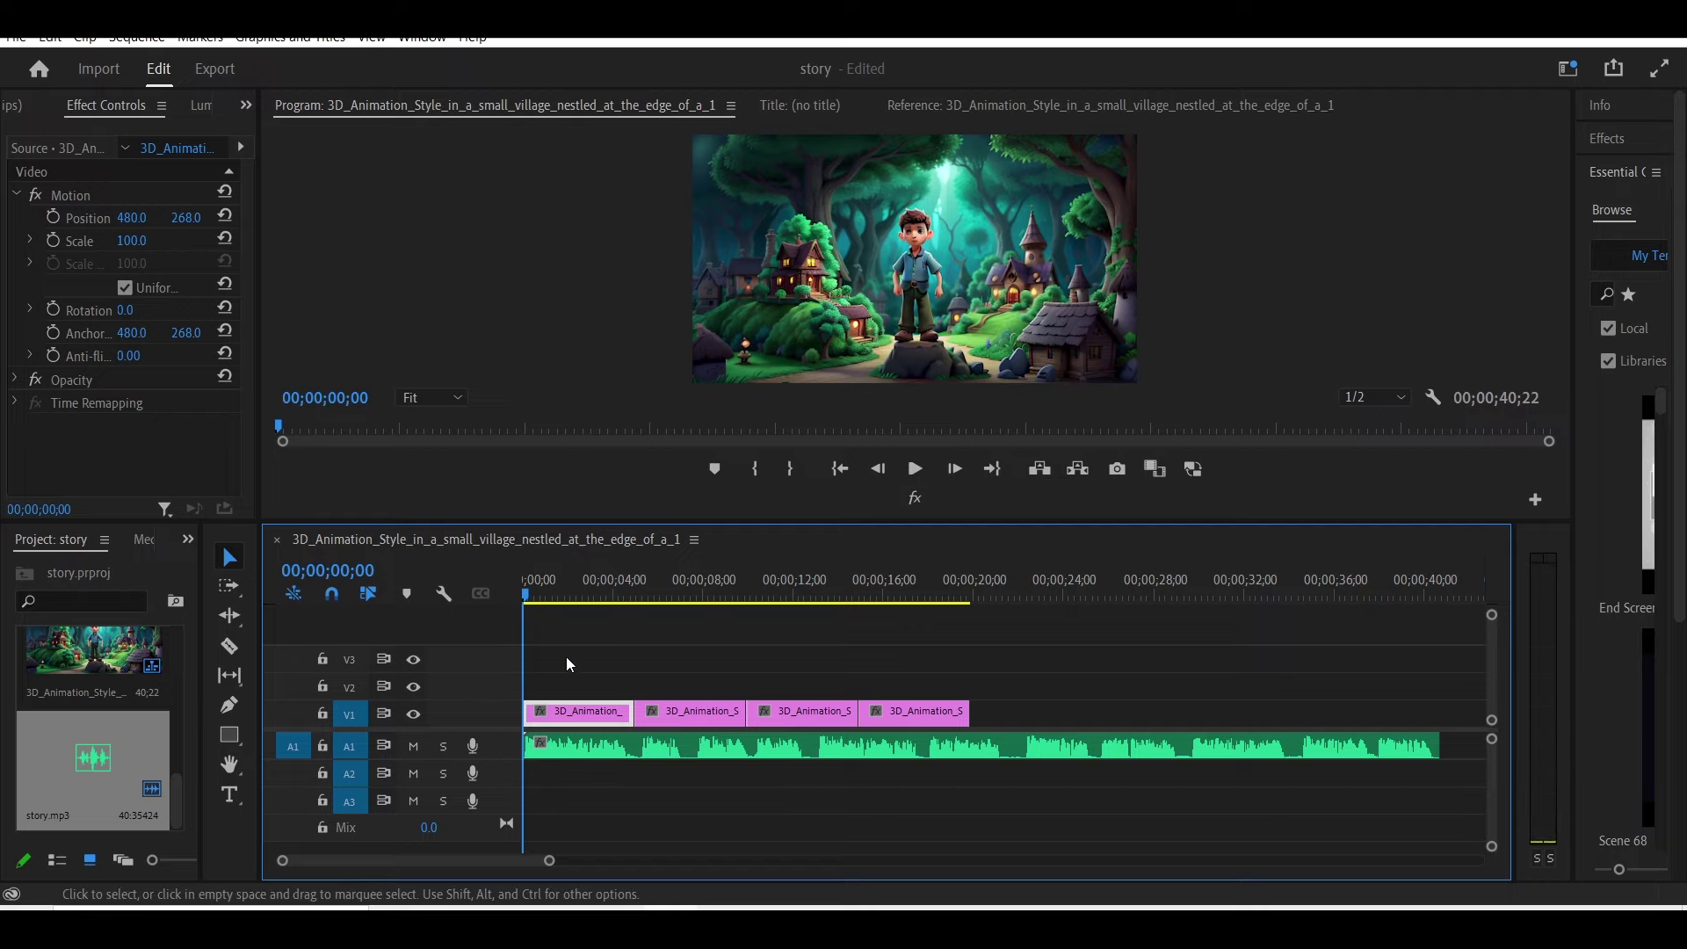
Animate a zoom-in on the first clip with Scale keyframes of 100 at the start and 138 at 00;00;04;03.
click(76, 245)
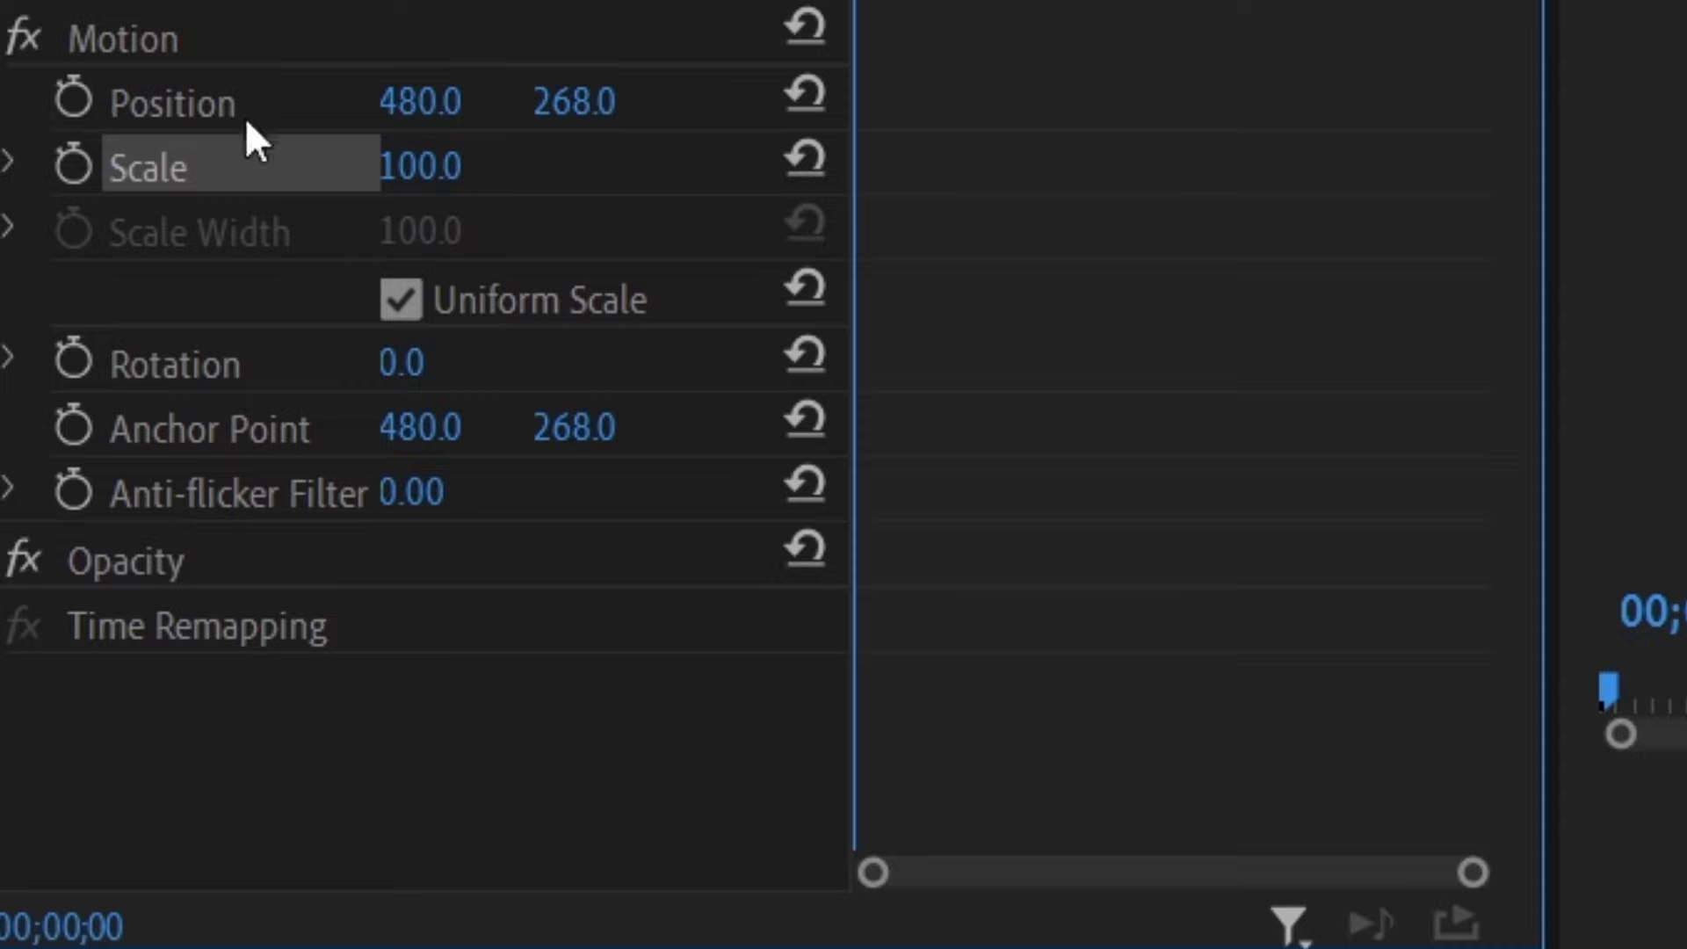
click(59, 172)
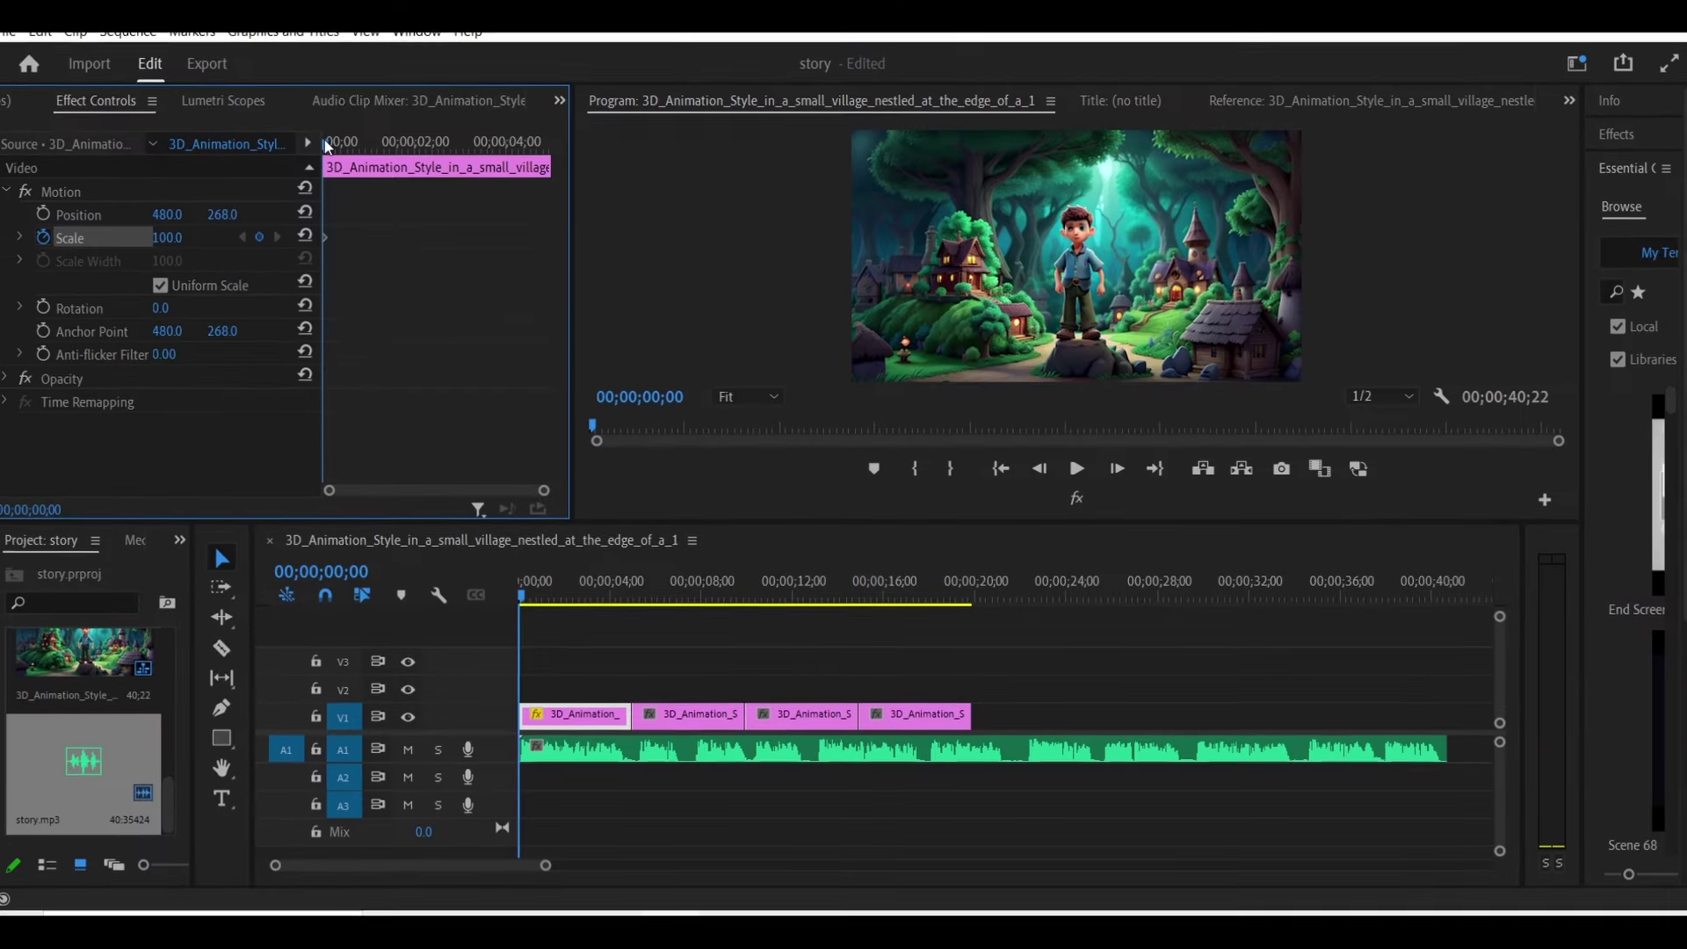
key(space)
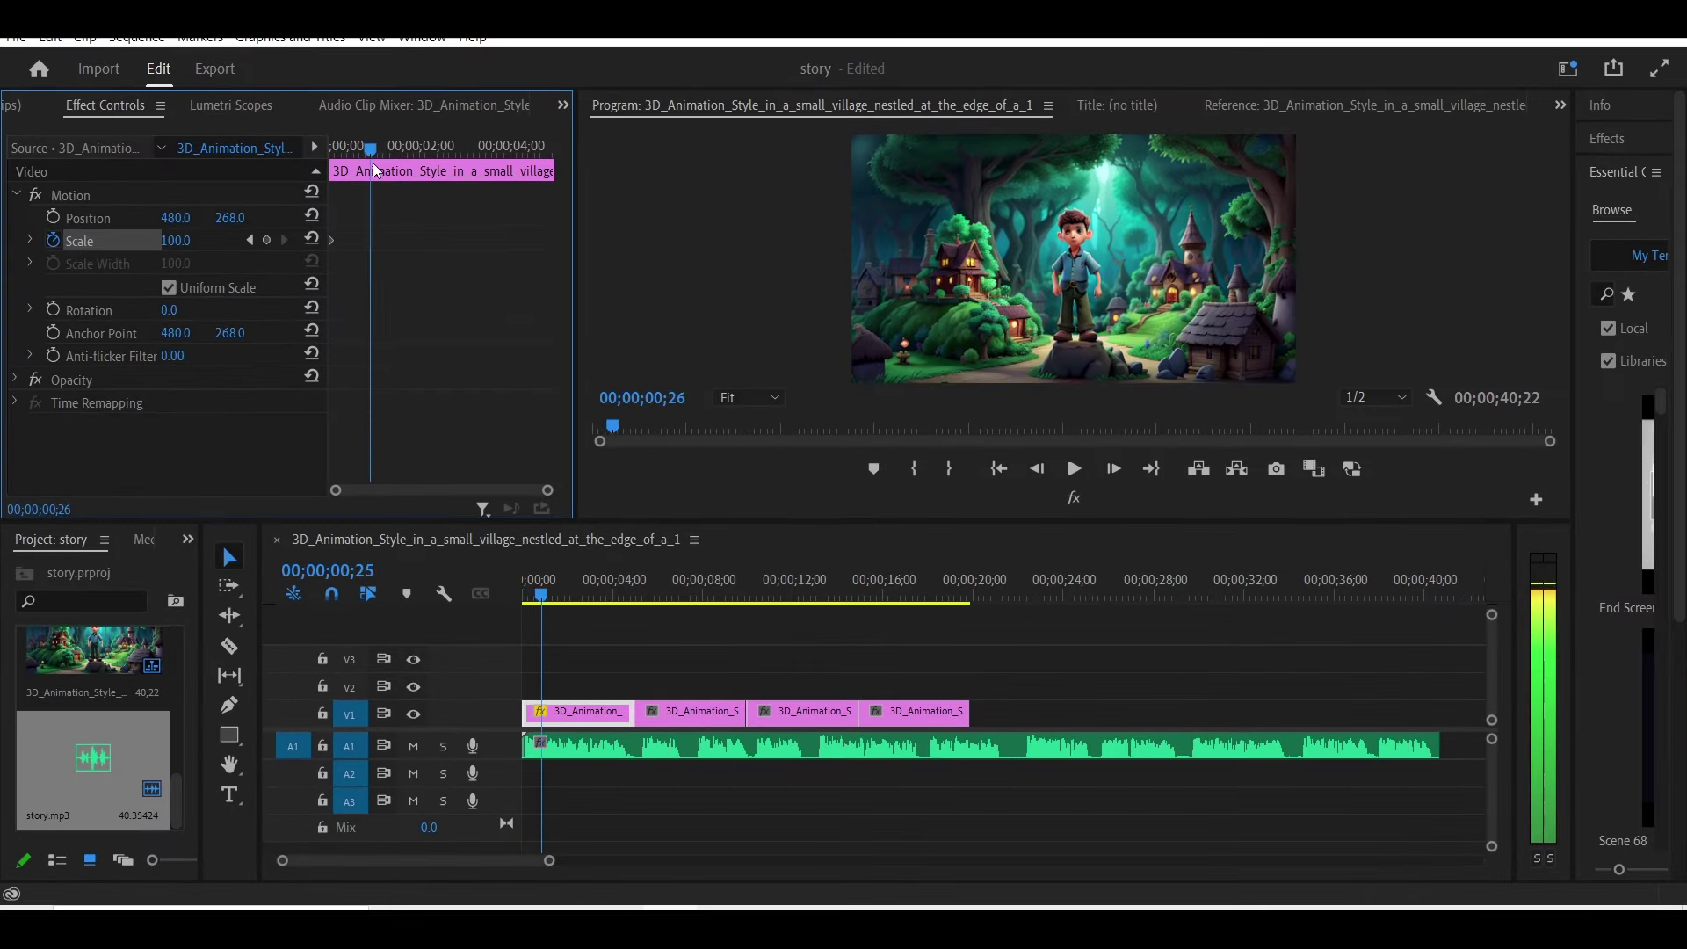
drag(374, 170, 517, 252)
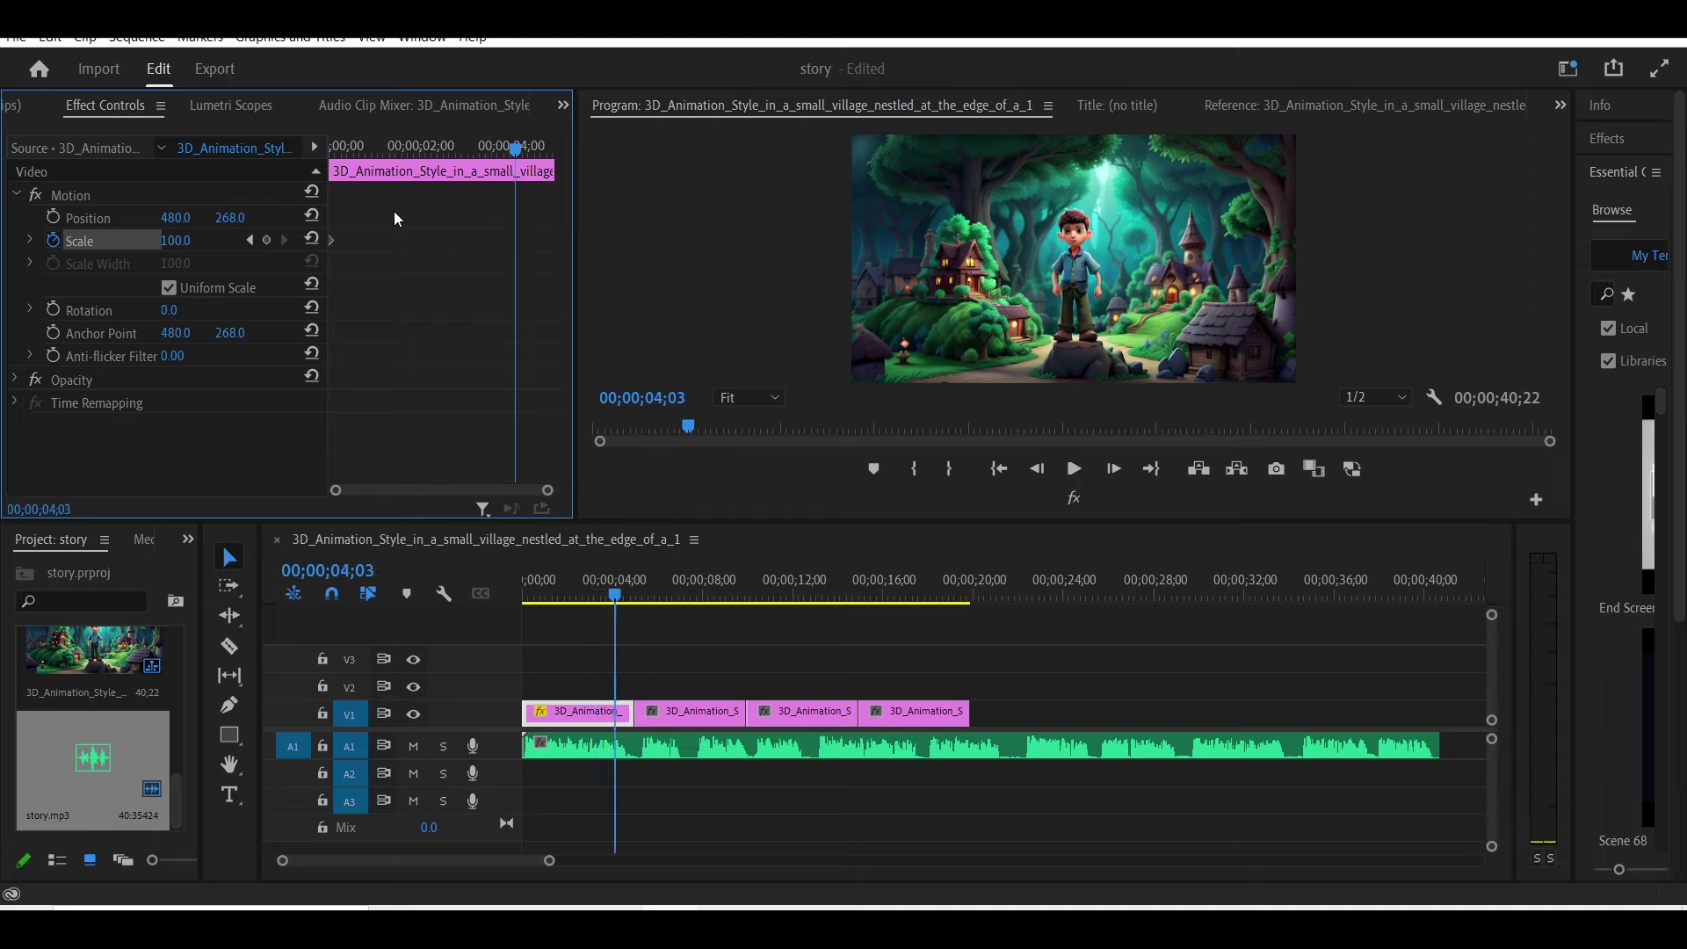
drag(180, 241, 213, 241)
Preview the first clip's zoom and shift its second Scale keyframe closer to the end of the clip.
drag(413, 147, 335, 148)
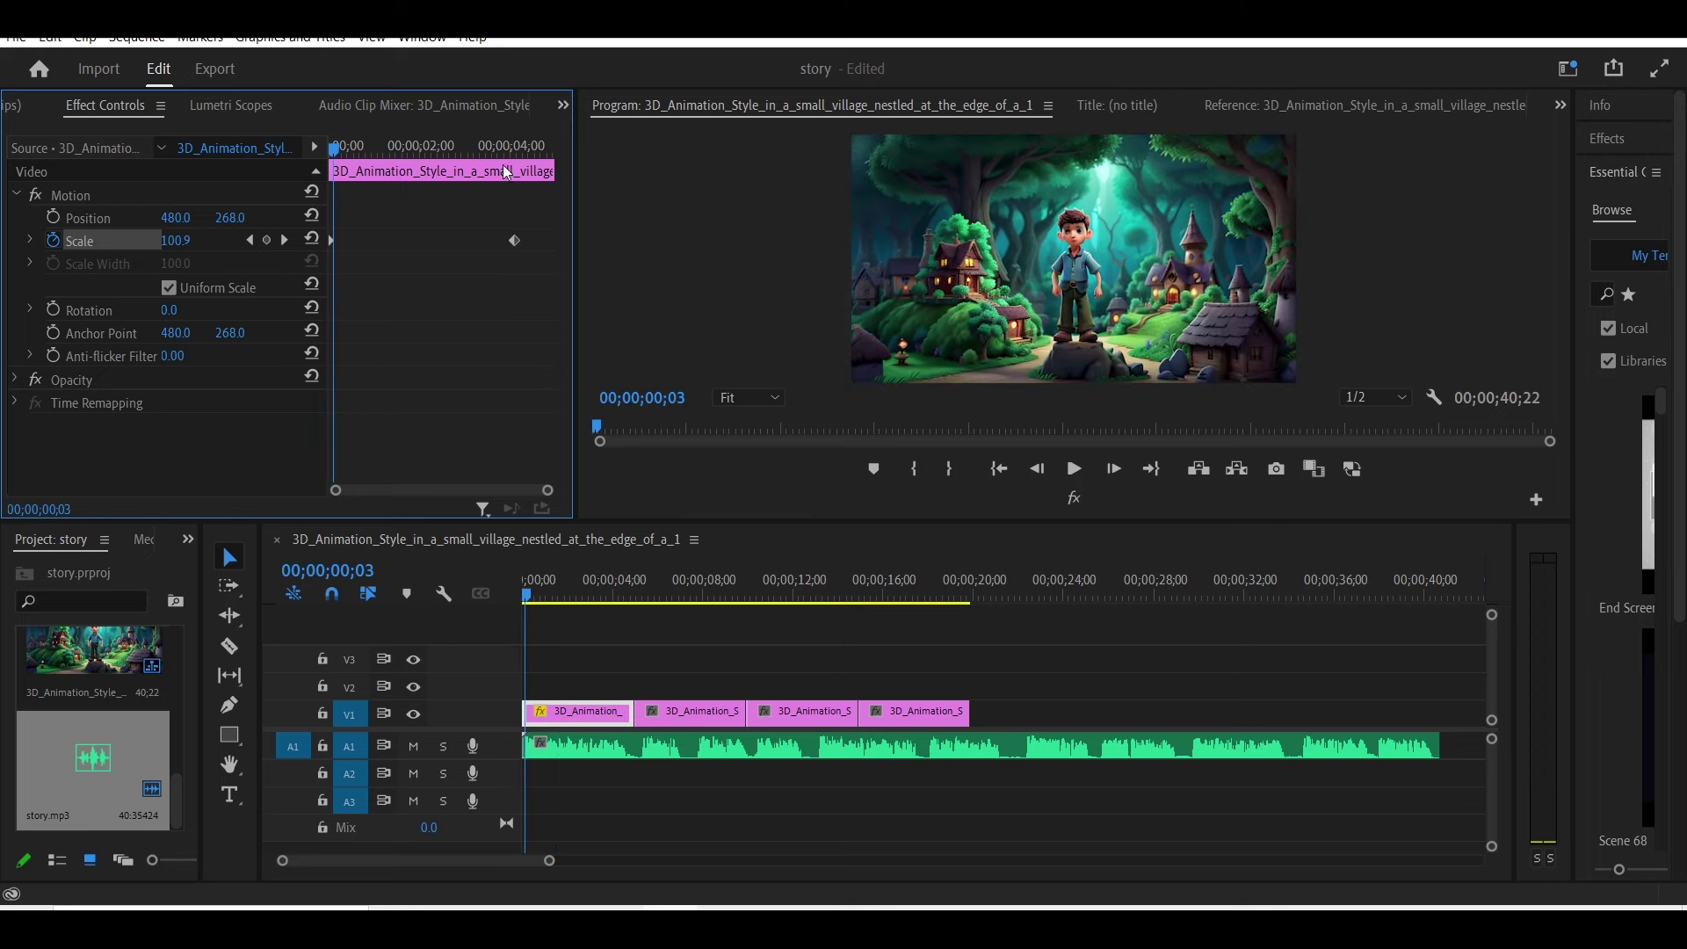
drag(484, 147, 332, 149)
key(space)
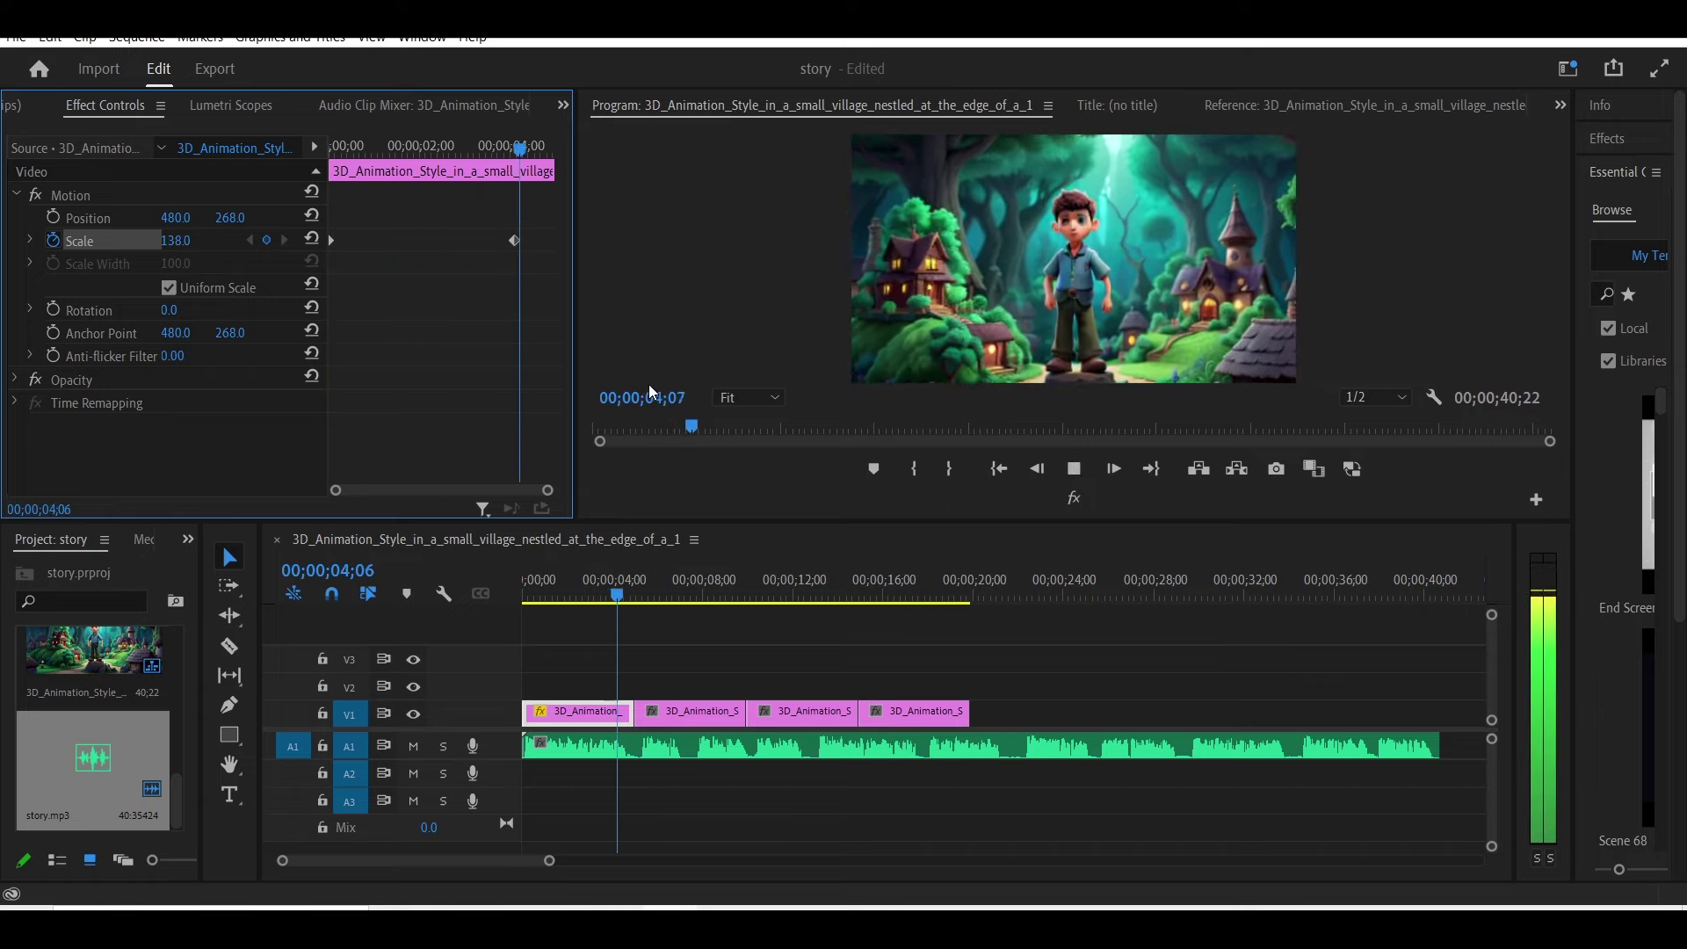
click(622, 714)
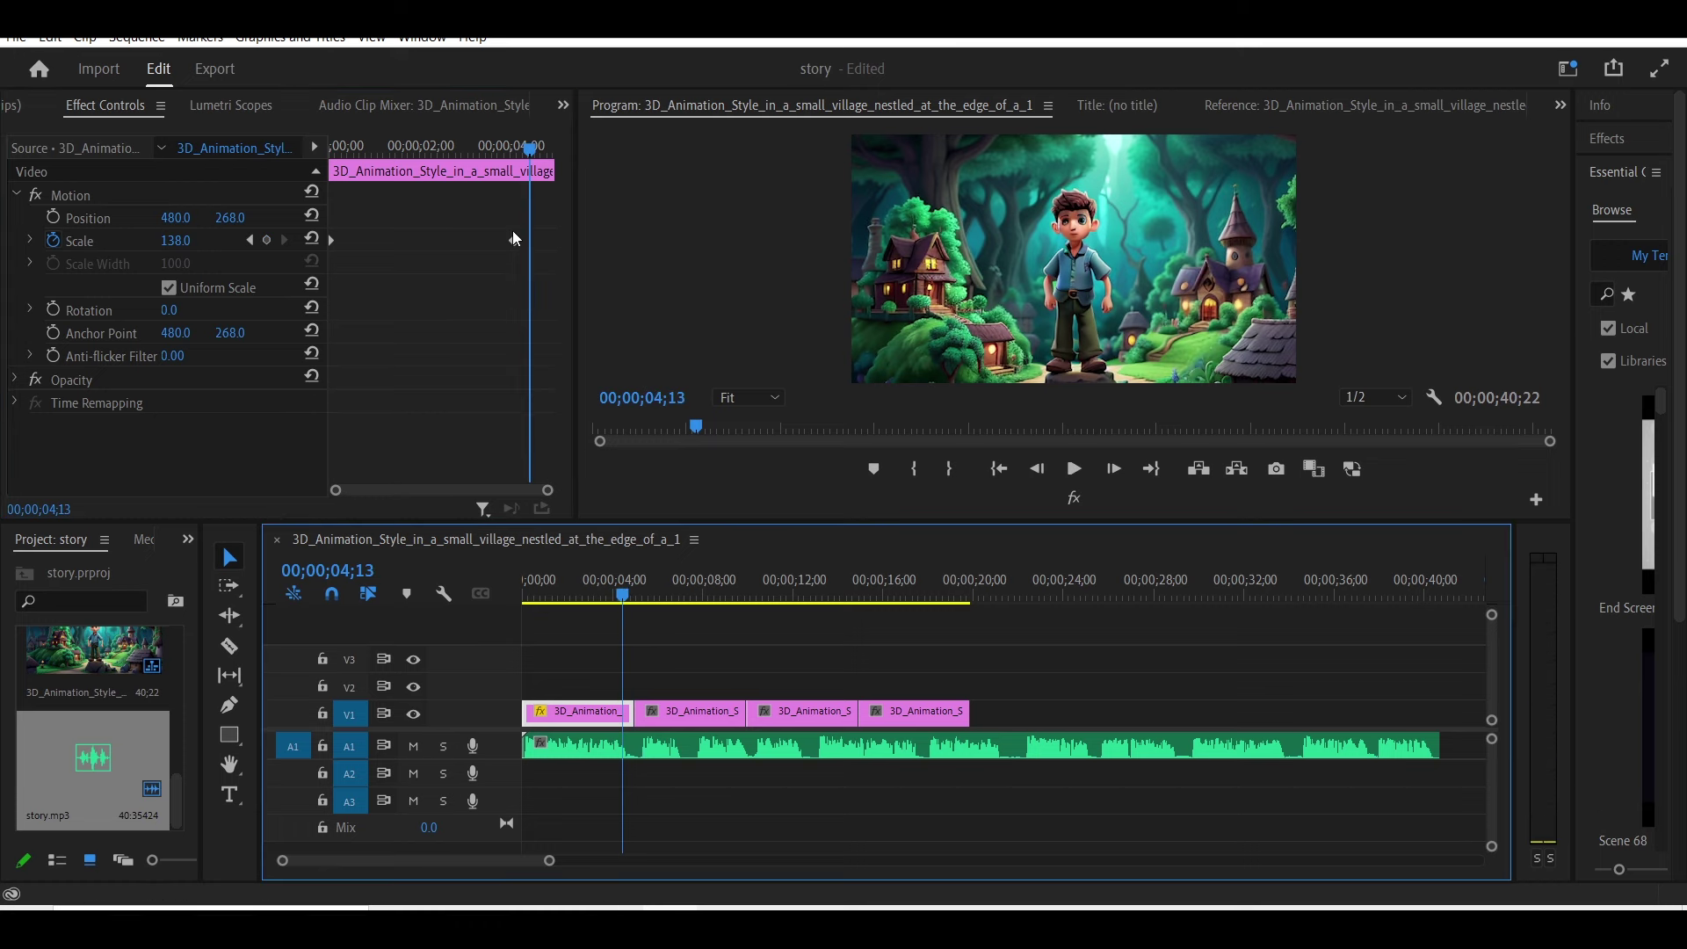
drag(514, 240, 544, 239)
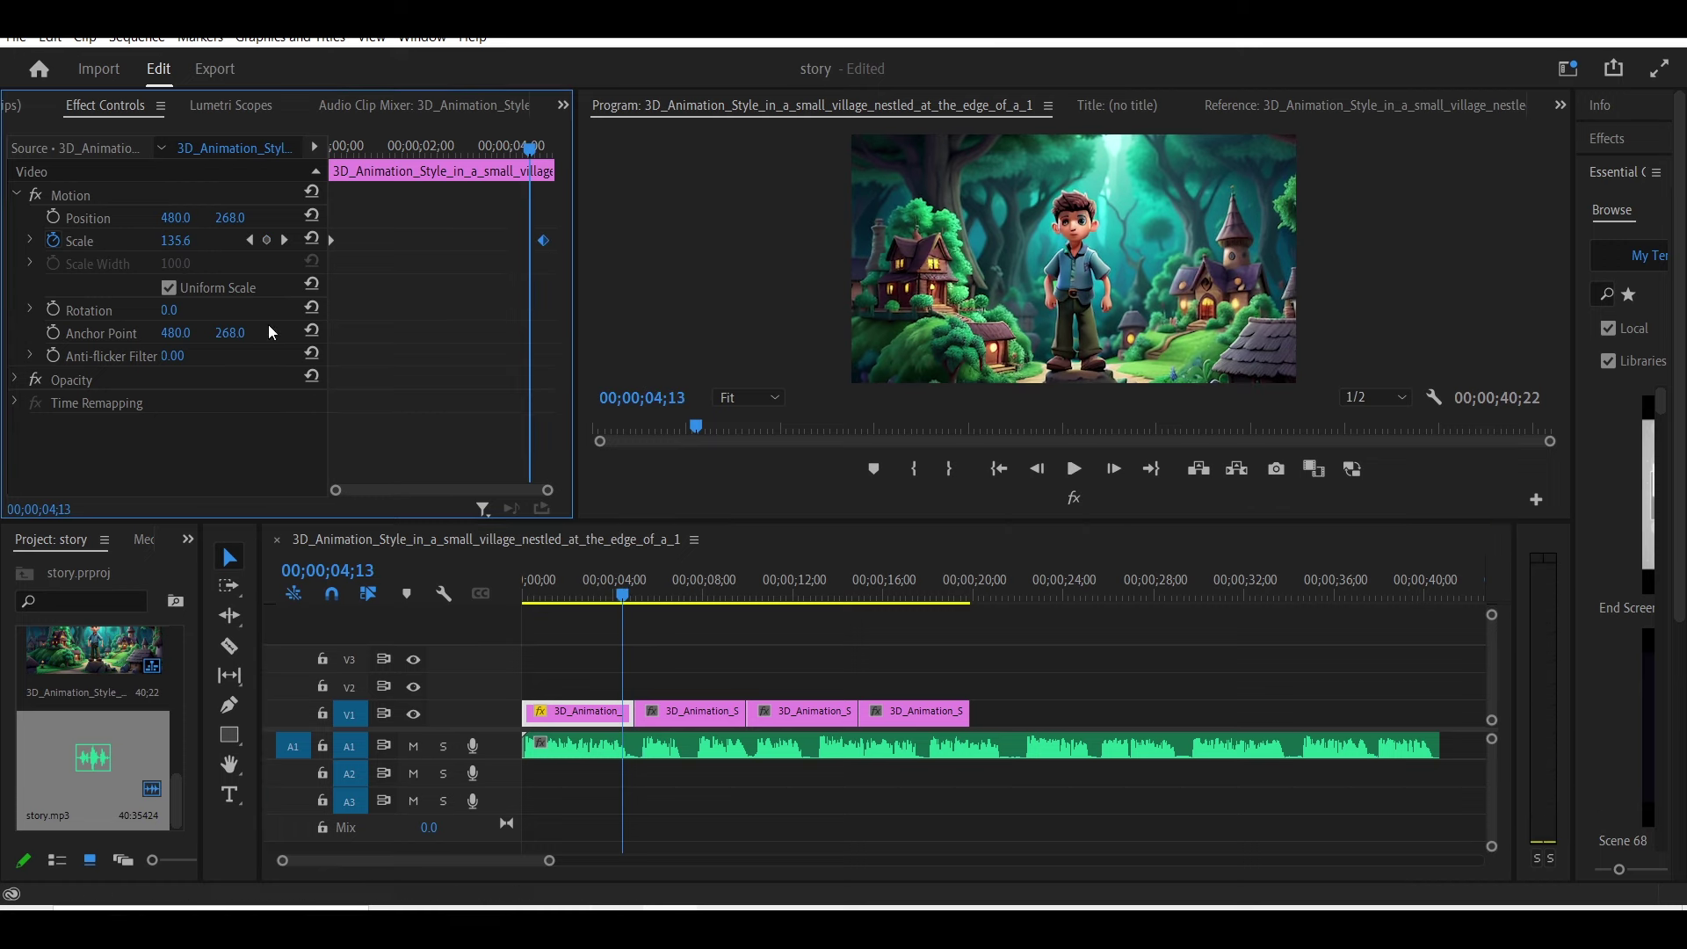
Set the second clip's Scale to 115 and its horizontal Position to 542 at 00;00;04;29.
click(634, 594)
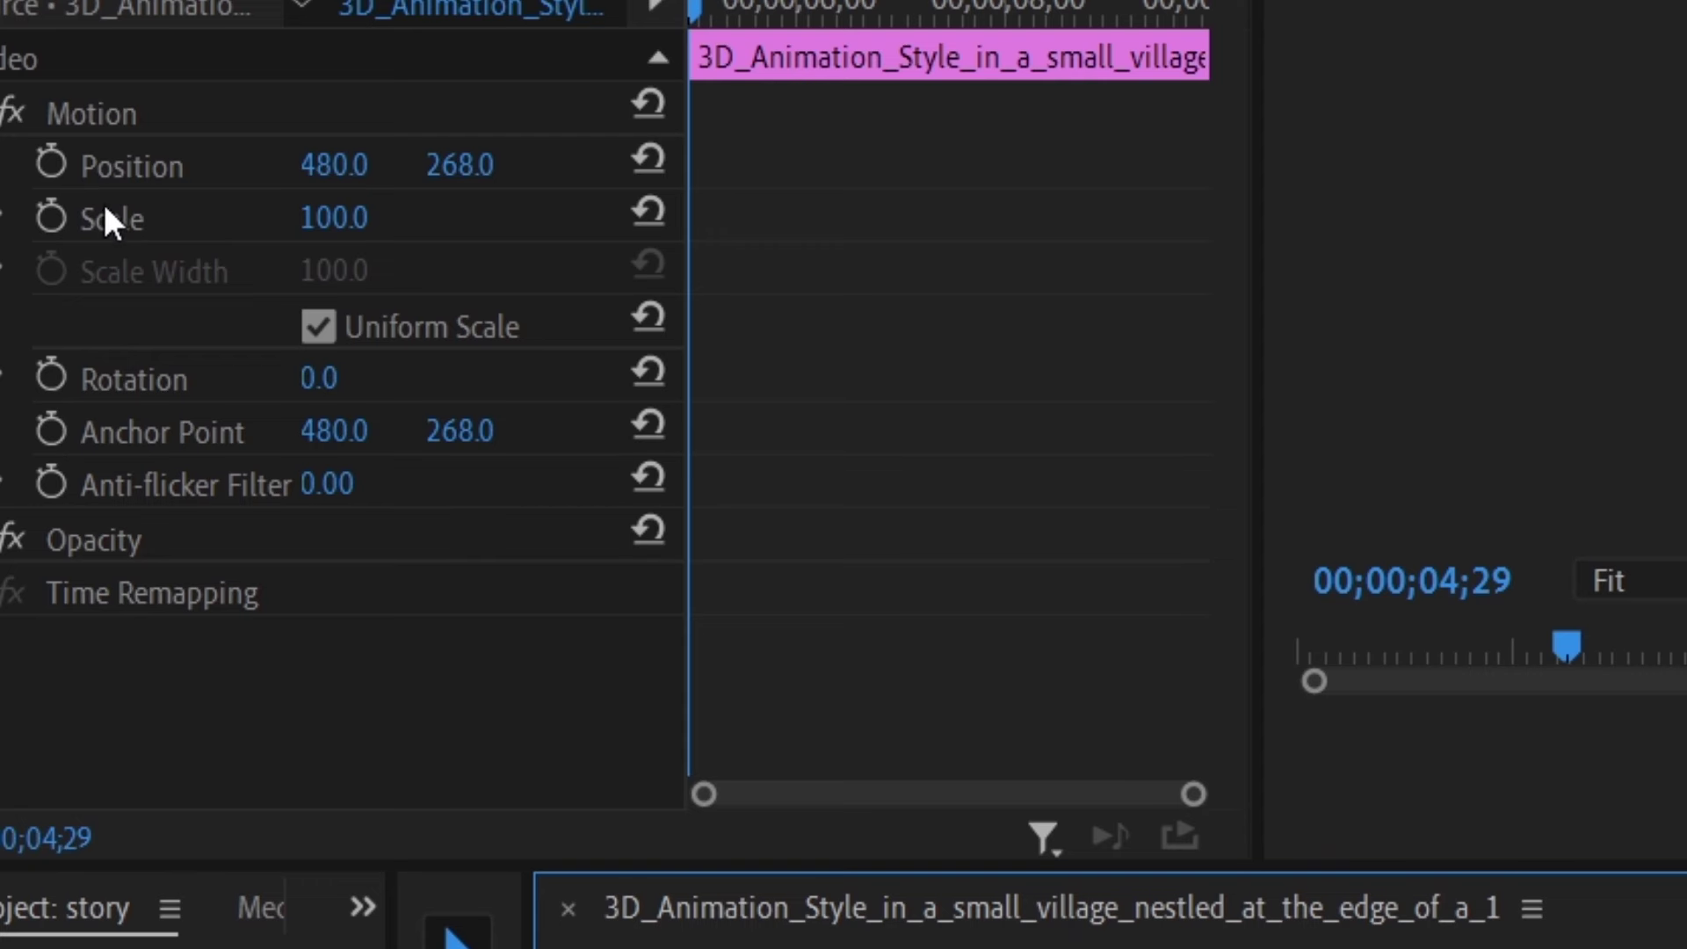
click(132, 167)
drag(334, 218, 369, 218)
drag(216, 182, 243, 153)
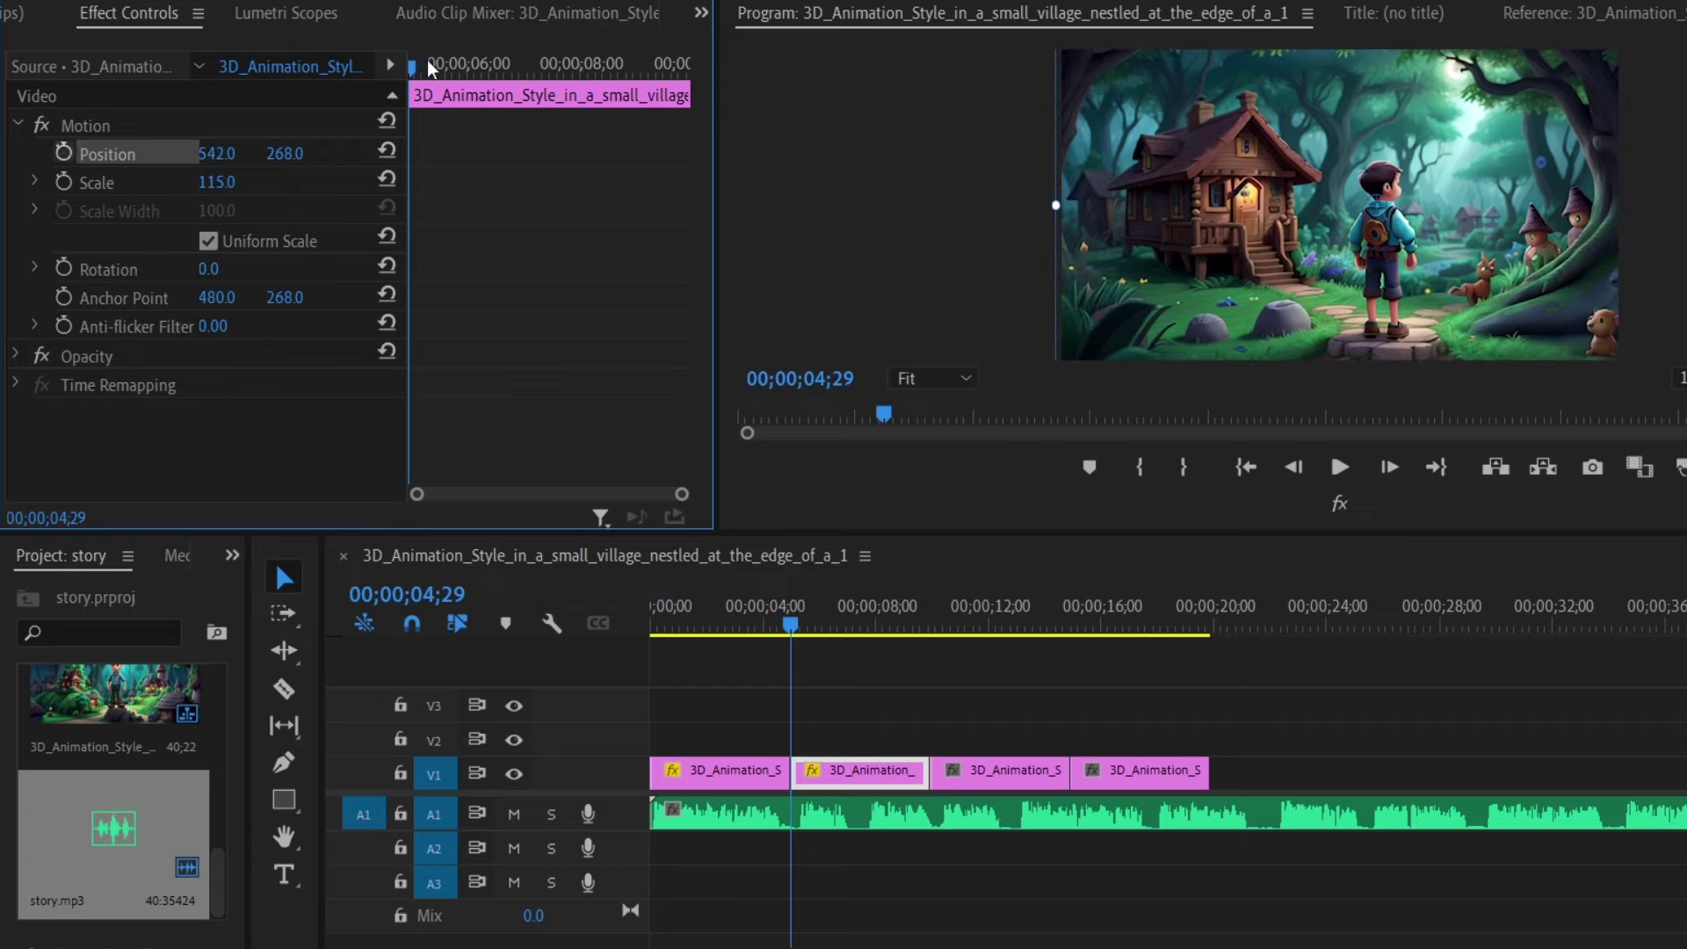
Keyframe the second clip's Position at its start and set the vertical Position to 239 at 00;00;09;17.
click(63, 153)
click(578, 66)
drag(657, 66, 668, 66)
drag(284, 153, 268, 176)
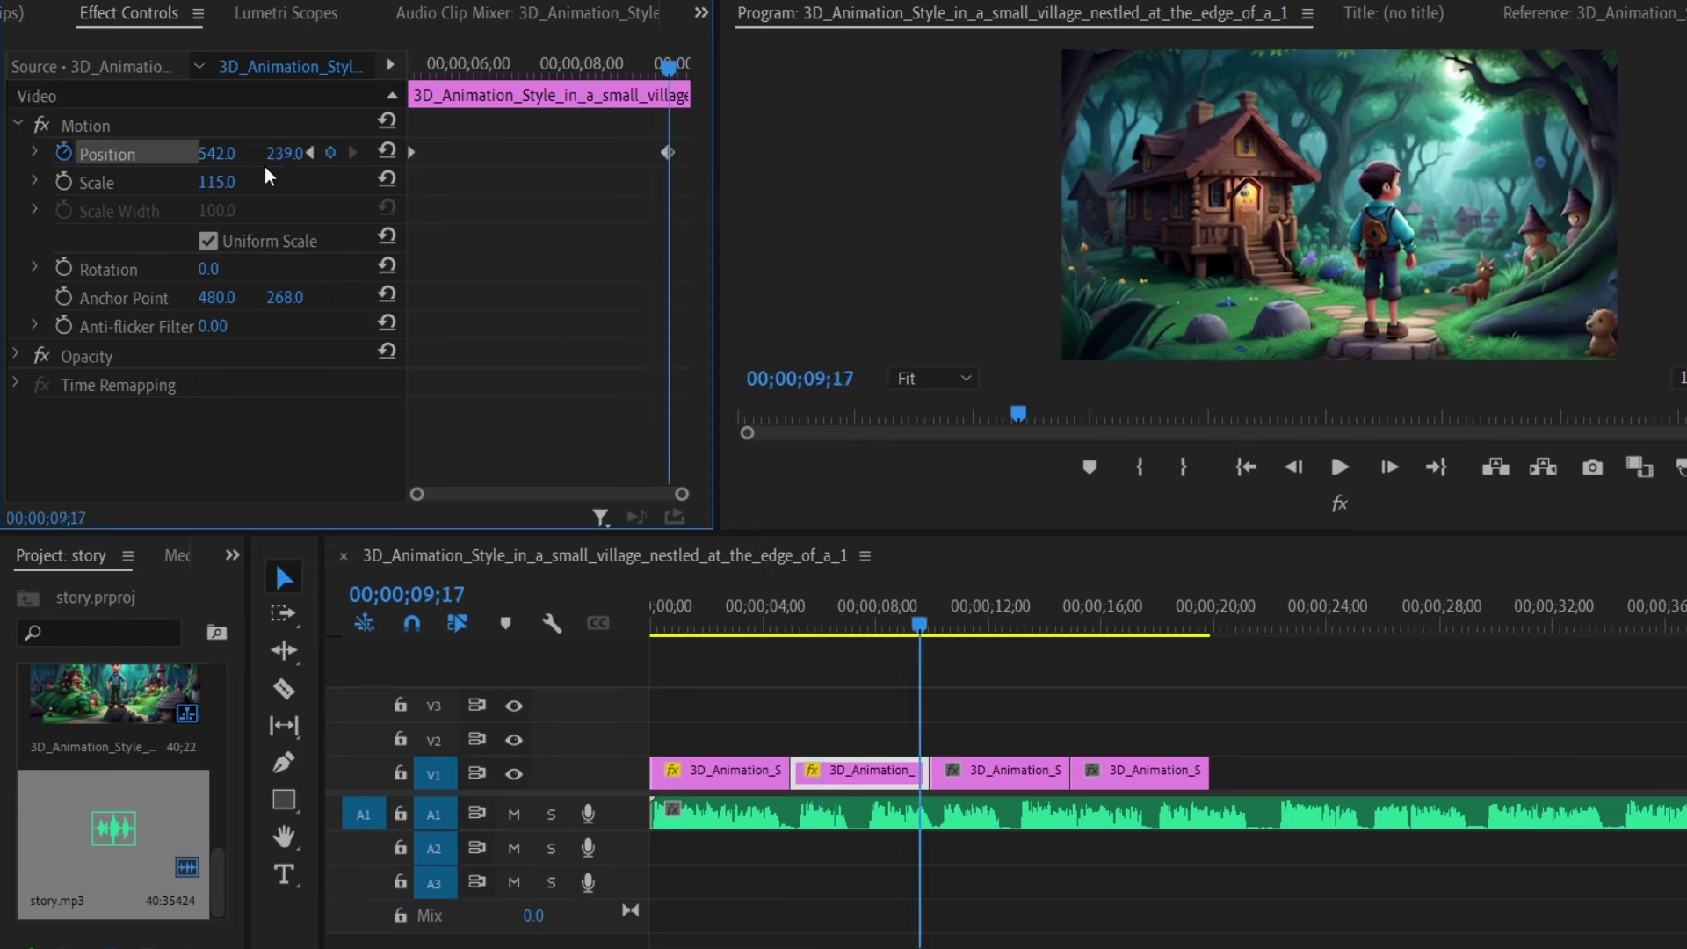
Undo the second clip's last Position change and select the fourth clip with the playhead over it.
key(ctrl+z)
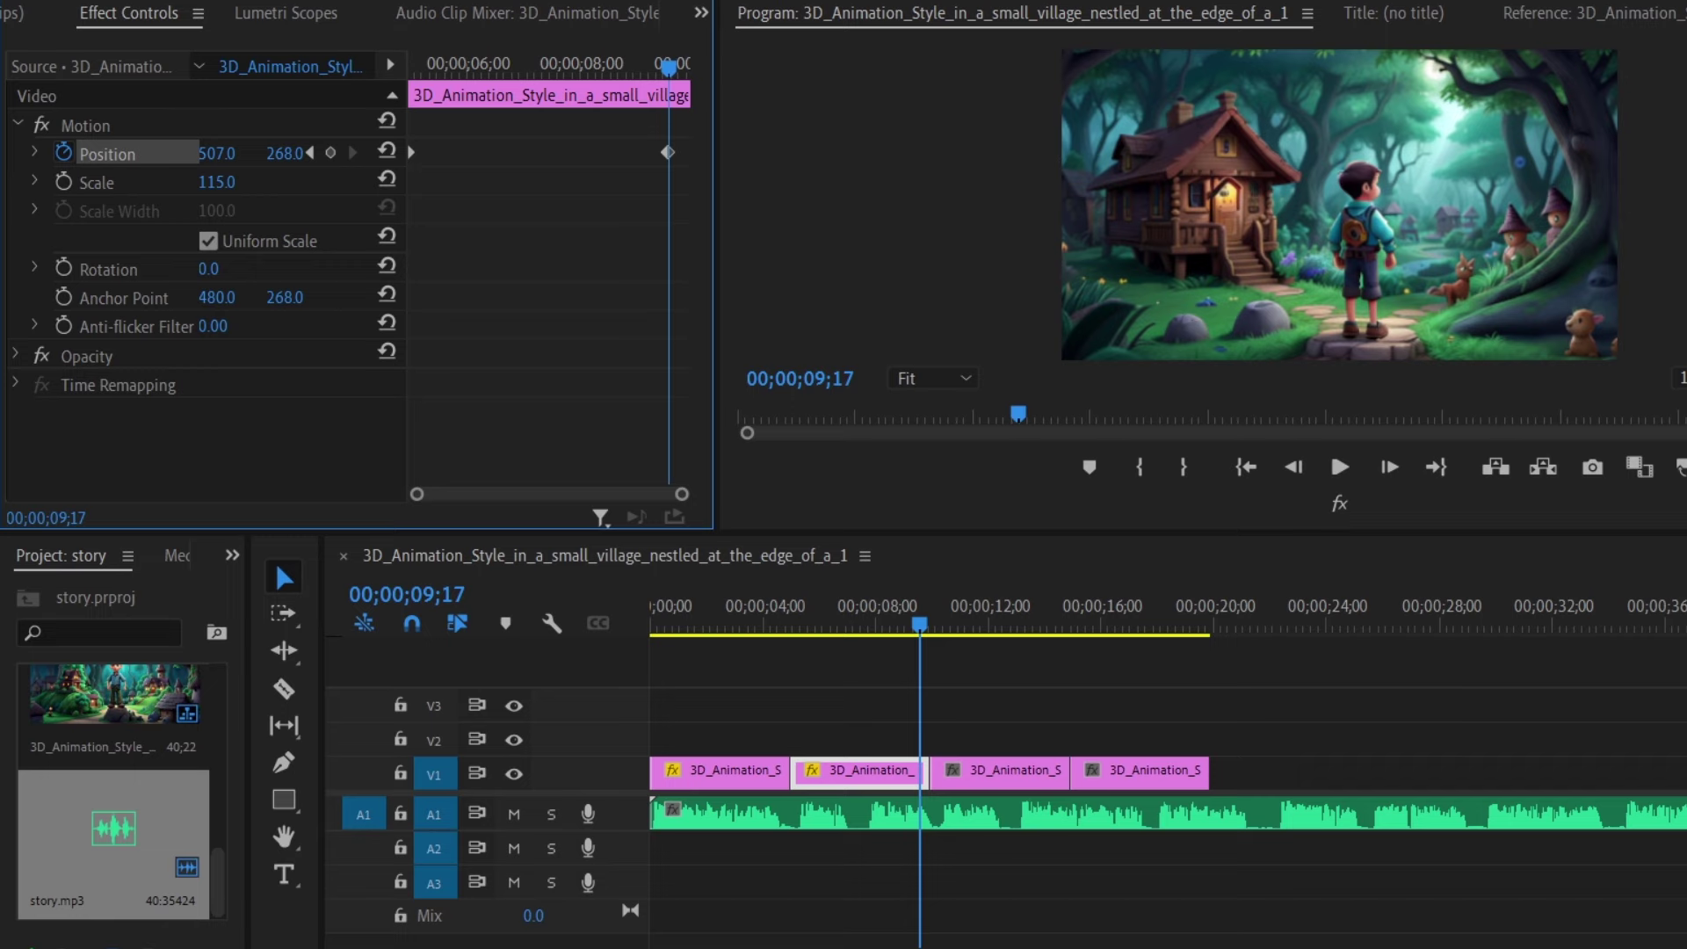
click(1157, 695)
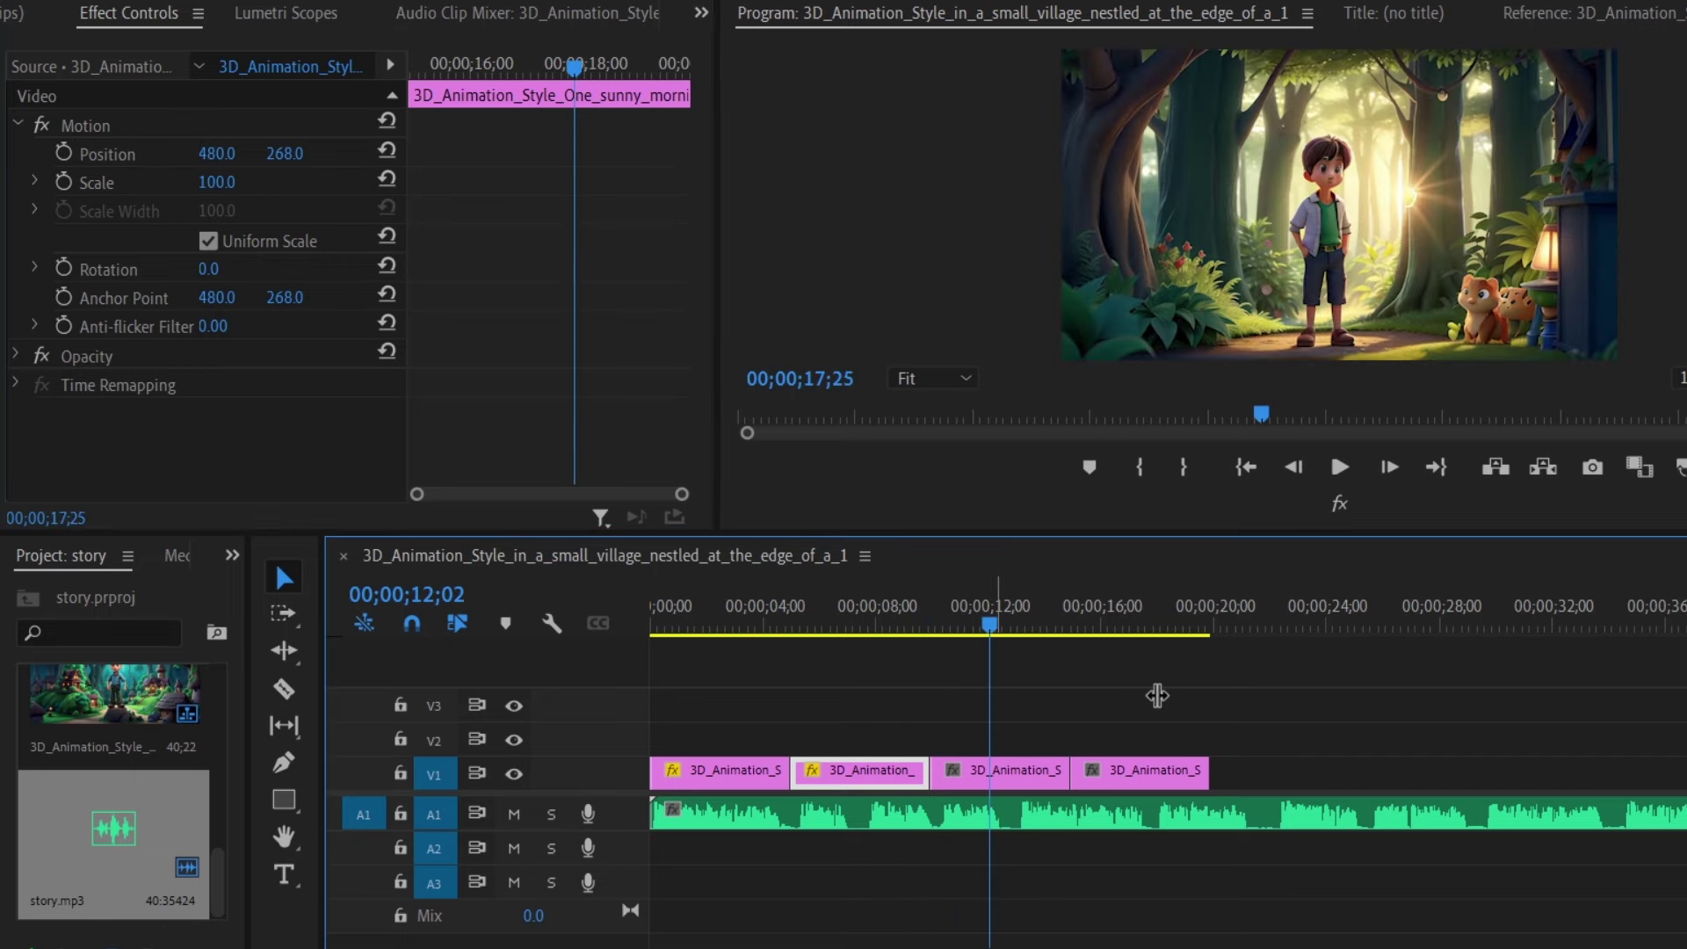
click(1141, 626)
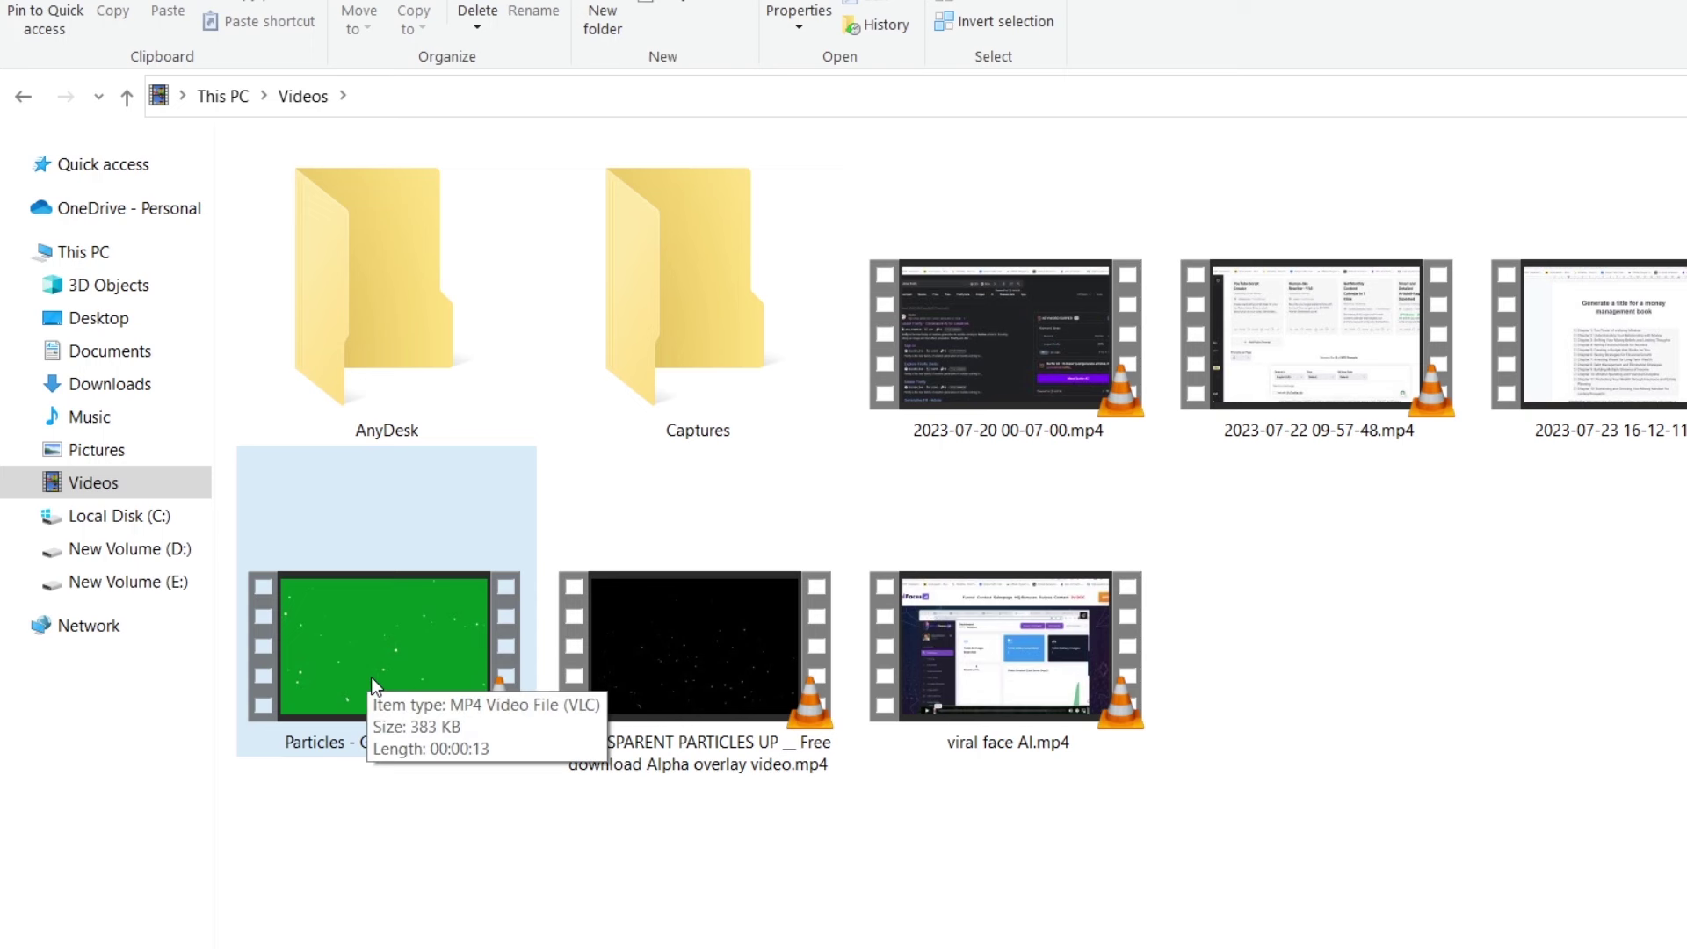
Import the Particles - Green screen video from the Videos folder in File Explorer into the Premiere Pro project and unlink its audio.
click(396, 703)
drag(395, 703, 839, 947)
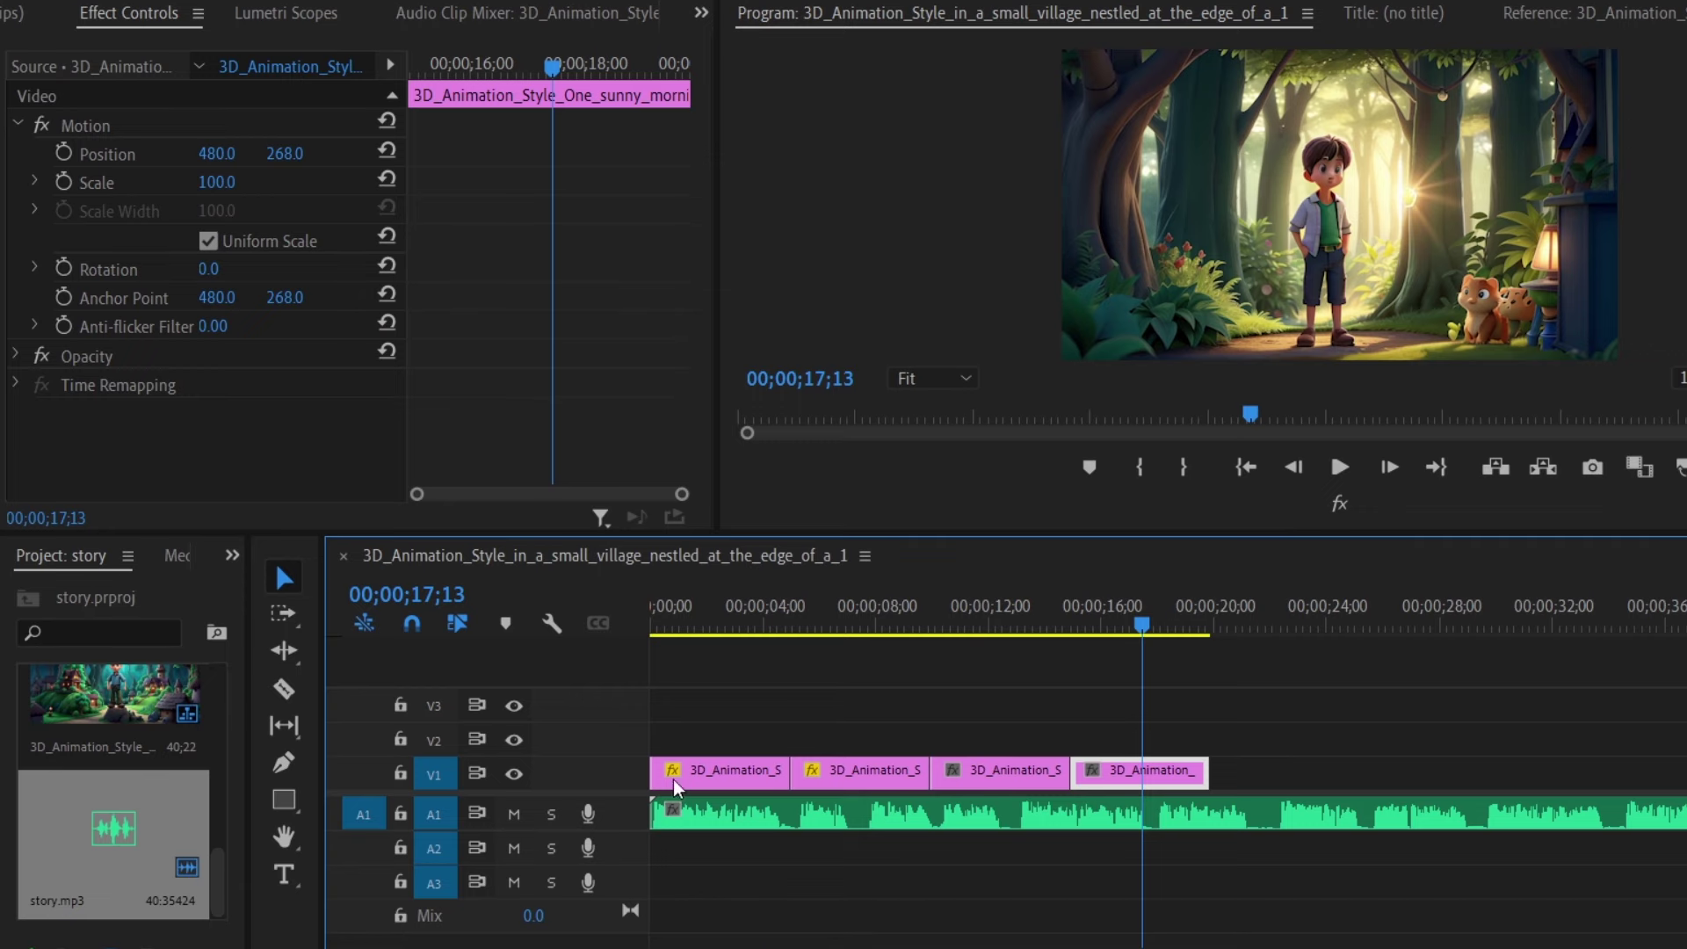
drag(713, 757, 136, 850)
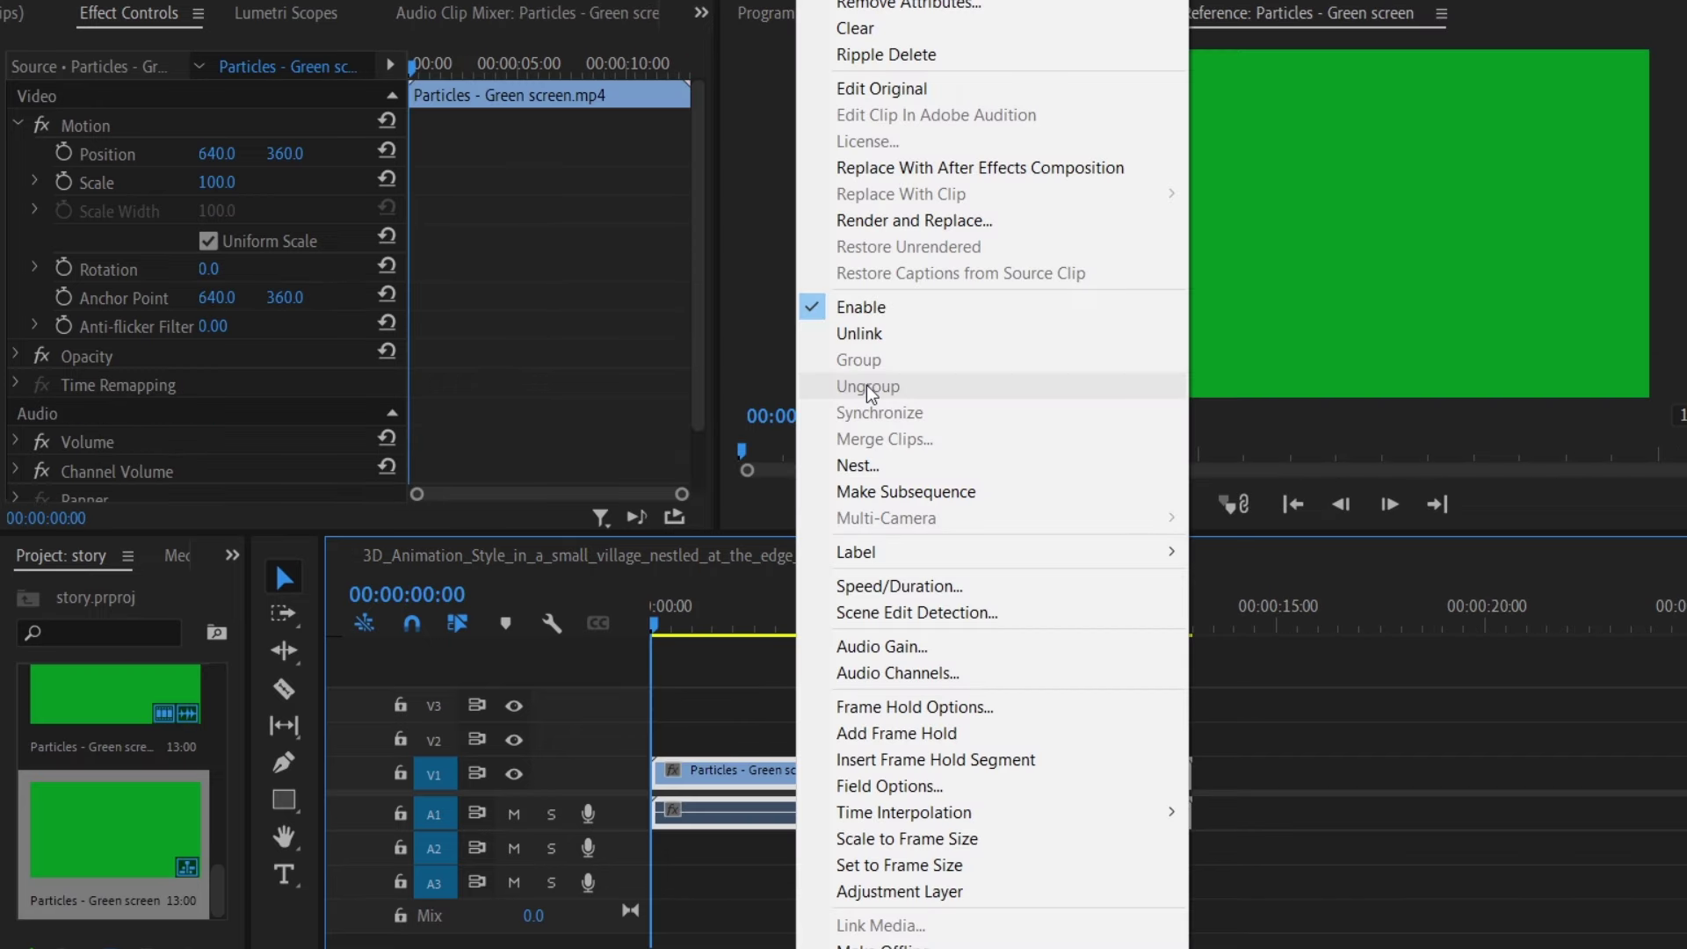
click(850, 334)
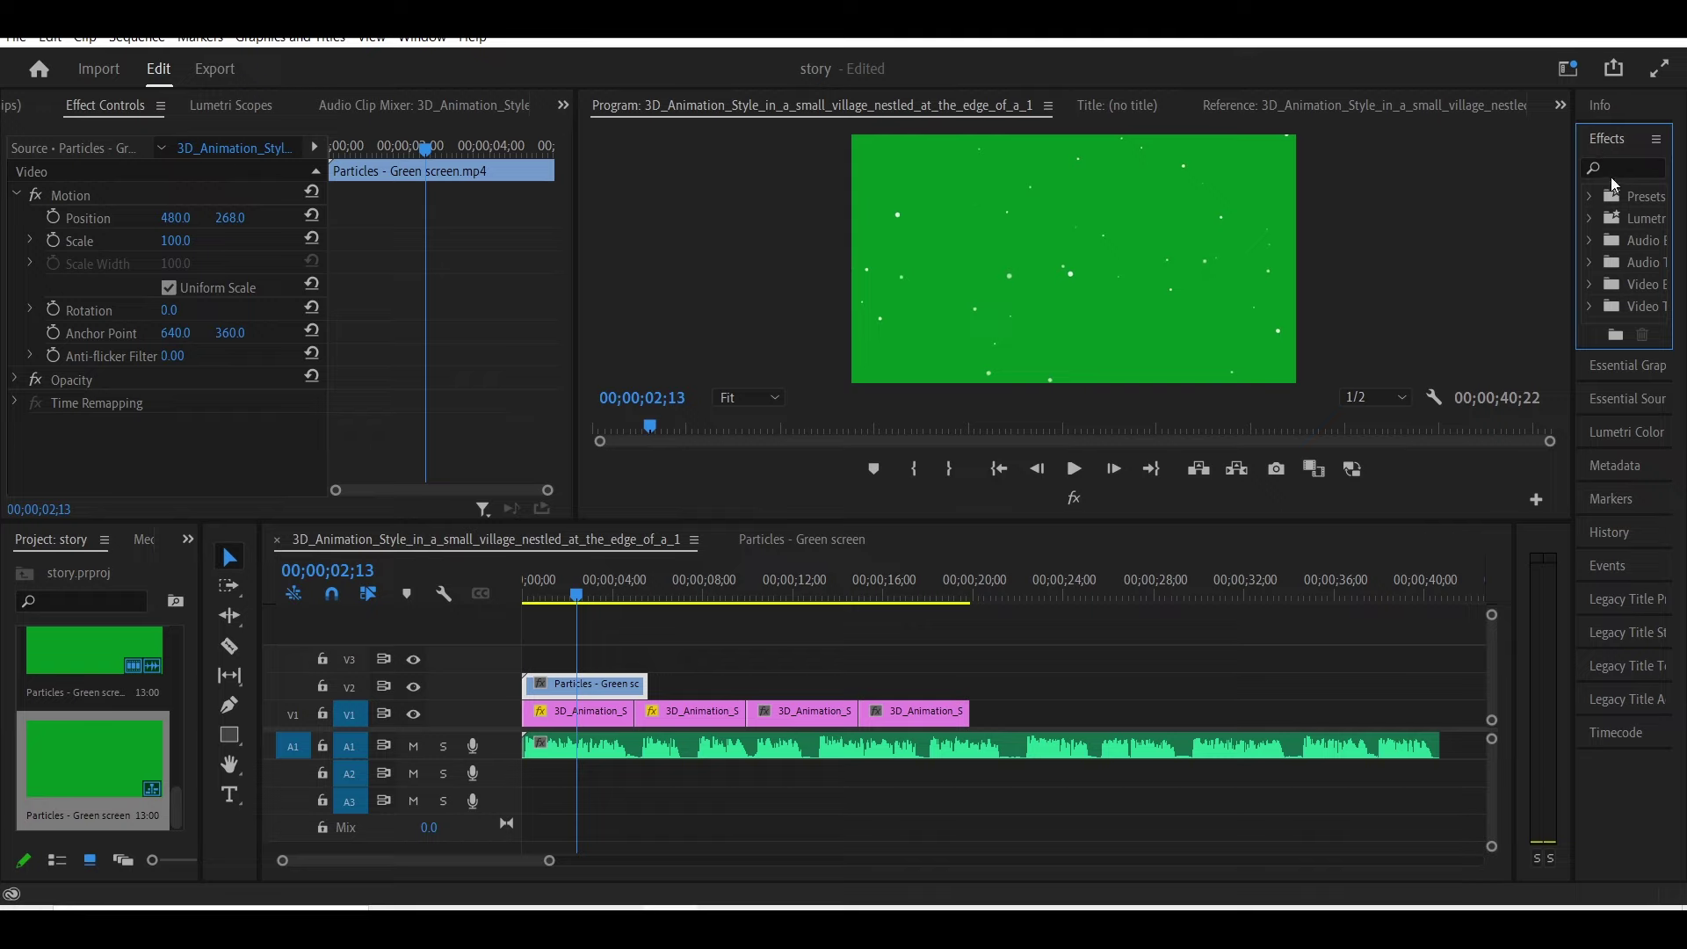
Find the Ultra Key effect and apply it to the green-screen particles clip on V2.
drag(1575, 189, 1401, 189)
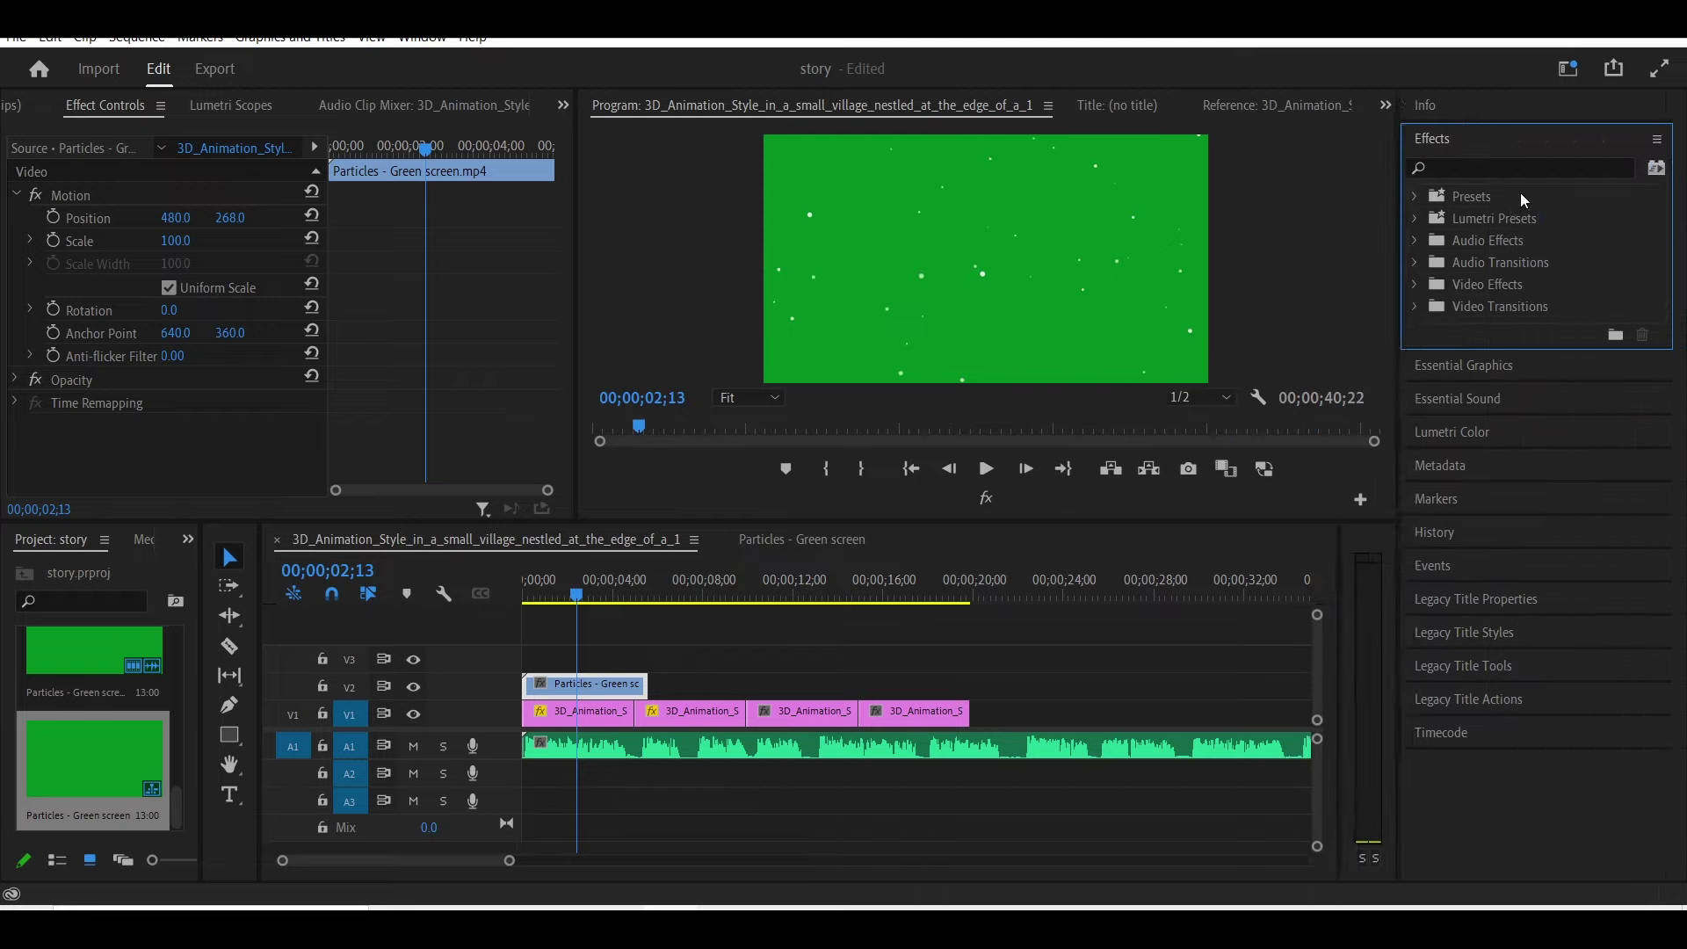
click(1508, 172)
text(ultra)
drag(1423, 405, 0, 948)
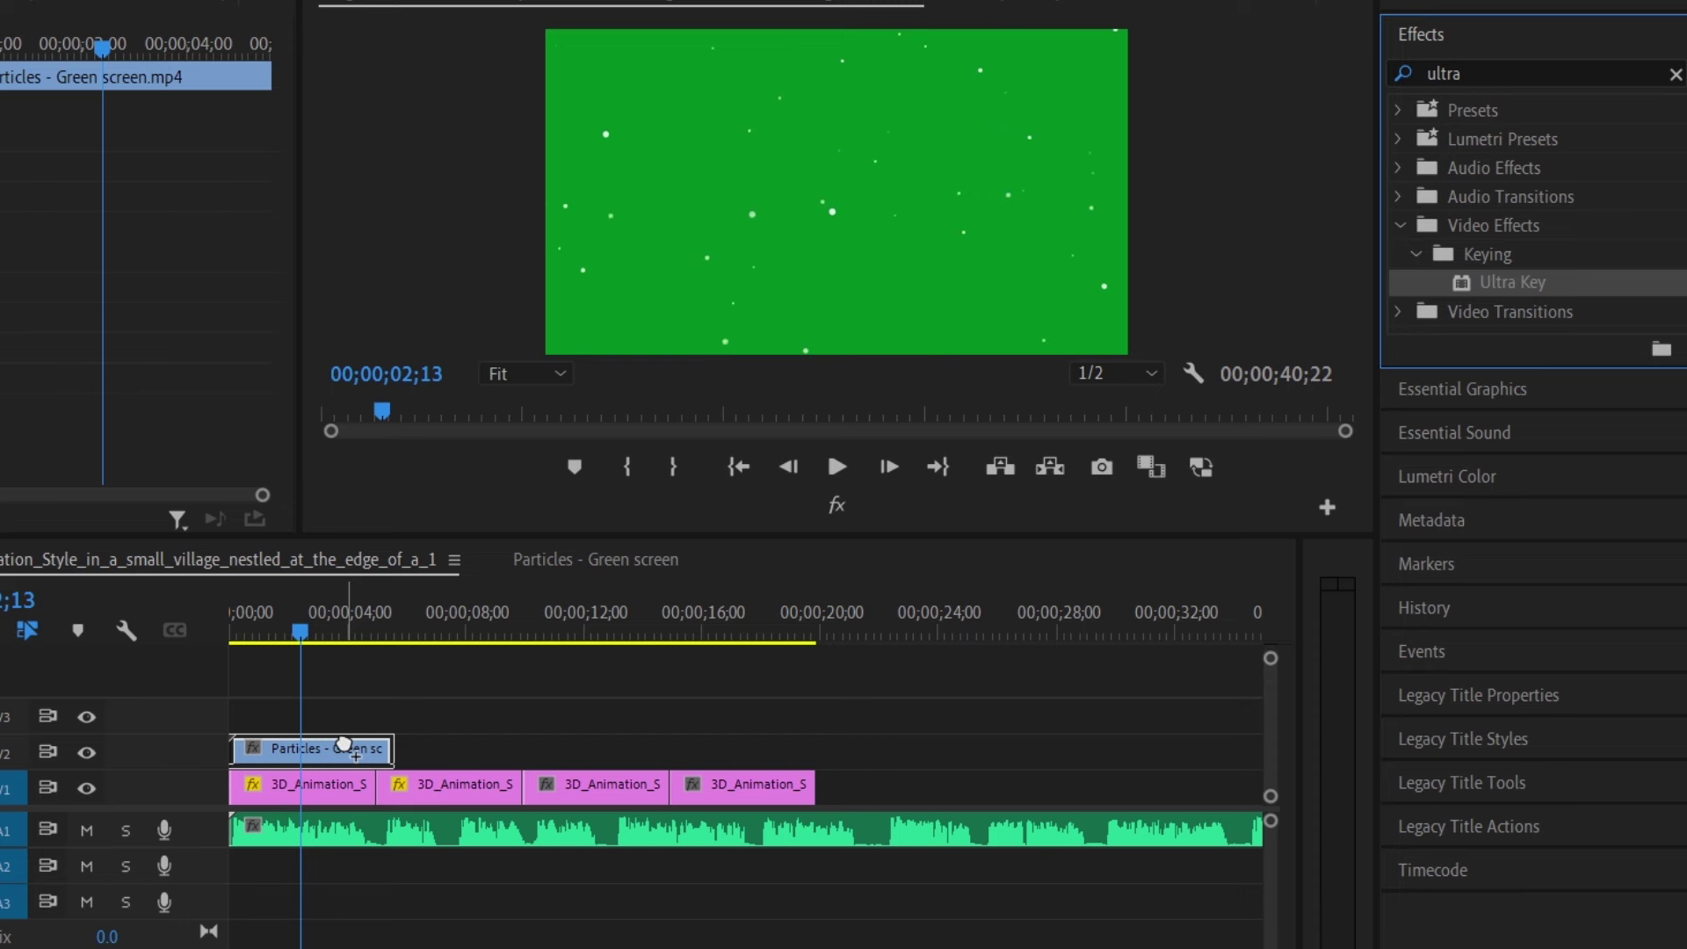
drag(343, 745, 344, 746)
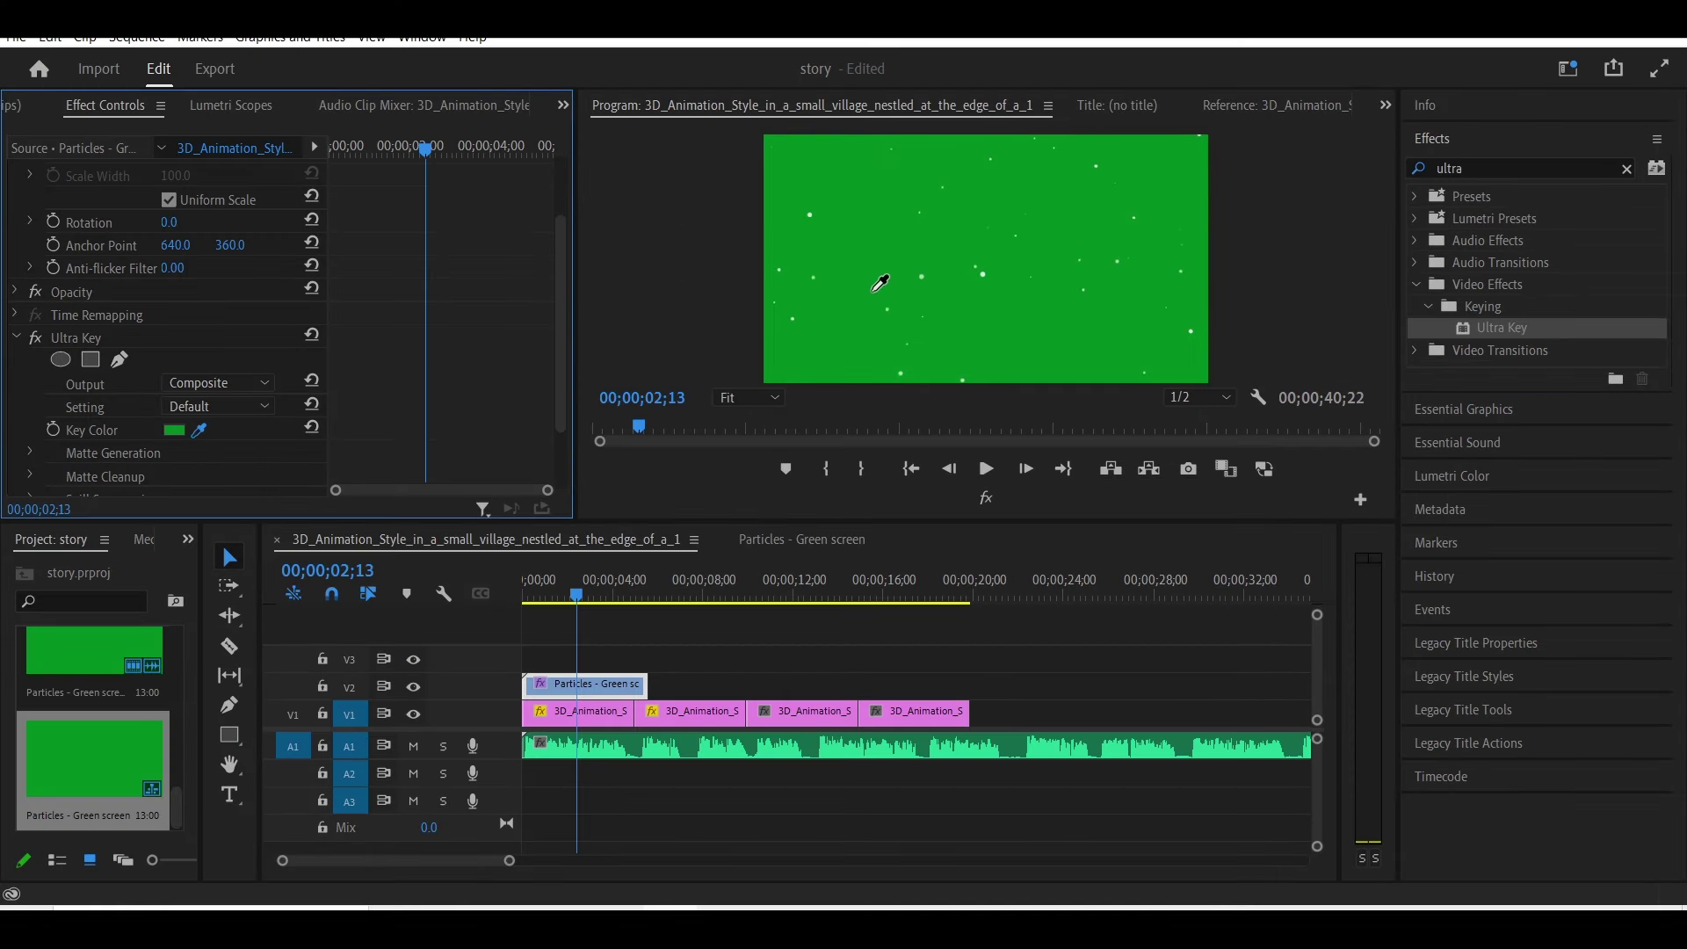
Key out the particles clip's green background by sampling it as the Ultra Key colour.
drag(878, 283, 873, 280)
scroll(93, 369, down, 1)
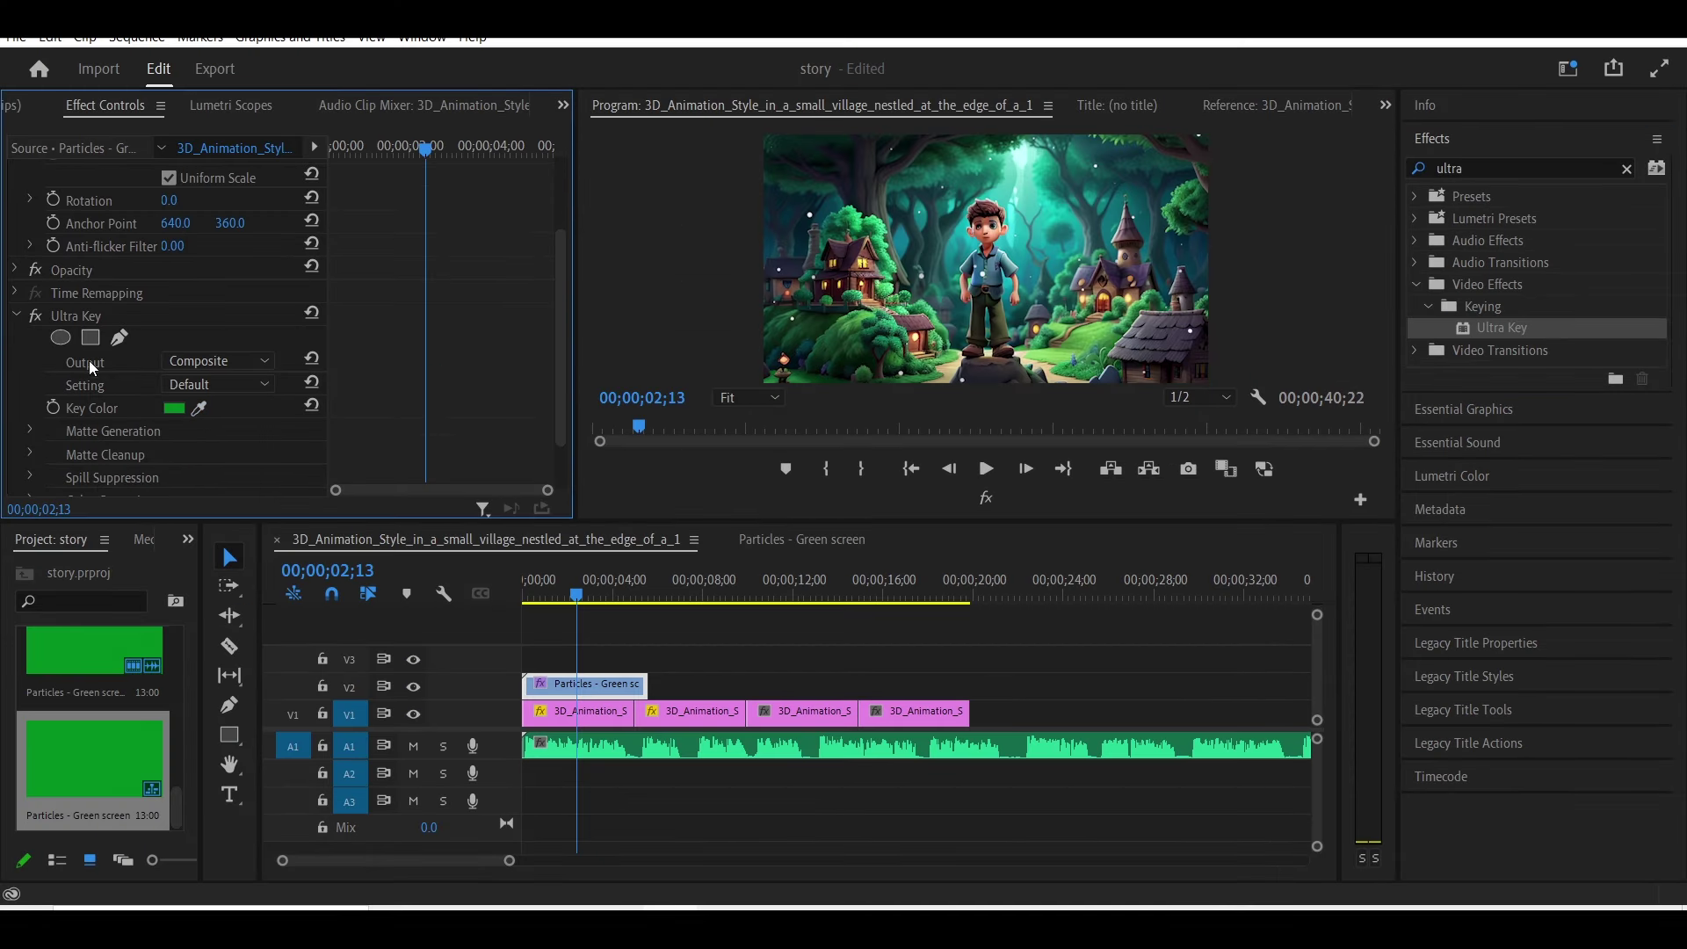
scroll(56, 415, down, 1)
scroll(37, 422, down, 1)
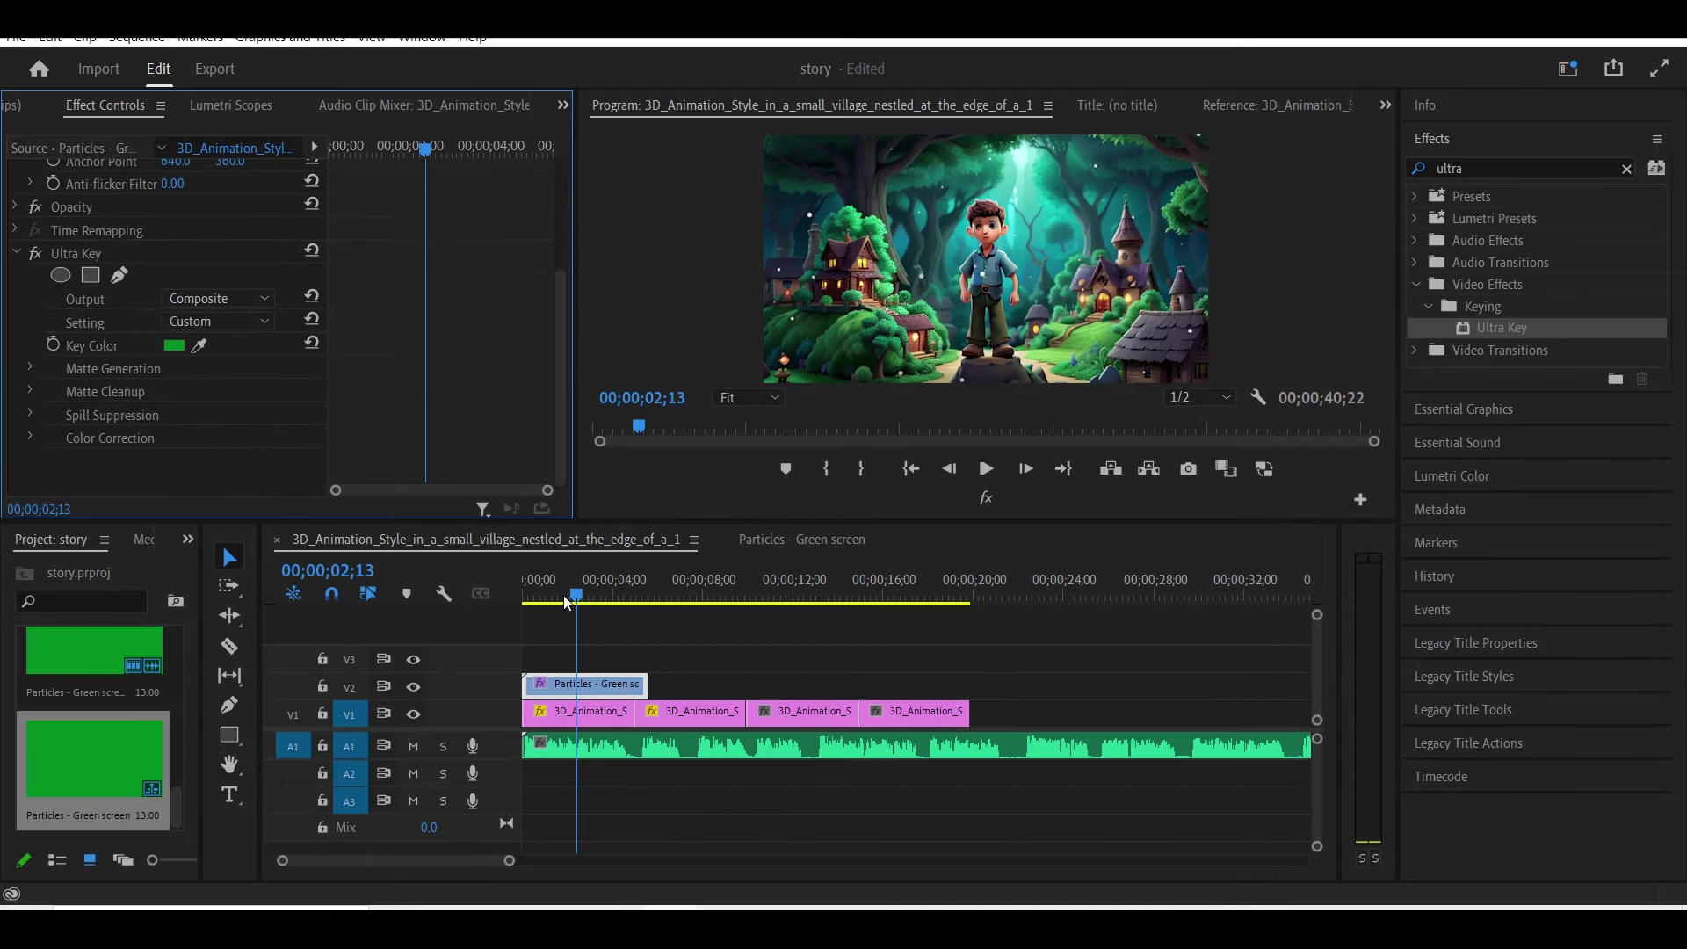
Preview the particle overlay from the start of the sequence and extend its clip on V2 to its full length.
key(Home)
click(496, 761)
key(space)
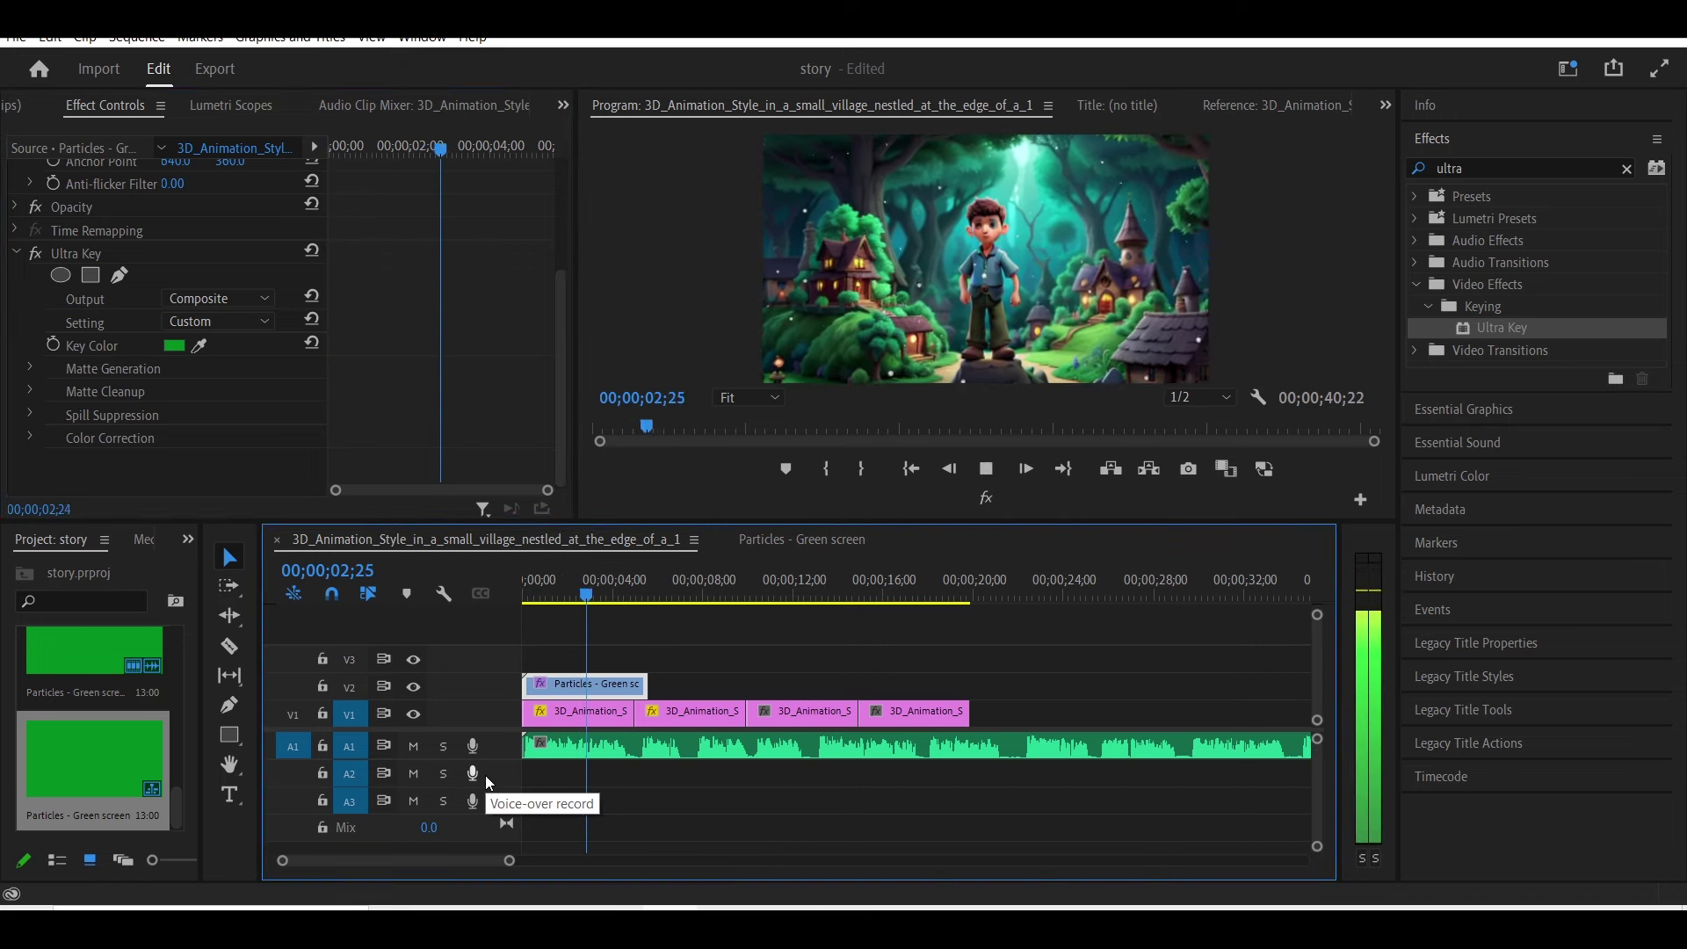
drag(647, 684, 870, 703)
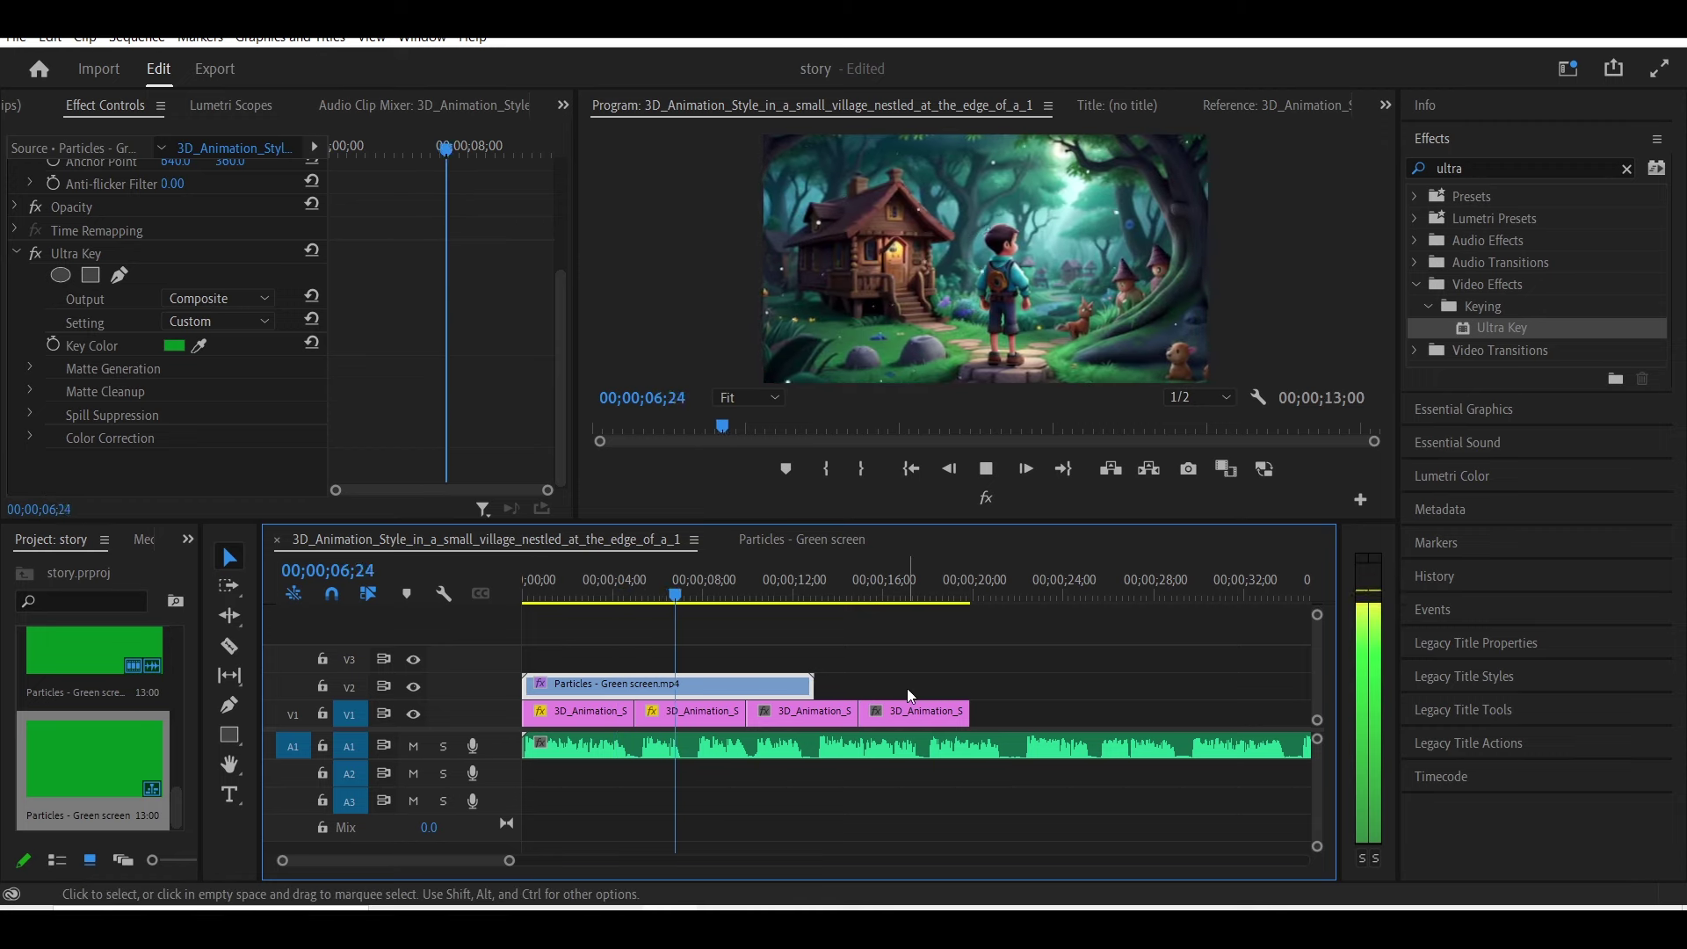
key(space)
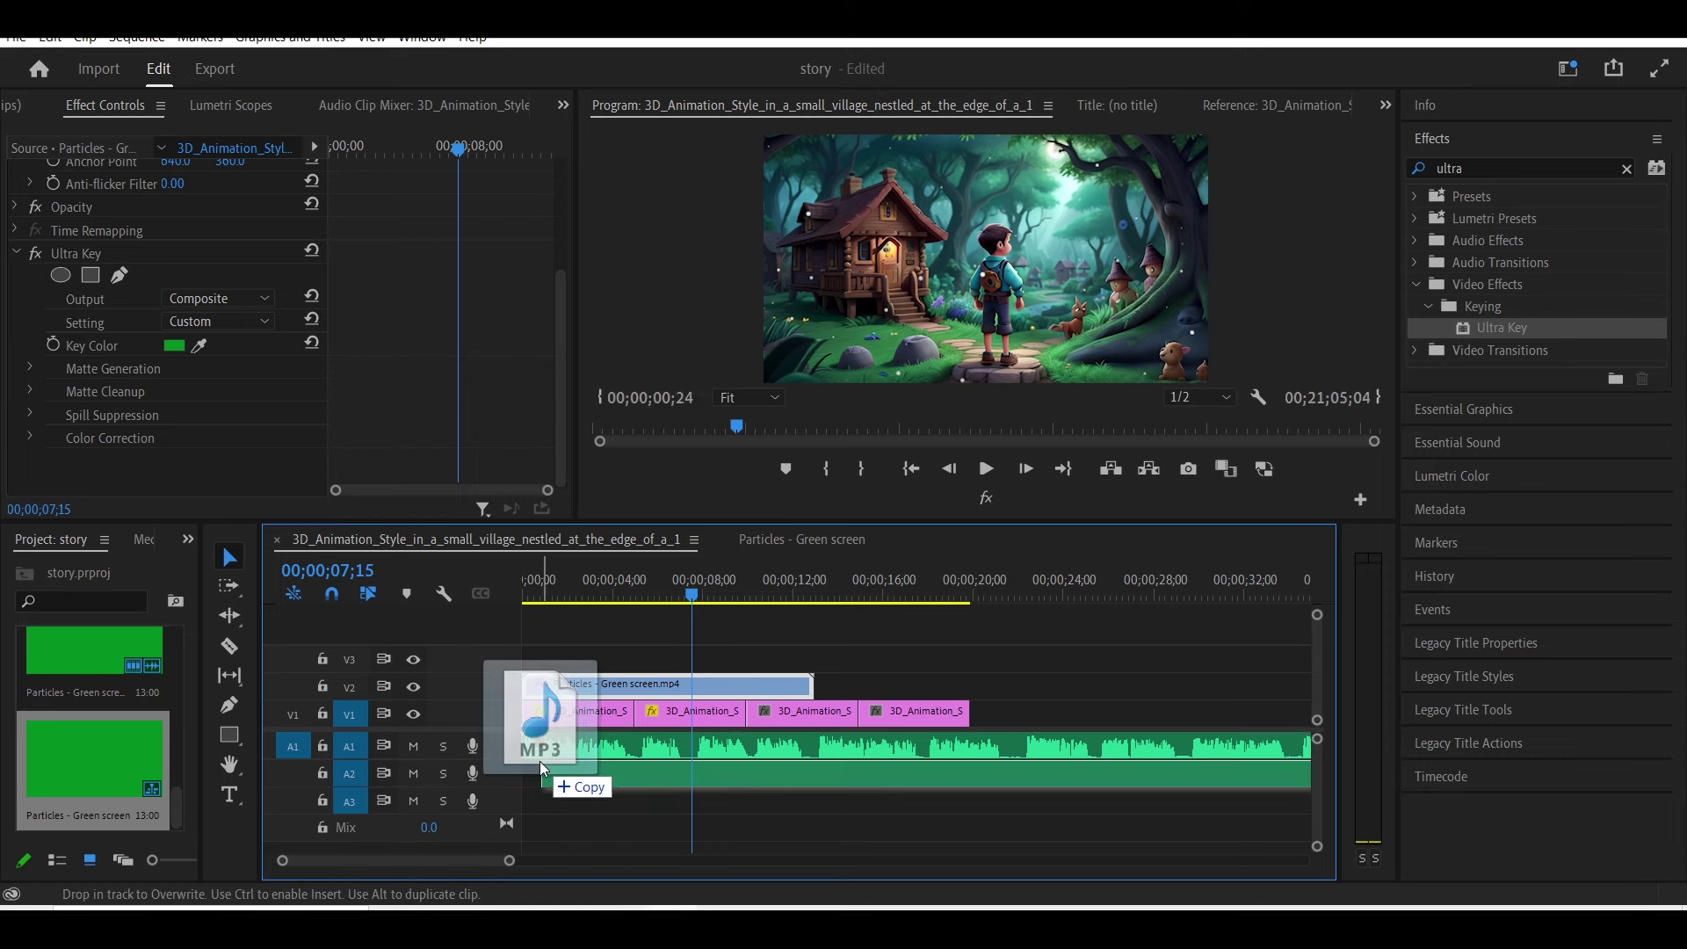
Place the meditation background music MP3 on track A2 at the start of the sequence and select the particles clip.
drag(539, 761, 523, 761)
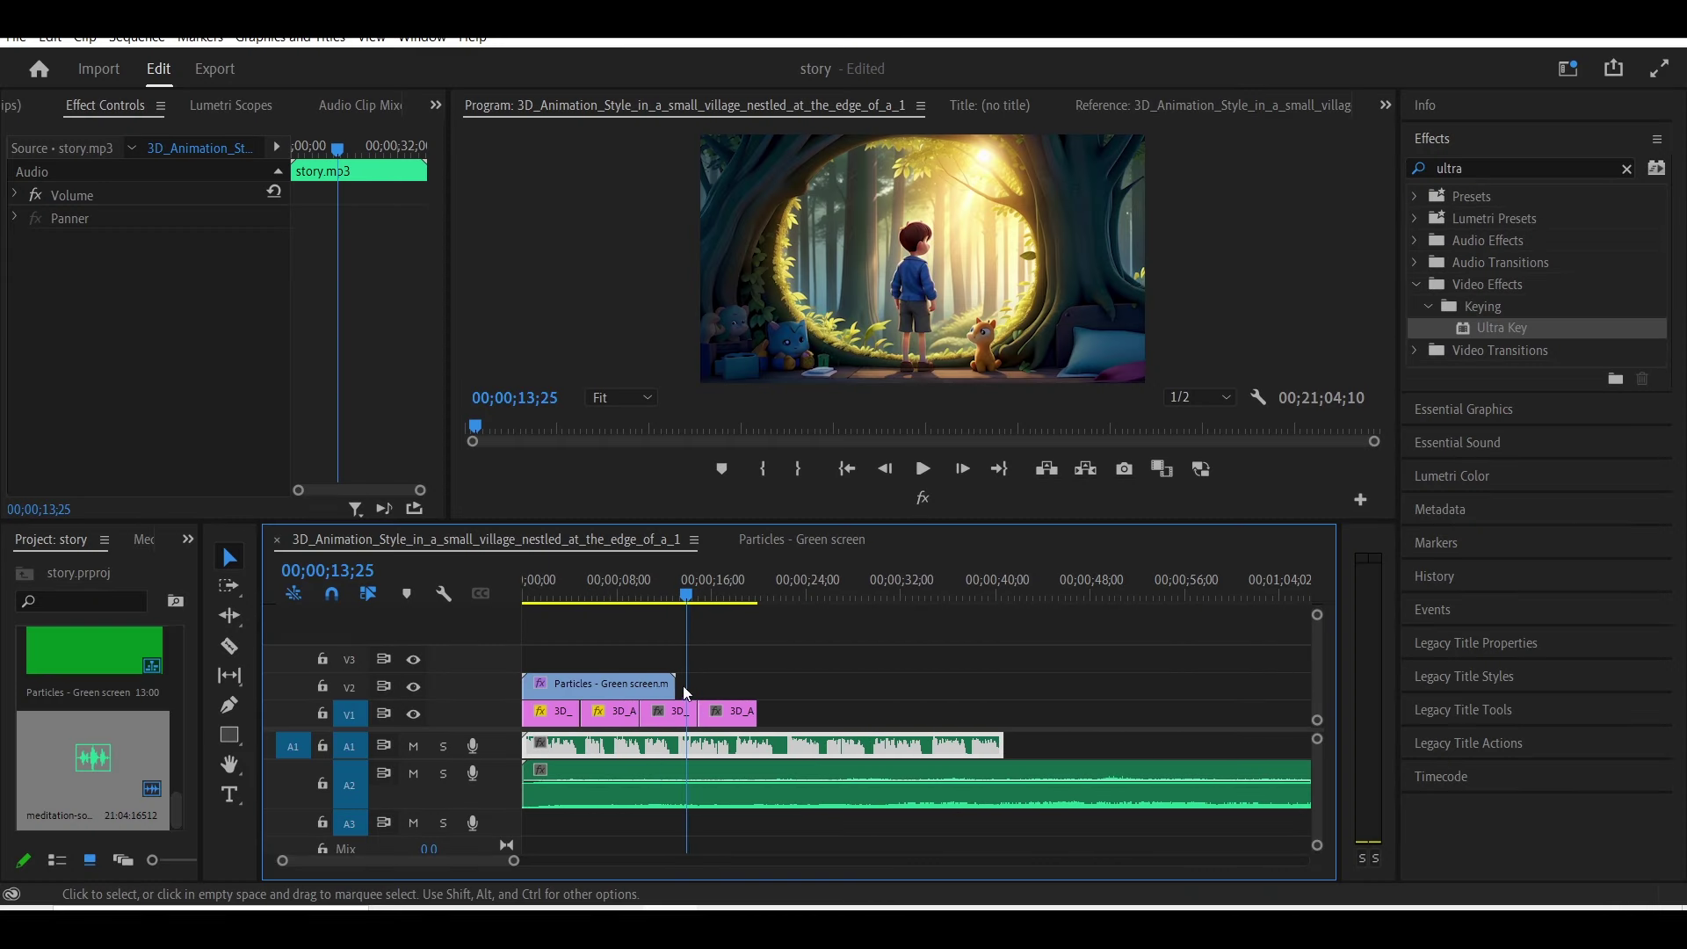
click(669, 684)
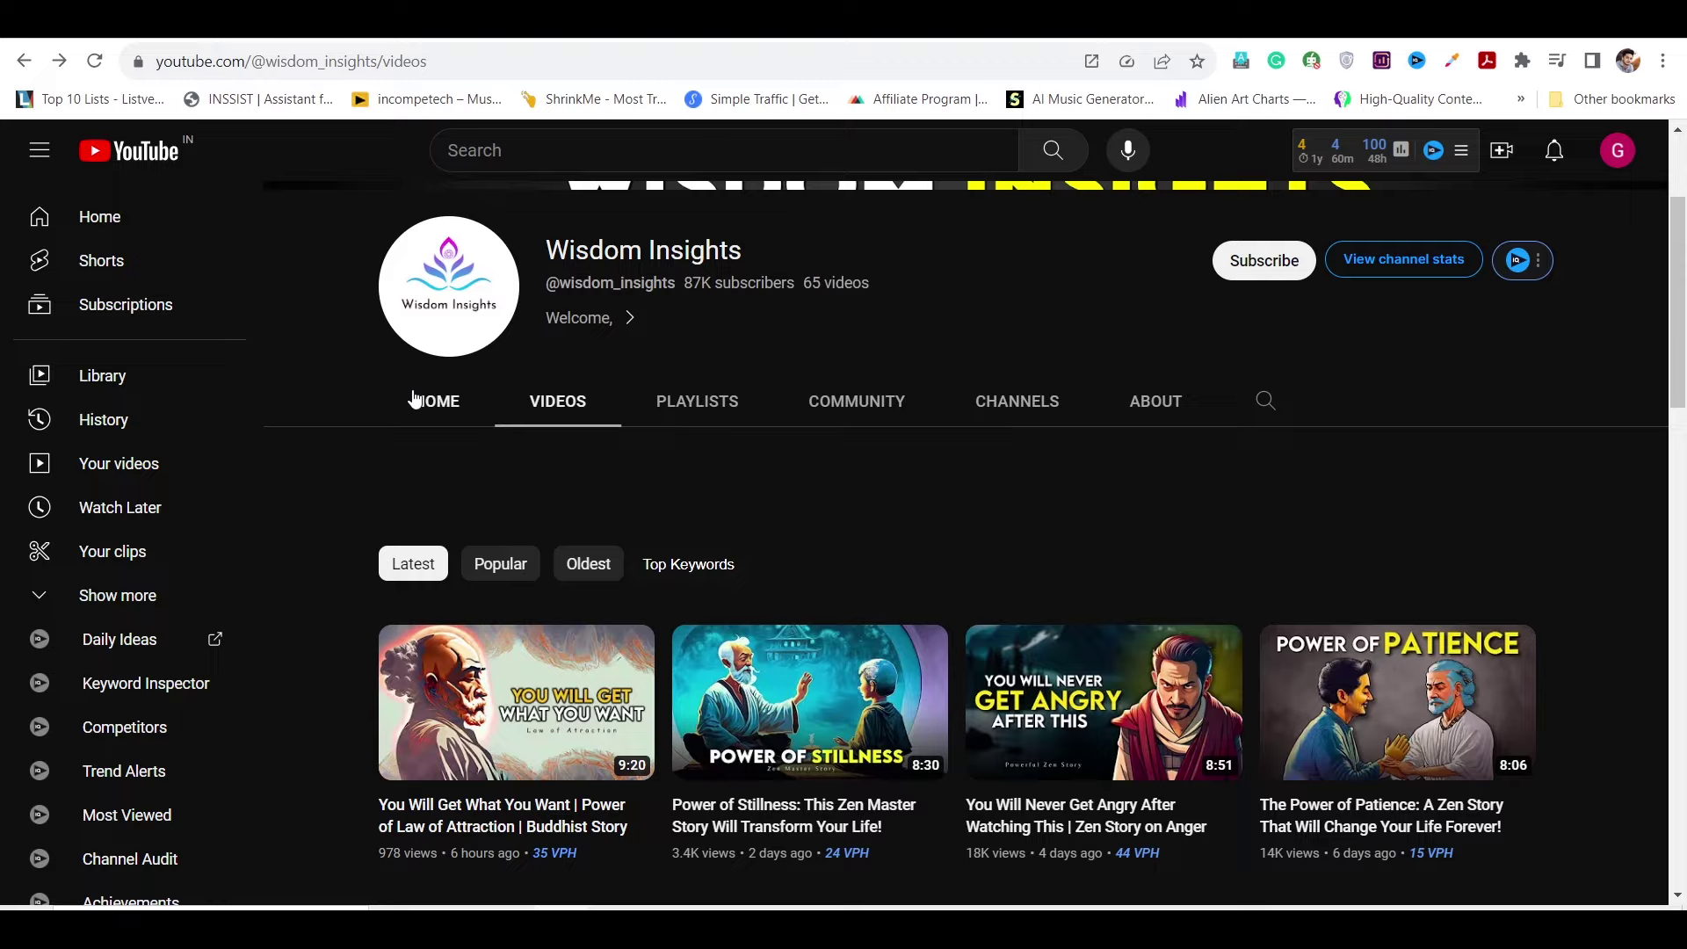
Look over the latest videos on the Wisdom Insights YouTube channel.
scroll(414, 397, down, 2)
scroll(392, 400, up, 2)
scroll(354, 400, down, 1)
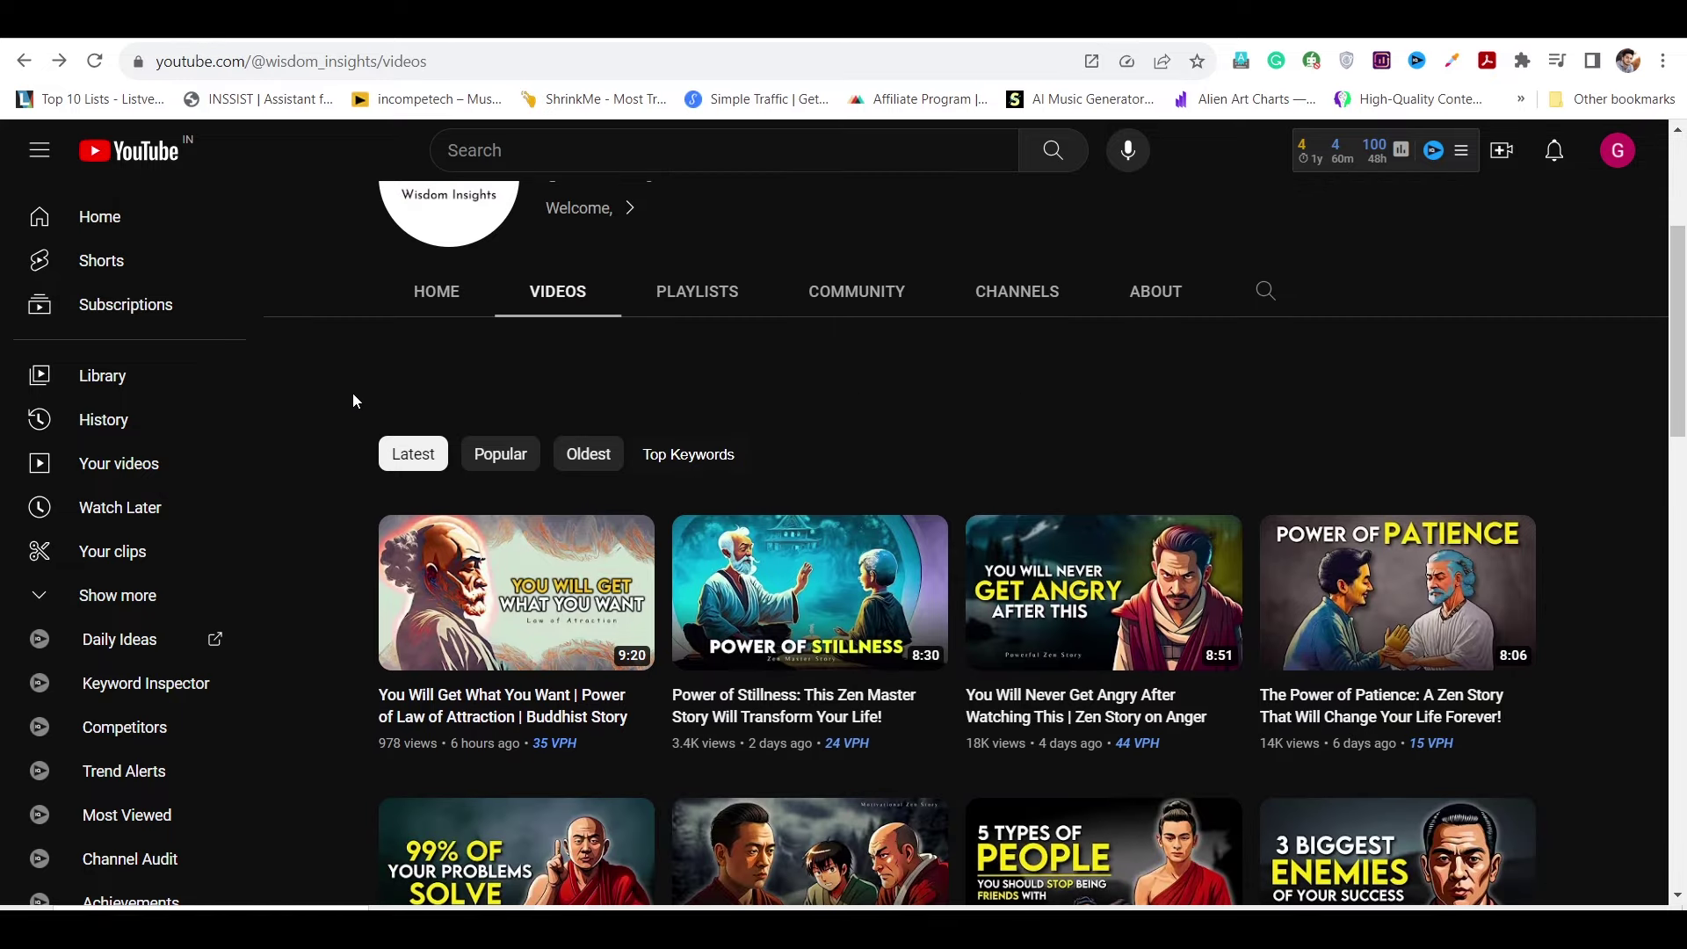